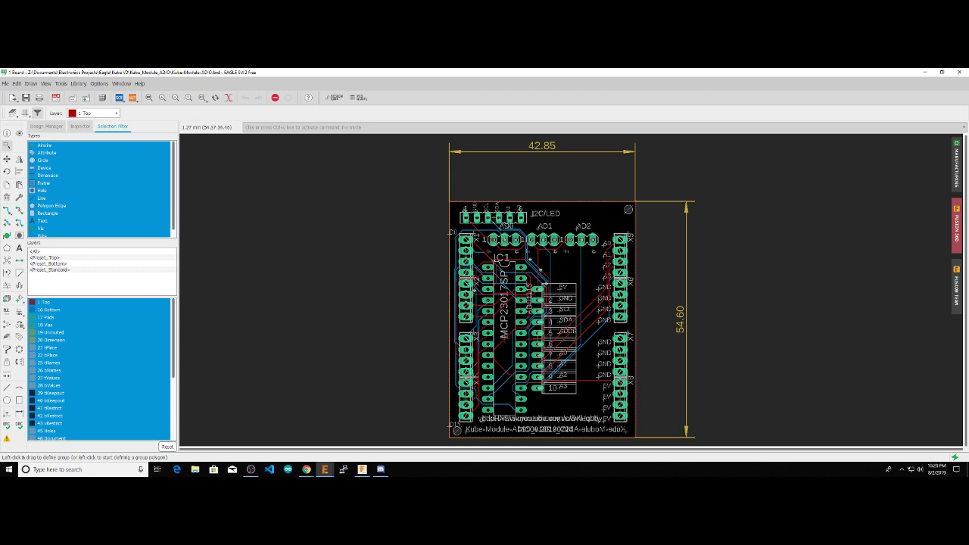
Step: Switch between Fusion 360 and EAGLE to examine the ADIO enclosure's side openings against the Kube-Module-ADIO board layout
{"action": "left_click", "coordinate": [362, 469]}
{"action": "mouse_move", "coordinate": [552, 283]}
{"action": "middle_mouse_down", "text": "shift"}
{"action": "mouse_move", "coordinate": [687, 292]}
{"action": "mouse_move", "coordinate": [732, 307]}
{"action": "mouse_move", "coordinate": [945, 219]}
{"action": "mouse_move", "coordinate": [822, 244]}
{"action": "mouse_move", "coordinate": [706, 289]}
{"action": "mouse_move", "coordinate": [491, 279]}
{"action": "mouse_move", "coordinate": [618, 288]}
{"action": "mouse_move", "coordinate": [525, 291]}
{"action": "mouse_move", "coordinate": [664, 336]}
{"action": "mouse_move", "coordinate": [554, 324]}
{"action": "mouse_move", "coordinate": [656, 323]}
{"action": "mouse_move", "coordinate": [544, 317]}
{"action": "mouse_move", "coordinate": [622, 297]}
{"action": "middle_mouse_up", "text": "shift"}
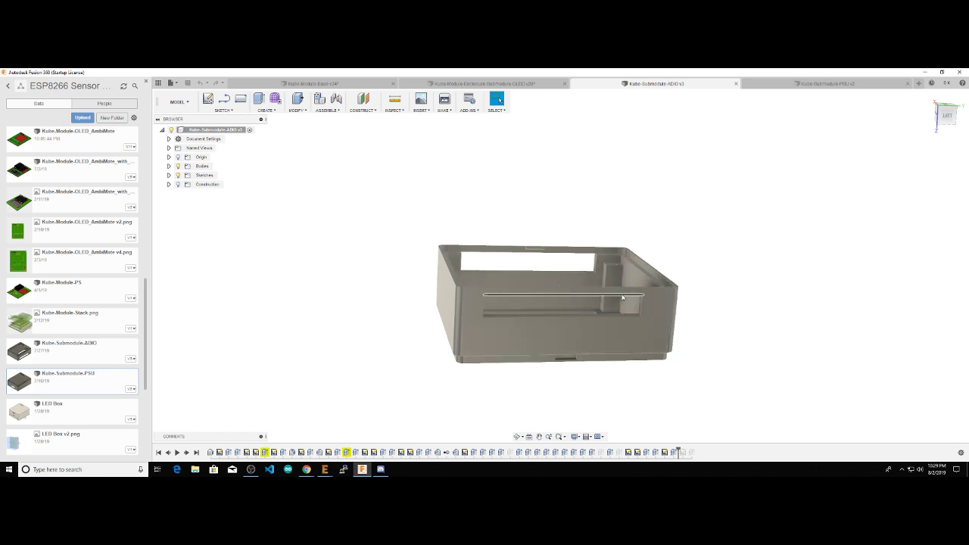
{"action": "middle_click_drag", "start_coordinate": [488, 297], "coordinate": [702, 291], "text": "shift"}
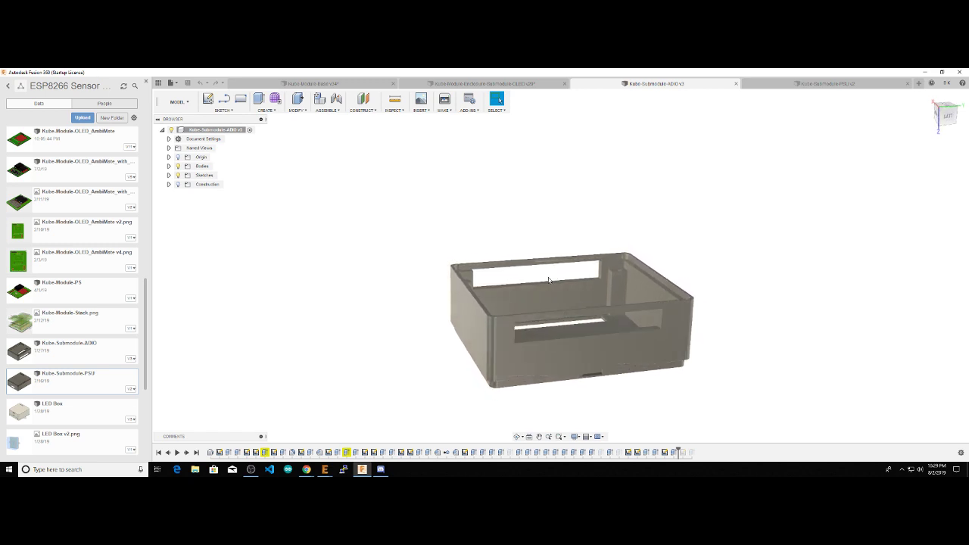
{"action": "mouse_move", "coordinate": [324, 469]}
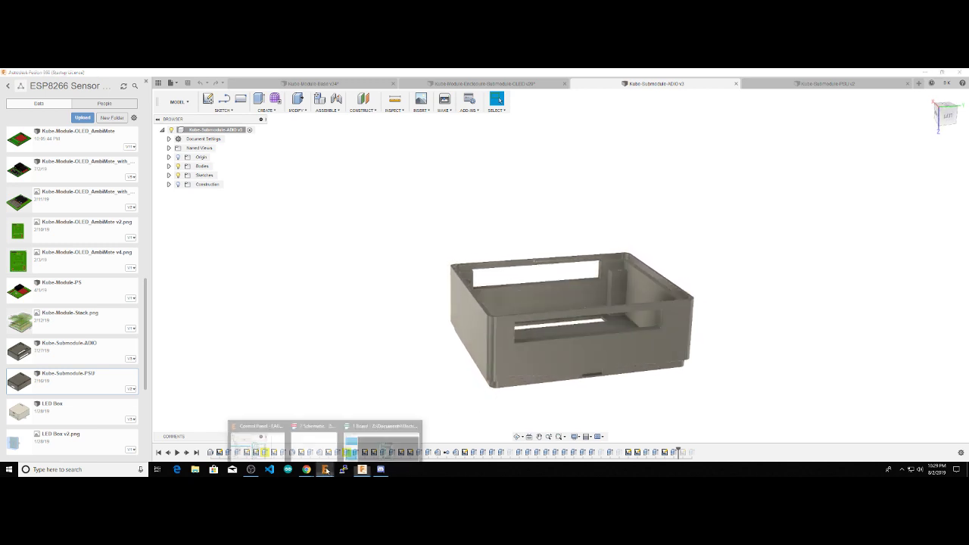
{"action": "left_click", "coordinate": [370, 446]}
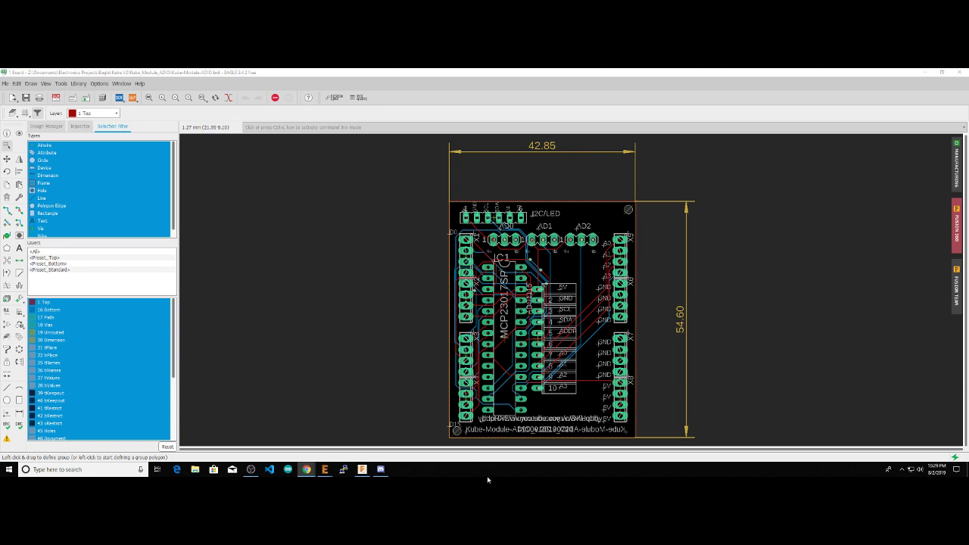
{"action": "left_click", "coordinate": [362, 469]}
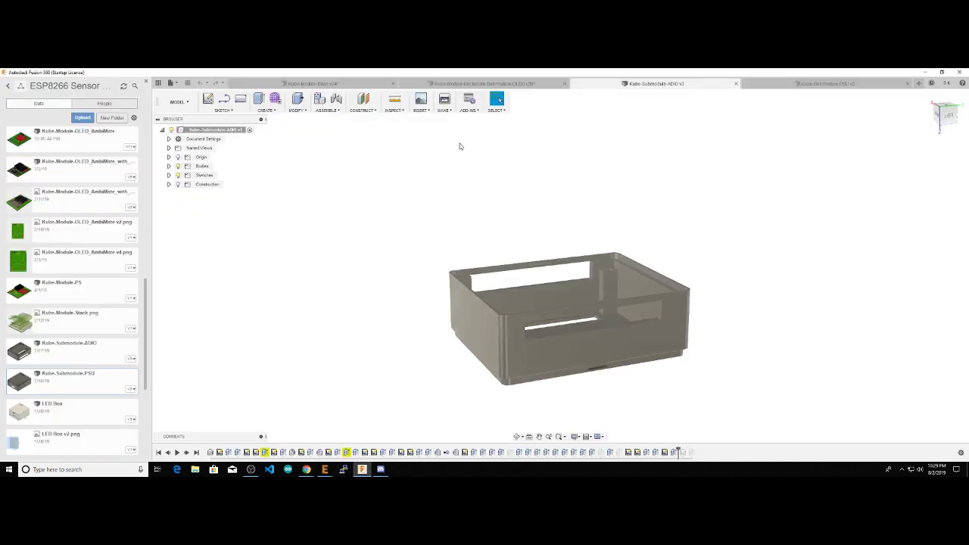
Step: Go to the OLED enclosure design and toggle the OLED:1 component's visibility to inspect the display opening
{"action": "left_click", "coordinate": [494, 84]}
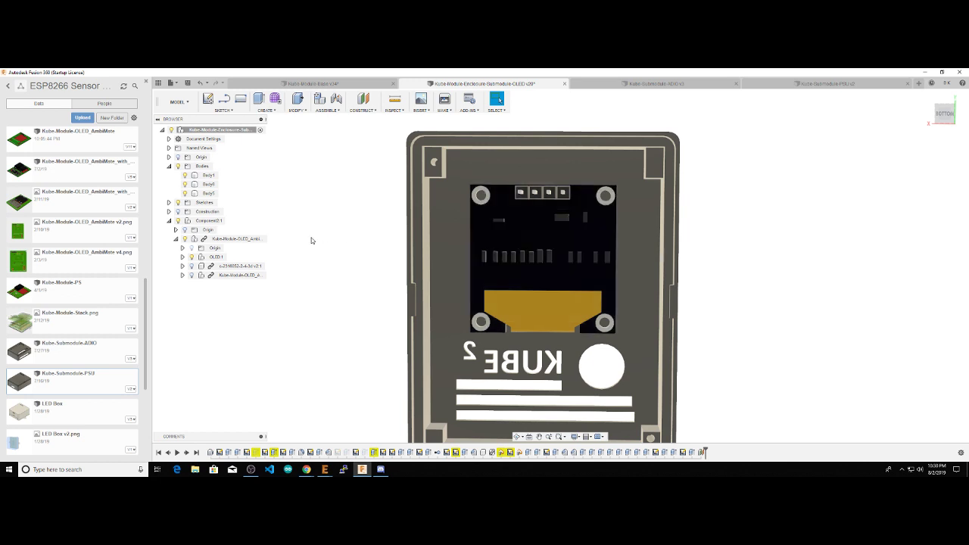
{"action": "left_click", "coordinate": [192, 257]}
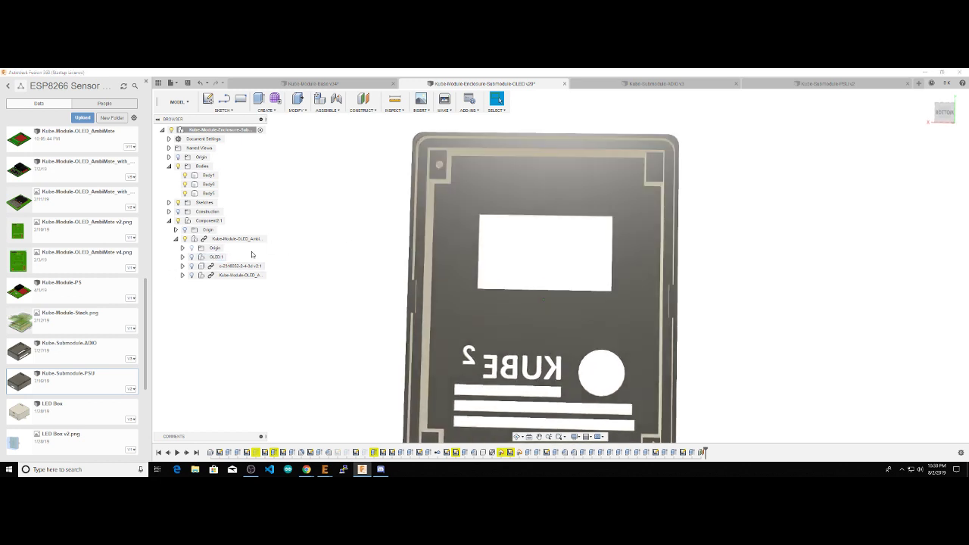
{"action": "left_click", "coordinate": [192, 256]}
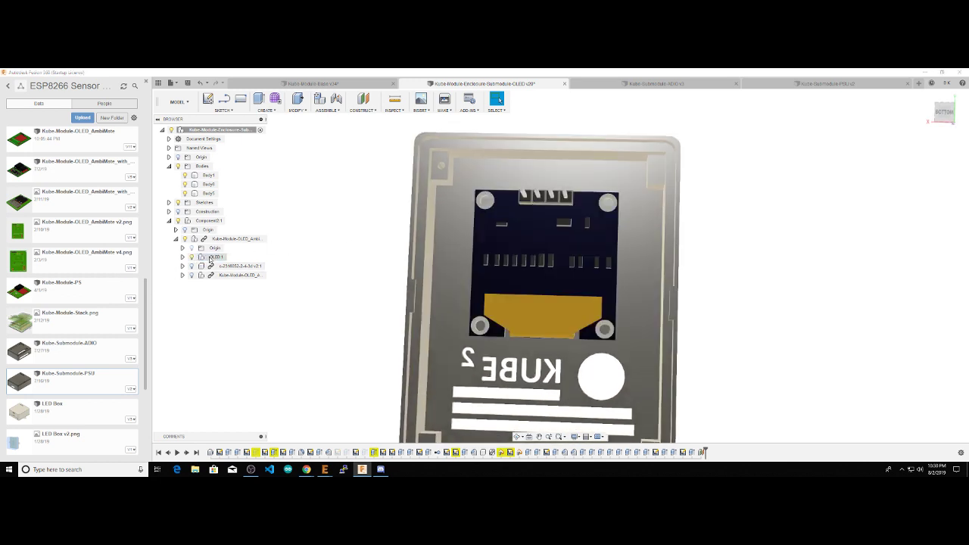
Step: Look through the OLED component's subcomponents and available options in the model tree
{"action": "right_click", "coordinate": [211, 257]}
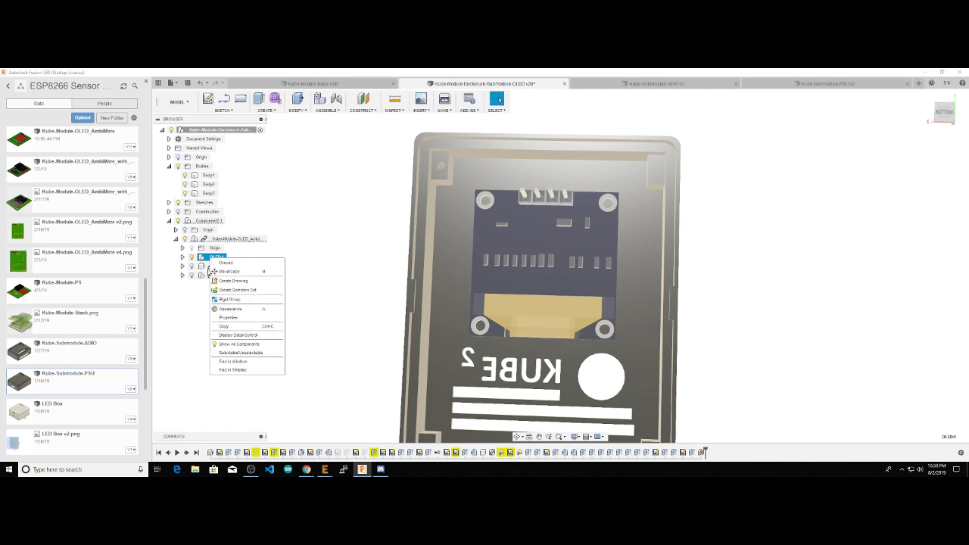
{"action": "left_click", "coordinate": [183, 257]}
{"action": "left_click", "coordinate": [184, 257]}
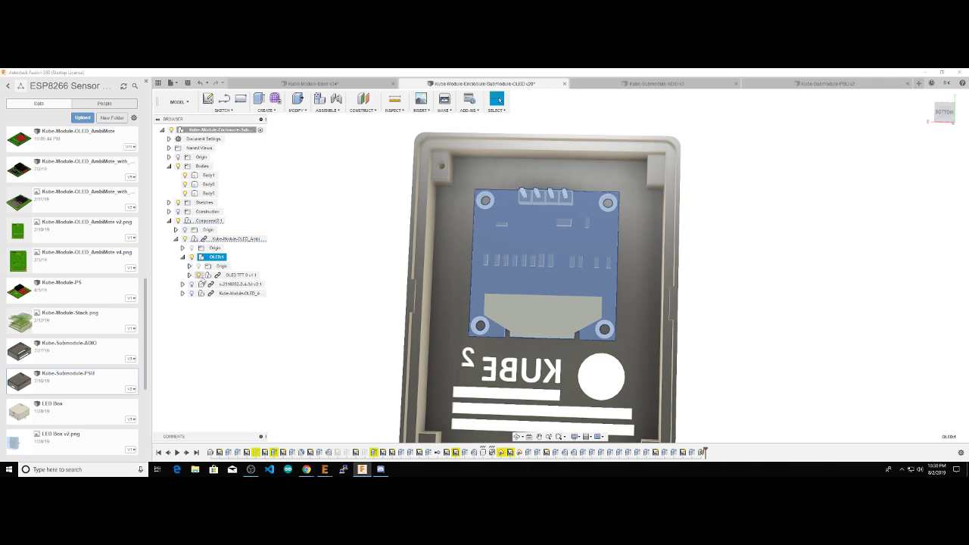
{"action": "left_click", "coordinate": [201, 275]}
{"action": "right_click", "coordinate": [224, 276]}
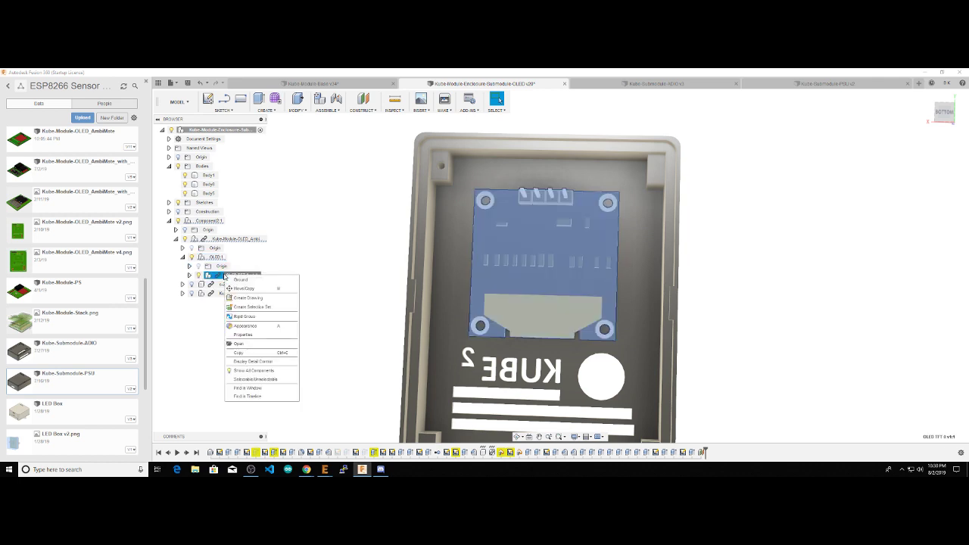
{"action": "left_click", "coordinate": [195, 342]}
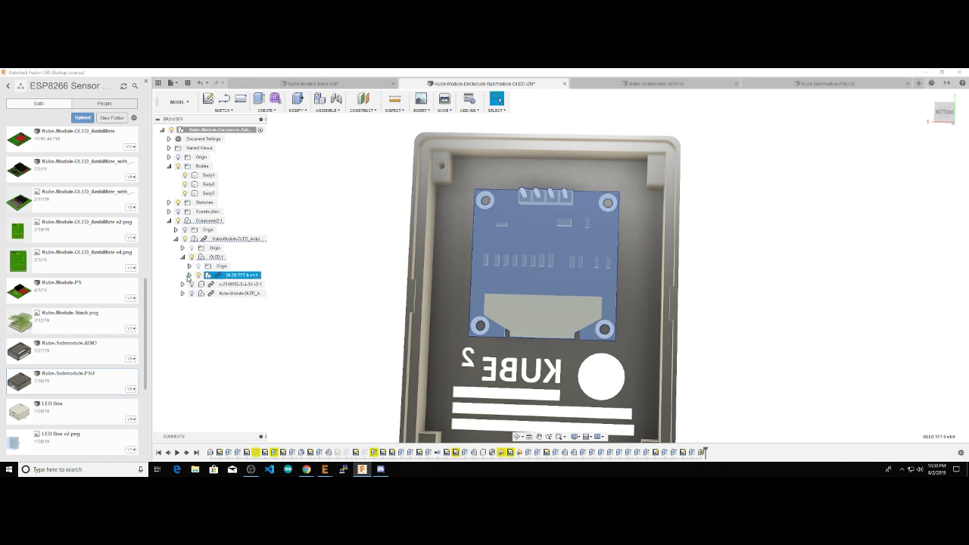
{"action": "left_click", "coordinate": [189, 275]}
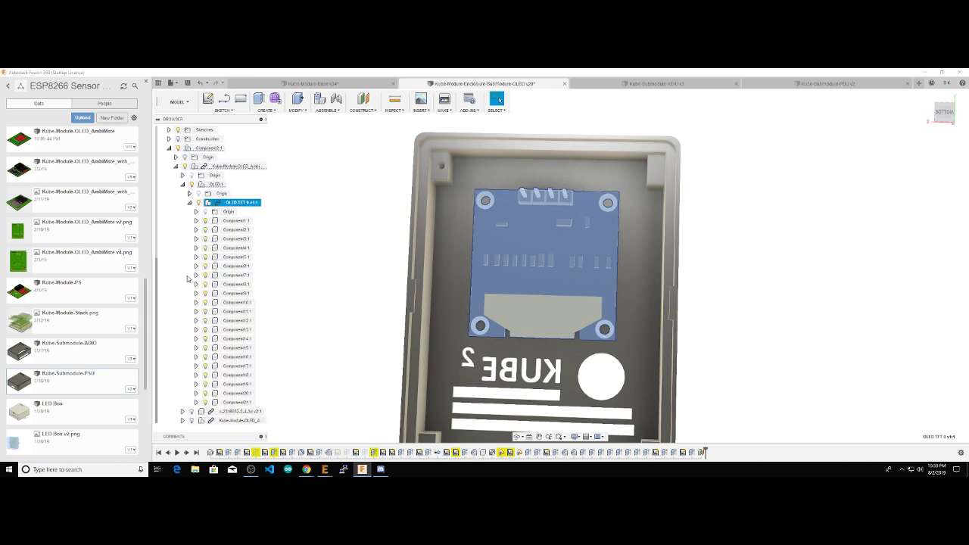
{"action": "left_click", "coordinate": [190, 202]}
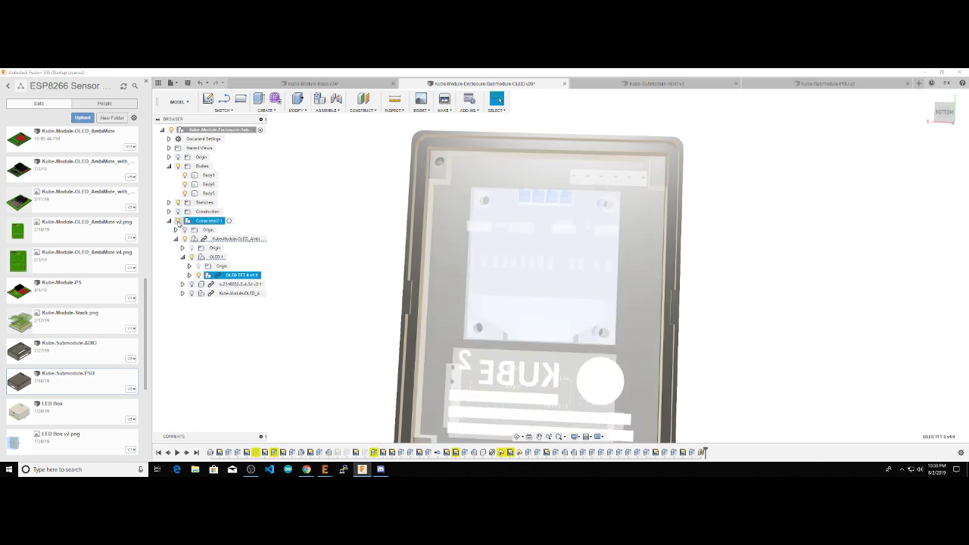
{"action": "left_click", "coordinate": [280, 247]}
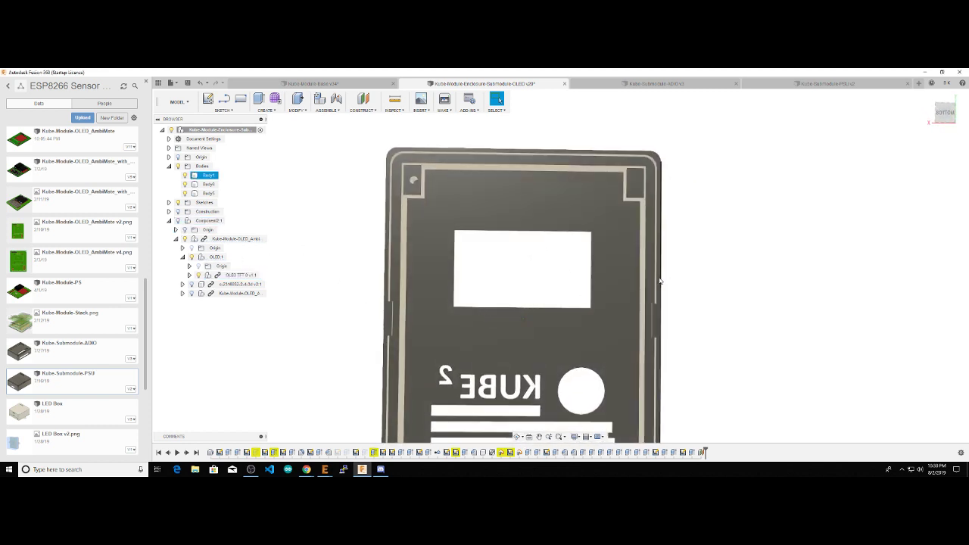
Step: Start a sketch on the inside front face of the OLED enclosure, with the OLED display hidden
{"action": "left_click", "coordinate": [548, 237]}
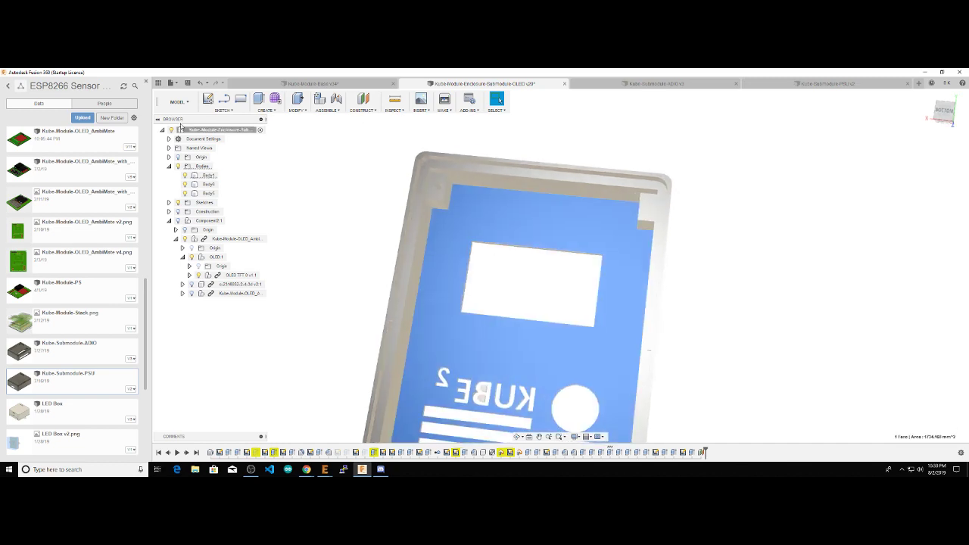
{"action": "left_click", "coordinate": [207, 100]}
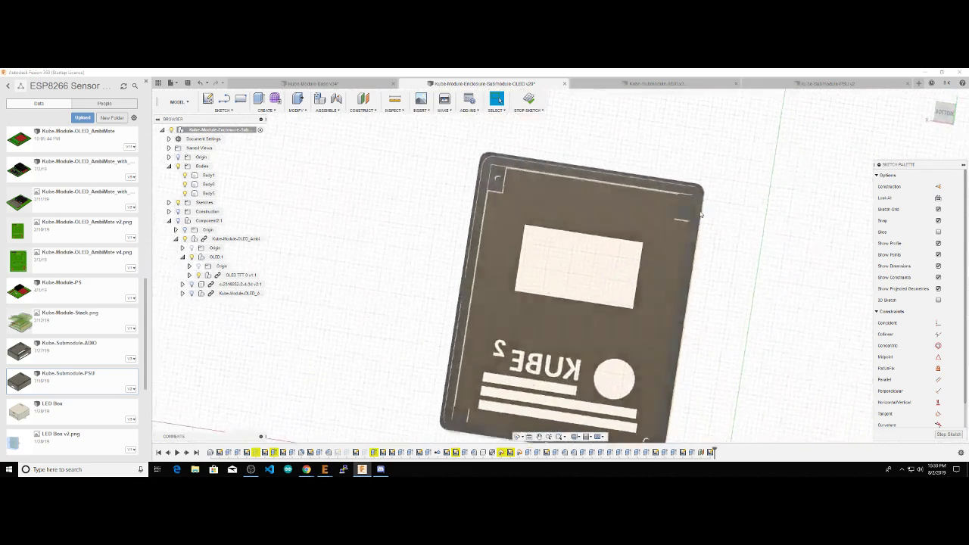
{"action": "left_click", "coordinate": [193, 257]}
{"action": "left_click", "coordinate": [192, 257]}
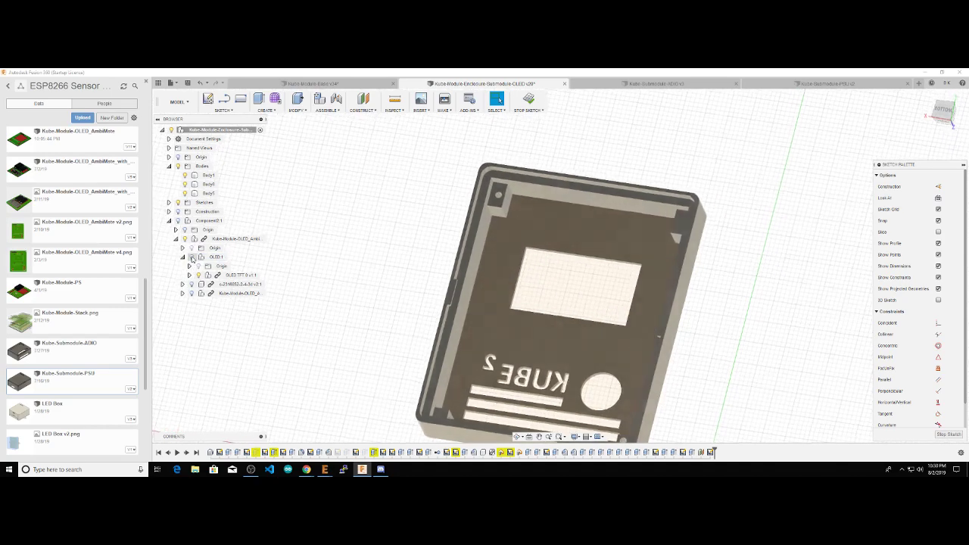
{"action": "middle_click_drag", "start_coordinate": [462, 256], "coordinate": [586, 239], "text": "shift"}
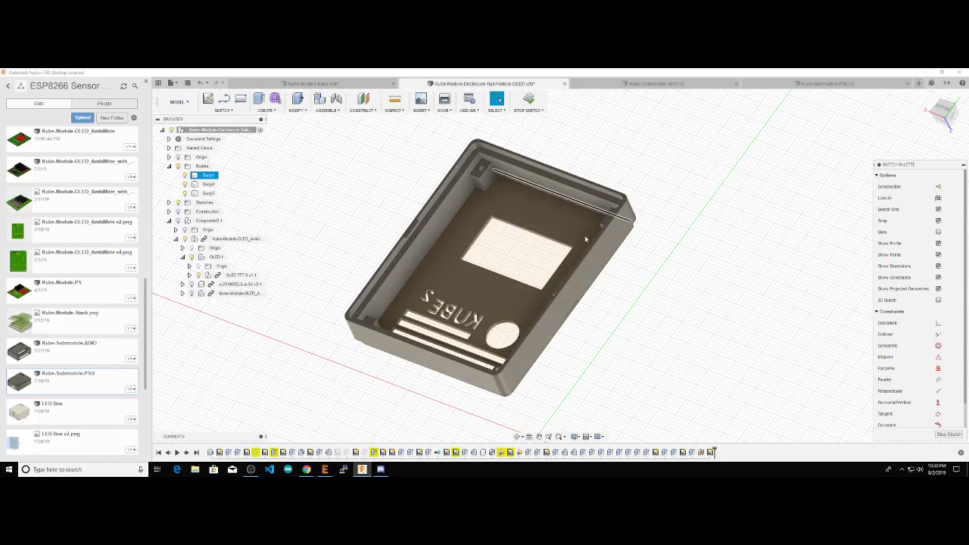
Step: Start the Project command and hide the enclosure bodies to expose the OLED board's header pins
{"action": "key", "text": "p"}
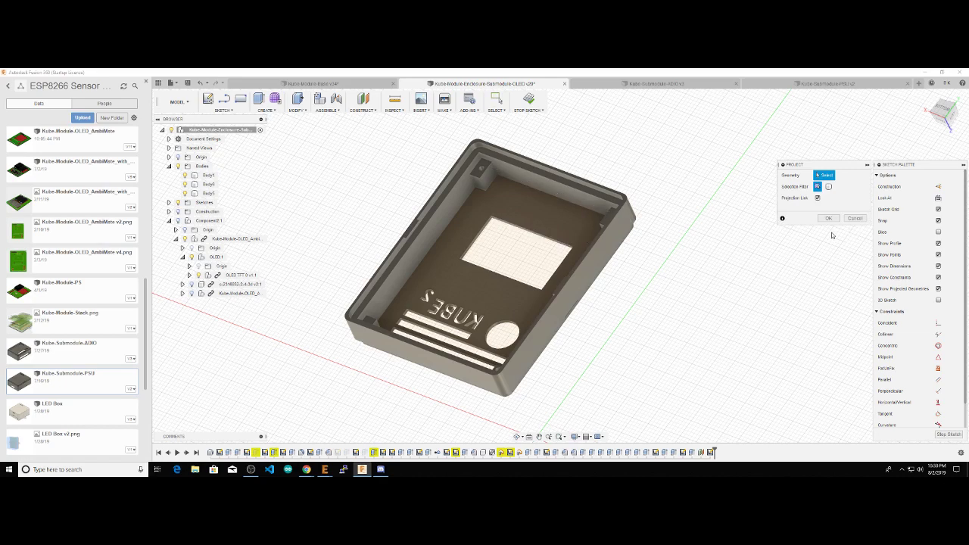
{"action": "mouse_move", "coordinate": [479, 234]}
{"action": "middle_mouse_down", "text": "shift"}
{"action": "mouse_move", "coordinate": [519, 234]}
{"action": "mouse_move", "coordinate": [545, 220]}
{"action": "mouse_move", "coordinate": [807, 337]}
{"action": "mouse_move", "coordinate": [558, 217]}
{"action": "mouse_move", "coordinate": [564, 222]}
{"action": "mouse_move", "coordinate": [409, 178]}
{"action": "mouse_move", "coordinate": [246, 215]}
{"action": "middle_mouse_up", "text": "shift"}
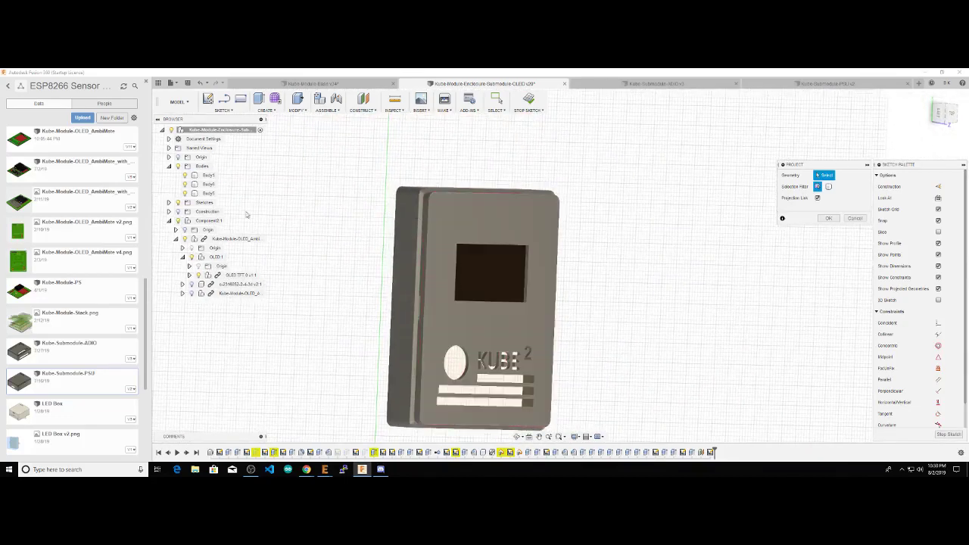
{"action": "middle_click_drag", "start_coordinate": [159, 248], "coordinate": [178, 248], "text": "shift"}
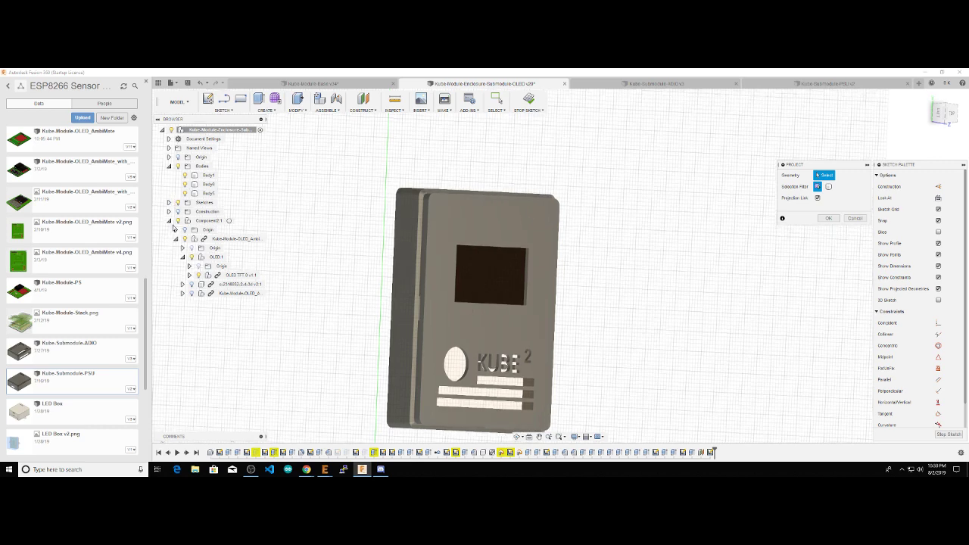
{"action": "left_click", "coordinate": [179, 167]}
{"action": "middle_click_drag", "start_coordinate": [401, 236], "coordinate": [467, 235], "text": "shift"}
{"action": "scroll", "coordinate": [466, 235], "scroll_direction": "up", "scroll_amount": 1}
{"action": "scroll", "coordinate": [466, 235], "scroll_direction": "up", "scroll_amount": 4}
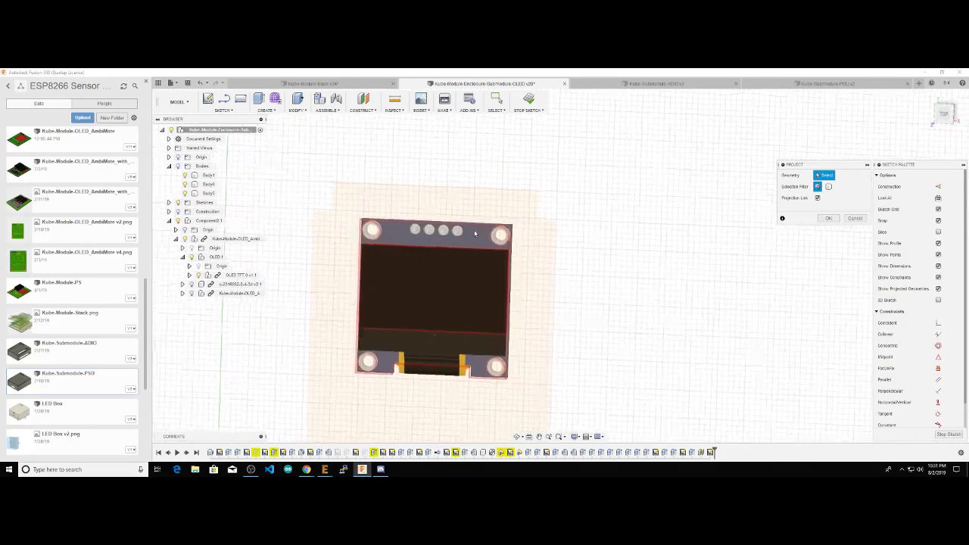
{"action": "scroll", "coordinate": [422, 220], "scroll_direction": "up", "scroll_amount": 2}
{"action": "scroll", "coordinate": [428, 219], "scroll_direction": "up", "scroll_amount": 4}
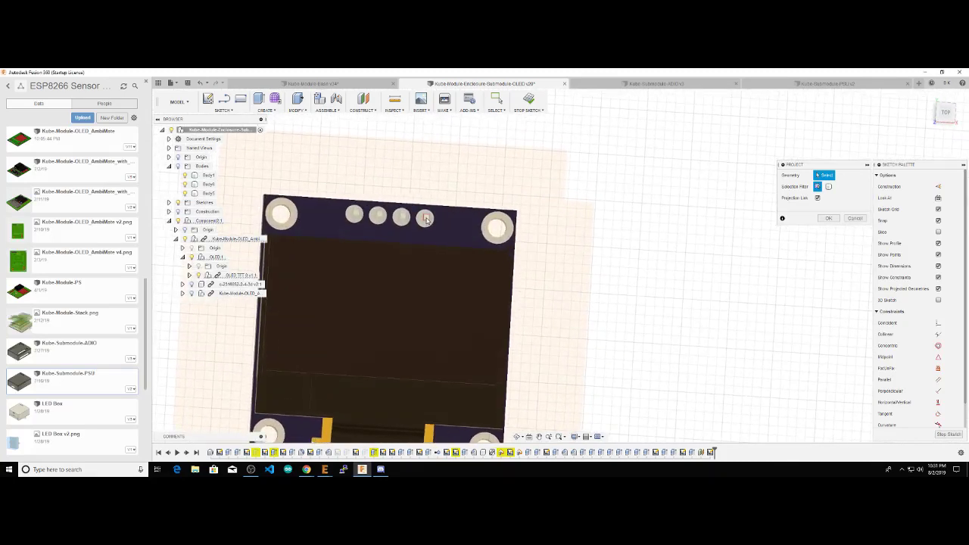
Step: Project the four square header pin ends of the OLED board into the sketch
{"action": "left_click", "coordinate": [426, 219]}
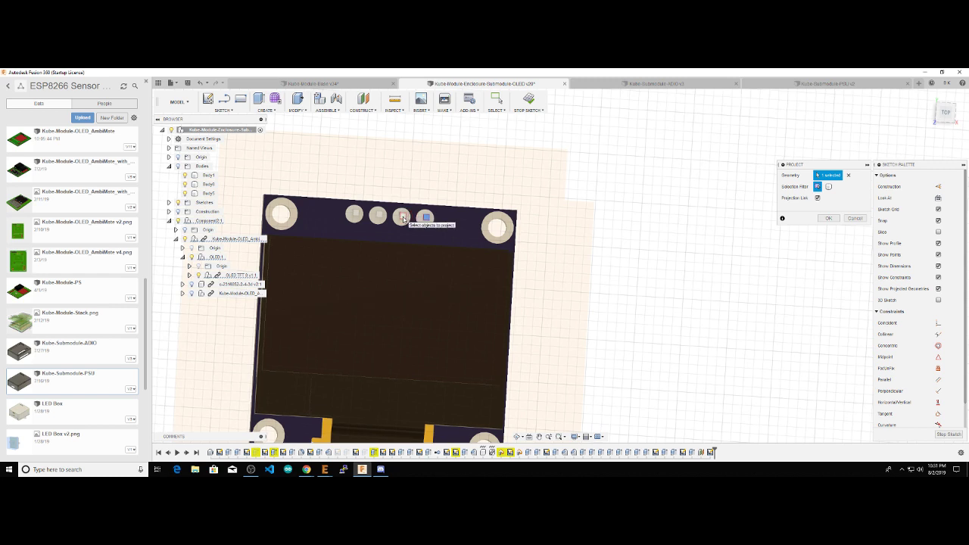
{"action": "left_click", "coordinate": [402, 217]}
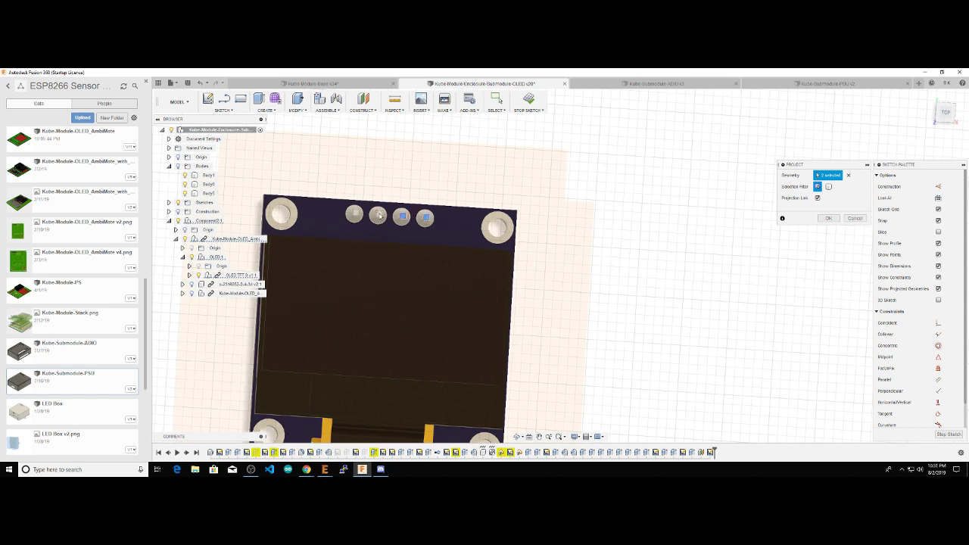
{"action": "middle_click_drag", "start_coordinate": [378, 215], "coordinate": [380, 218], "text": "shift"}
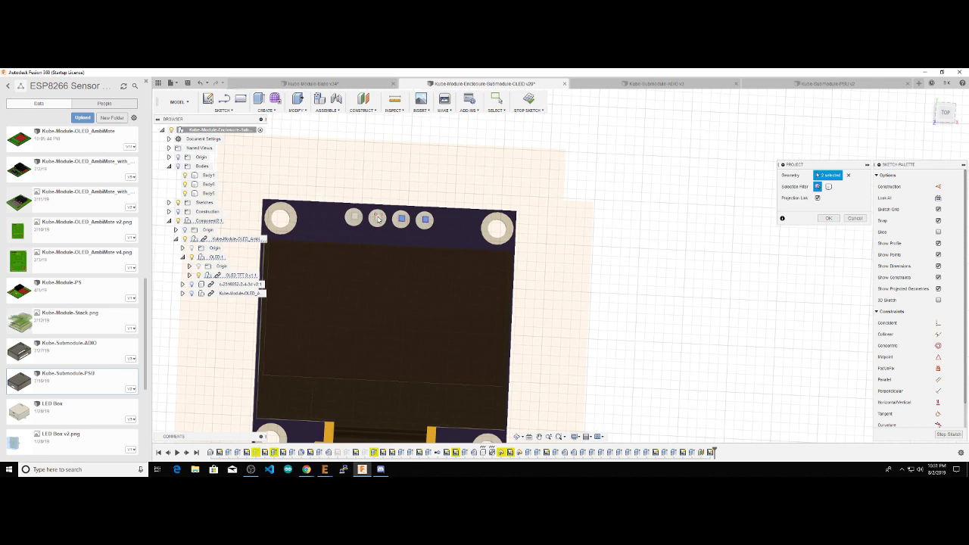
{"action": "left_click", "coordinate": [378, 219]}
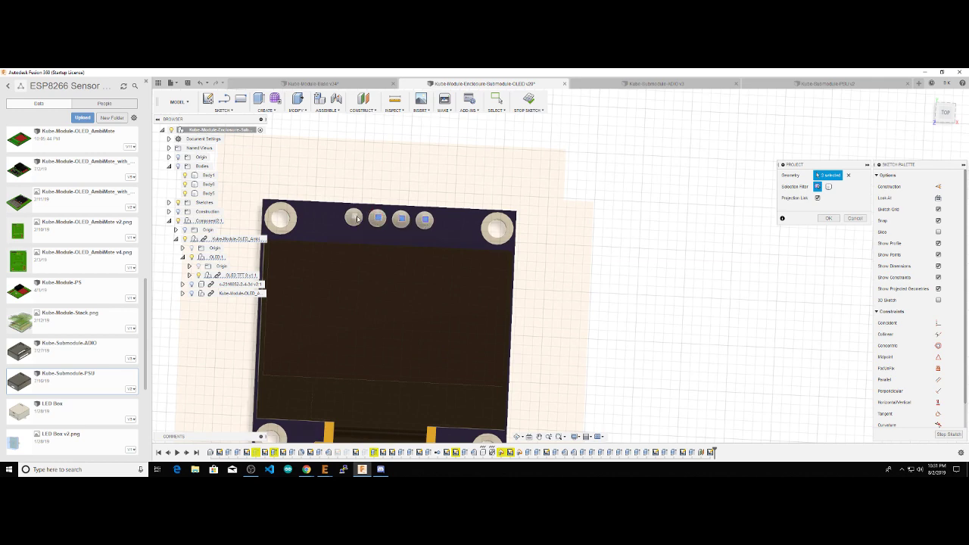
{"action": "mouse_move", "coordinate": [366, 228]}
{"action": "middle_mouse_down", "text": "shift"}
{"action": "mouse_move", "coordinate": [558, 266]}
{"action": "mouse_move", "coordinate": [683, 253]}
{"action": "mouse_move", "coordinate": [610, 264]}
{"action": "mouse_move", "coordinate": [545, 258]}
{"action": "middle_mouse_up", "text": "shift"}
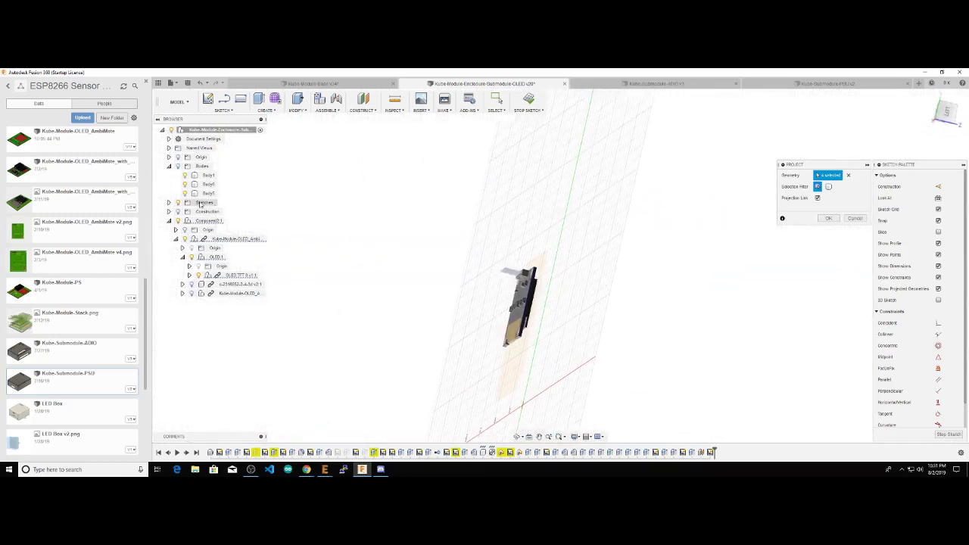
Step: Show the enclosure bodies again and hide the OLED component to expose the projected pin outlines
{"action": "left_click", "coordinate": [178, 167]}
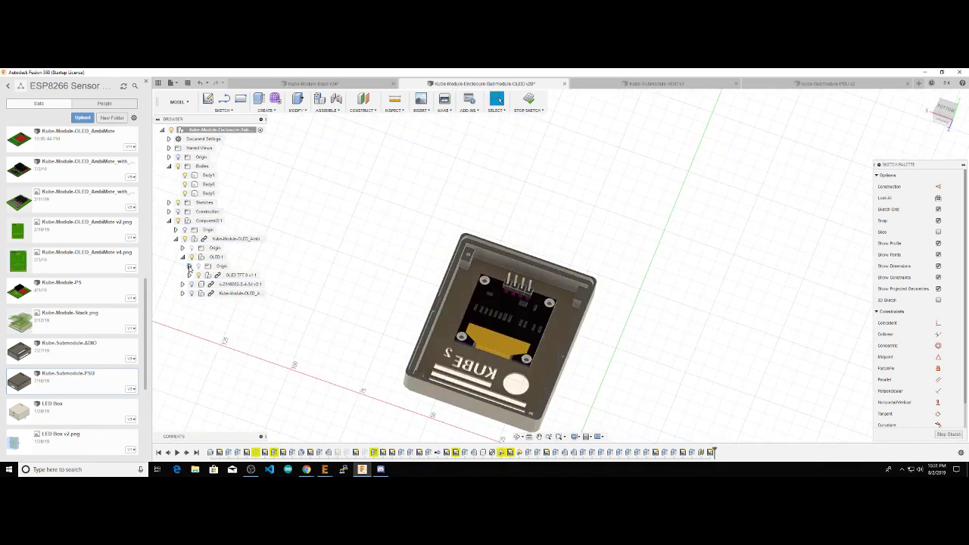
{"action": "left_click", "coordinate": [192, 257]}
{"action": "scroll", "coordinate": [501, 318], "scroll_direction": "up", "scroll_amount": 2}
{"action": "middle_click_drag", "start_coordinate": [503, 318], "coordinate": [592, 305], "text": "shift"}
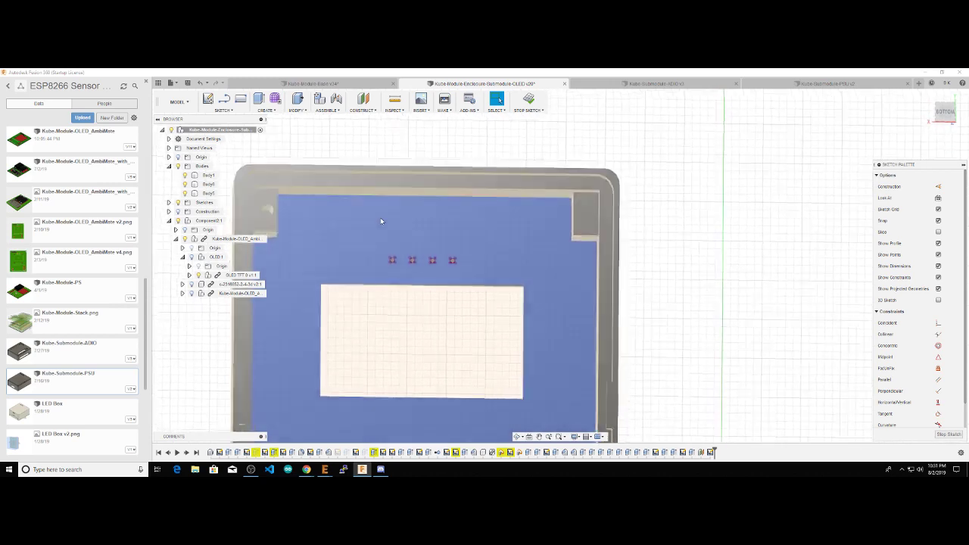
Step: Draw a rectangle 3 mm high and 12 mm wide around the four projected pin outlines above the display opening
{"action": "left_click", "coordinate": [241, 99]}
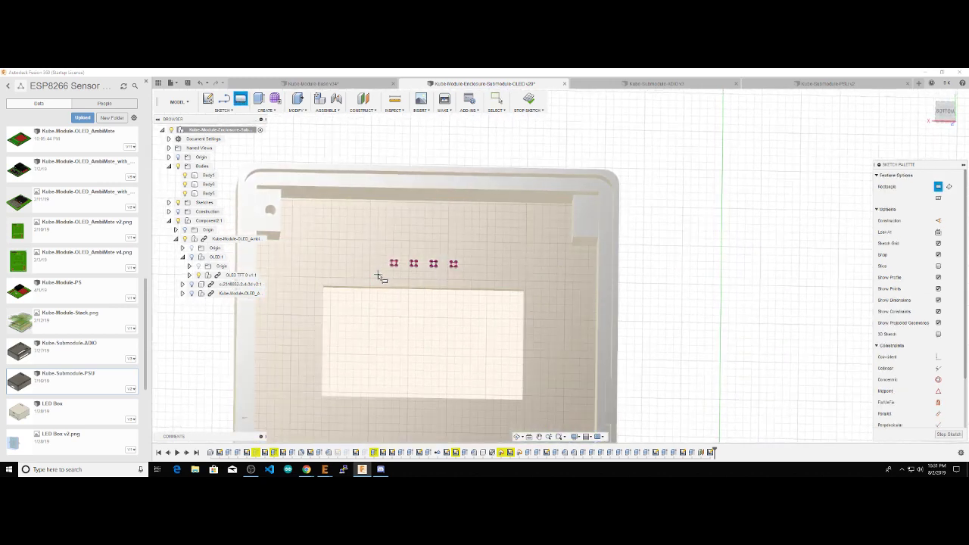
{"action": "left_click", "coordinate": [379, 271]}
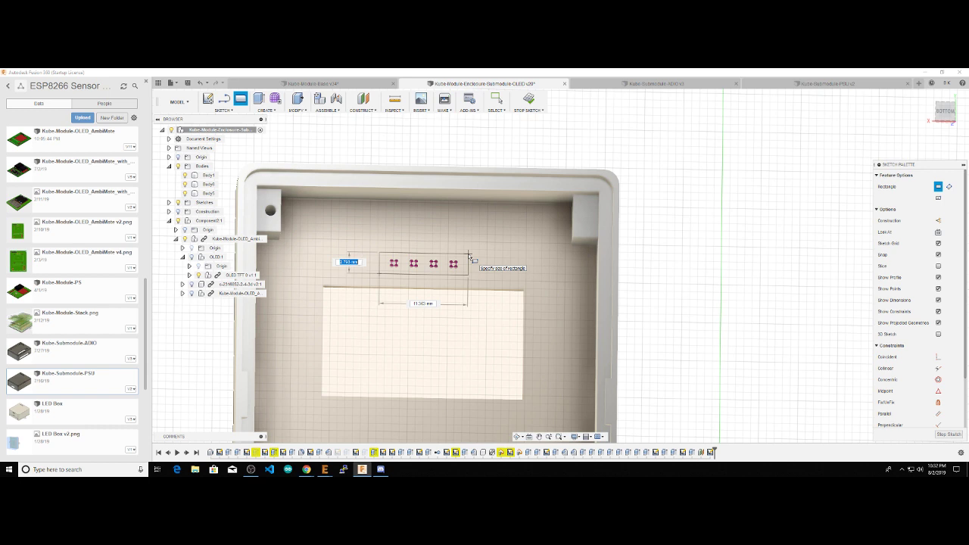
{"action": "type", "text": "3"}
{"action": "key", "text": "Tab"}
{"action": "type", "text": "12"}
{"action": "key", "text": "Return"}
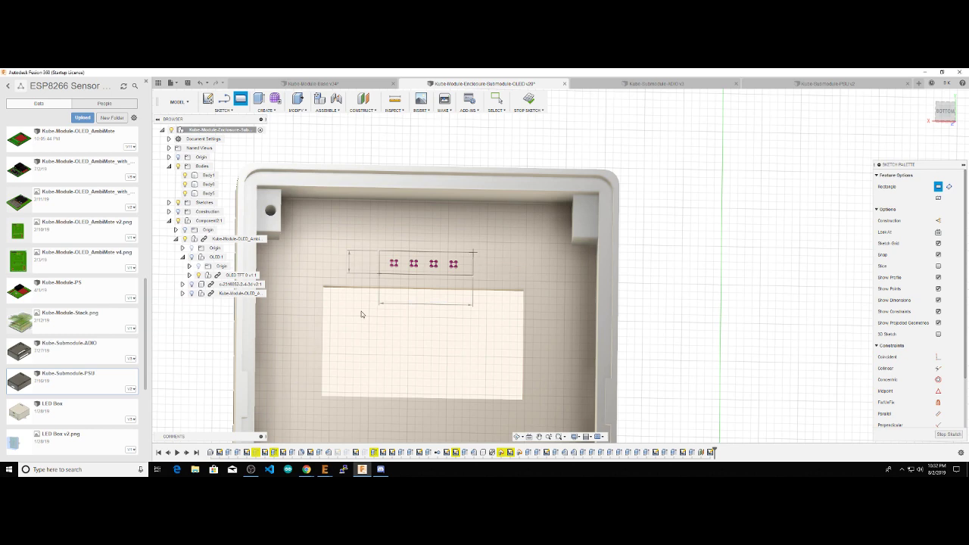
{"action": "key", "text": "Escape"}
{"action": "mouse_move", "coordinate": [503, 269]}
{"action": "middle_mouse_down", "text": "shift"}
{"action": "mouse_move", "coordinate": [511, 254]}
{"action": "mouse_move", "coordinate": [384, 261]}
{"action": "mouse_move", "coordinate": [398, 249]}
{"action": "mouse_move", "coordinate": [386, 244]}
{"action": "mouse_move", "coordinate": [432, 278]}
{"action": "mouse_move", "coordinate": [402, 286]}
{"action": "middle_mouse_up", "text": "shift"}
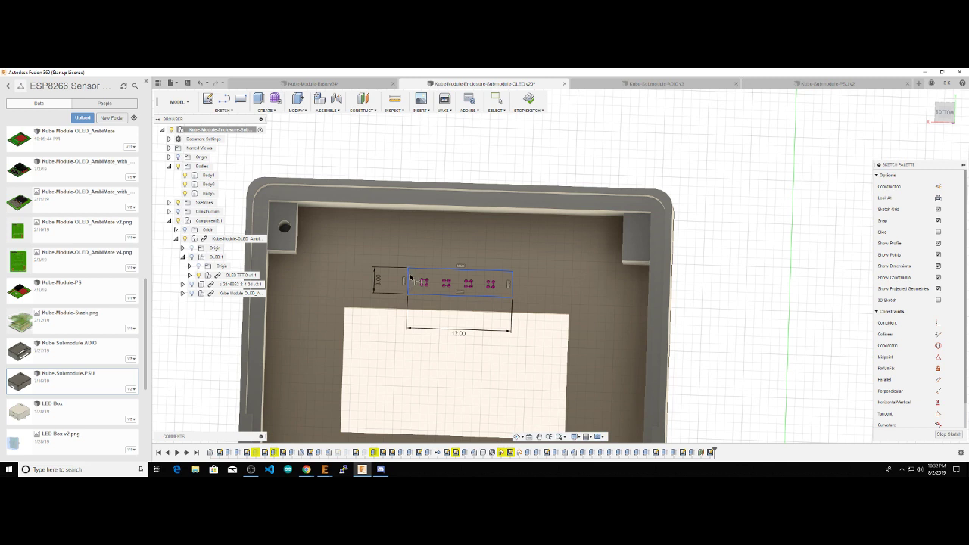
Step: Dimension the distance from the enclosure's inner side wall to the nearest short edge of the rectangle, keeping its current value
{"action": "middle_click_drag", "start_coordinate": [309, 285], "coordinate": [270, 282], "text": "shift"}
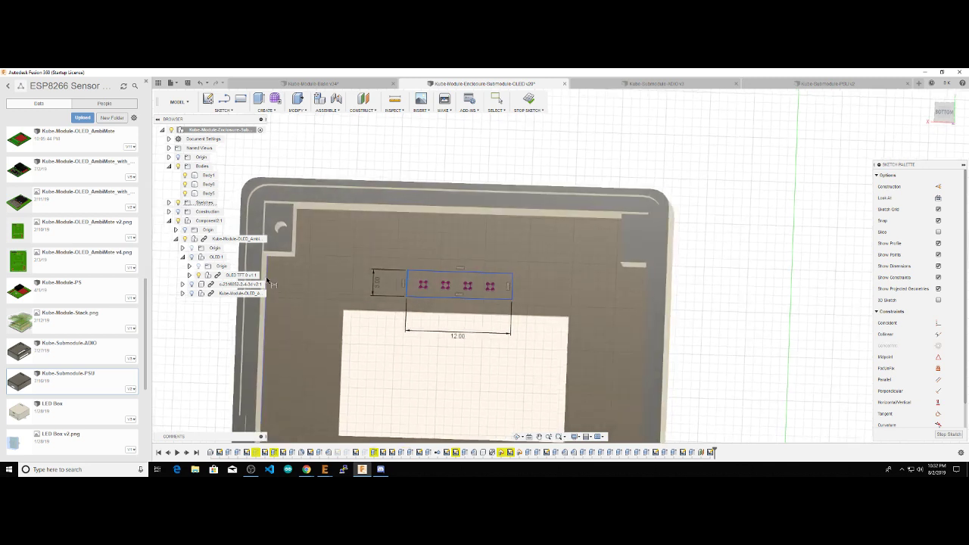
{"action": "left_click", "coordinate": [346, 262]}
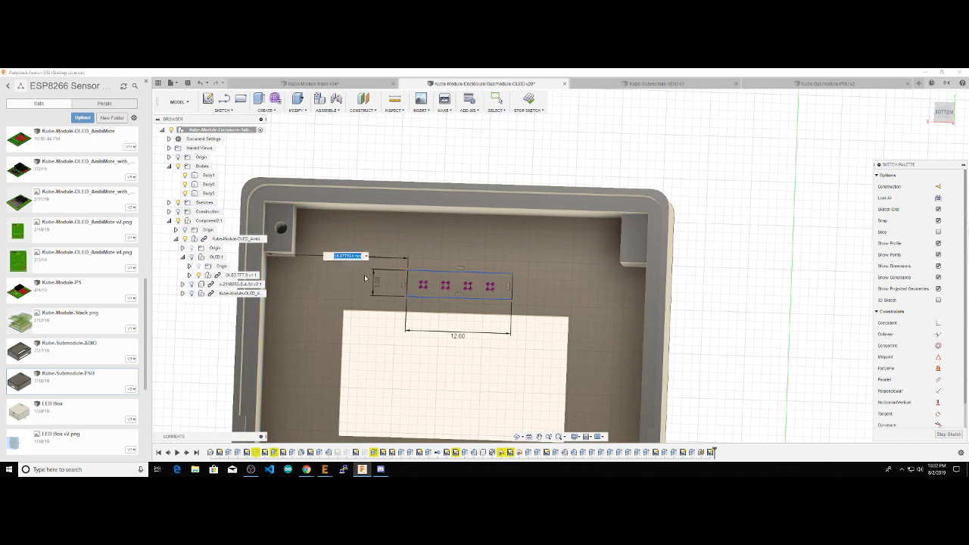
{"action": "key", "text": "Return"}
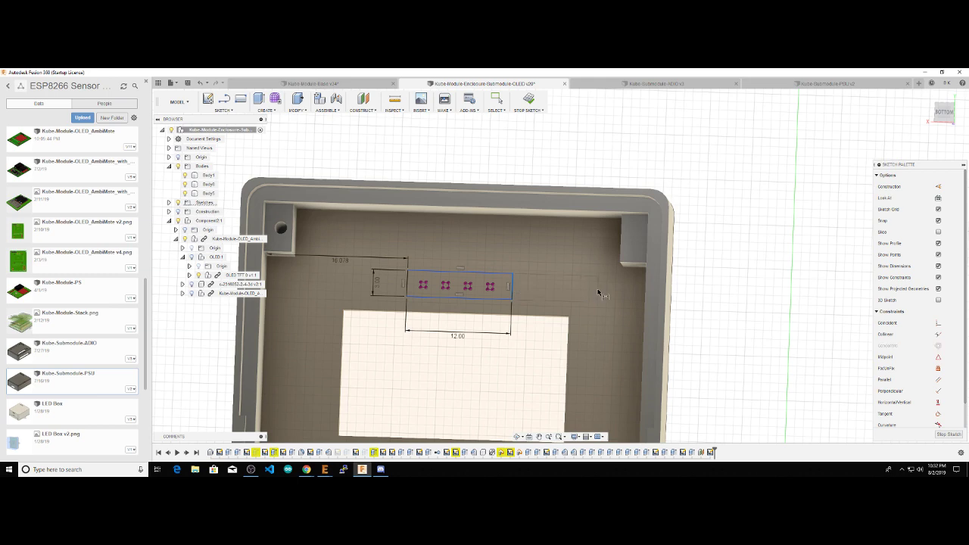
Step: Add a driven dimension between the rectangle's other short edge and the opposite inner wall of the enclosure
{"action": "middle_click_drag", "start_coordinate": [601, 290], "coordinate": [626, 298], "text": "shift"}
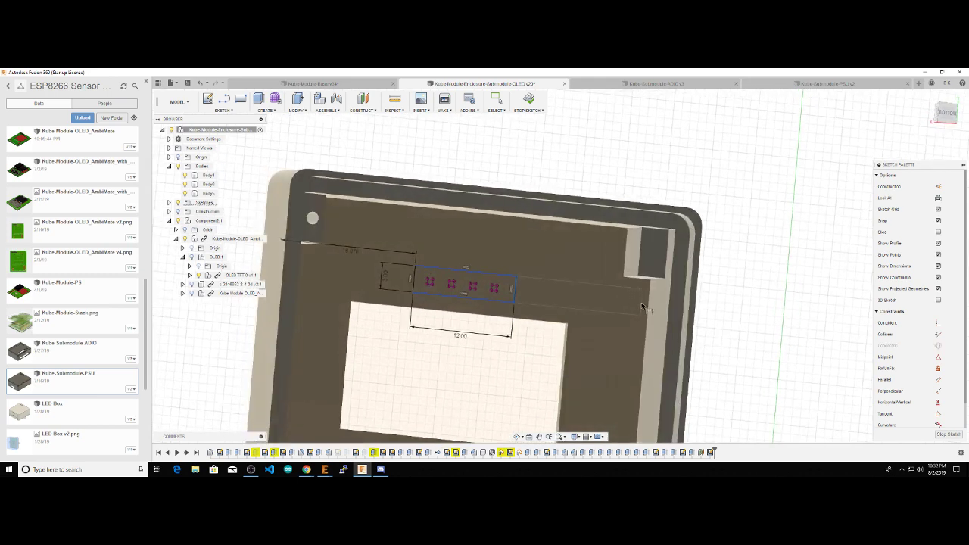
{"action": "left_click", "coordinate": [576, 283]}
{"action": "left_click", "coordinate": [508, 279]}
{"action": "middle_click_drag", "start_coordinate": [535, 302], "coordinate": [590, 289], "text": "shift"}
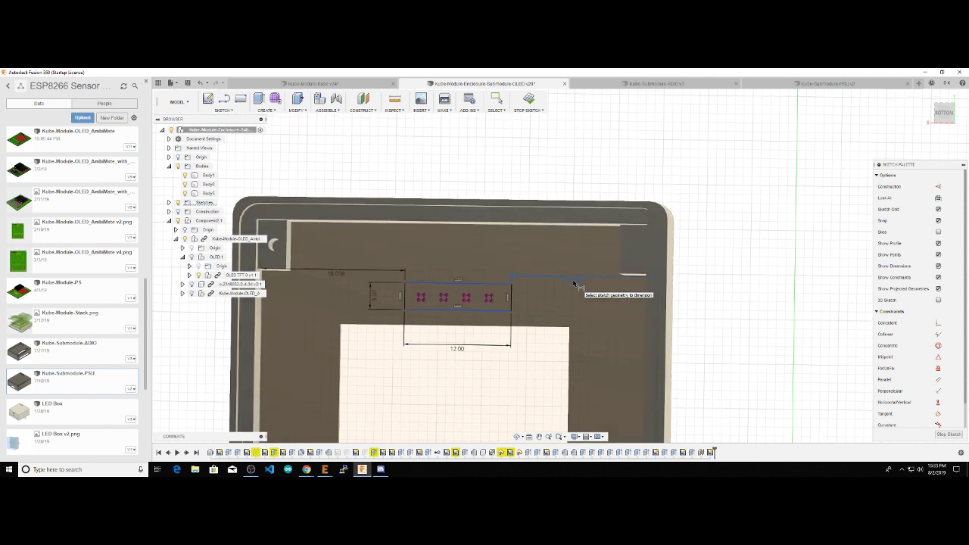
{"action": "left_click", "coordinate": [574, 283]}
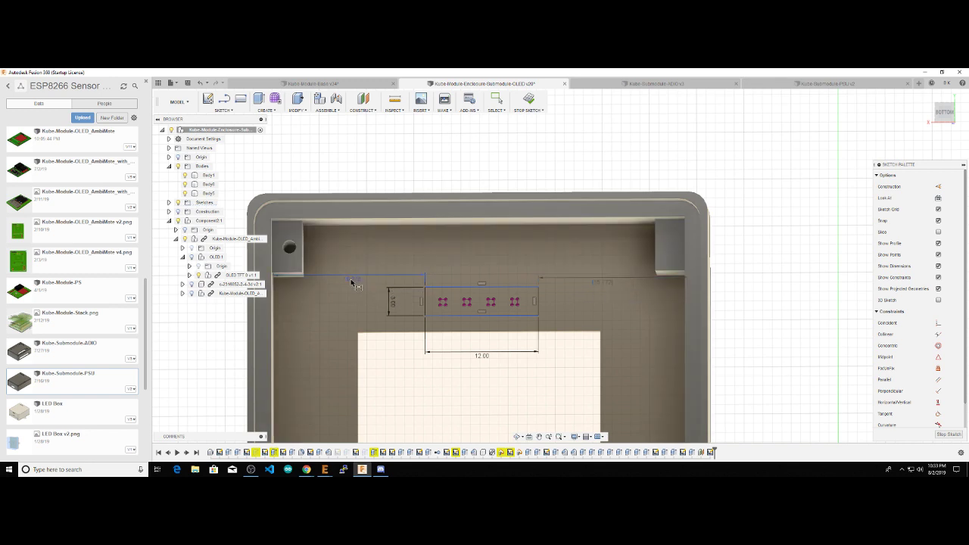
{"action": "double_click", "coordinate": [352, 279]}
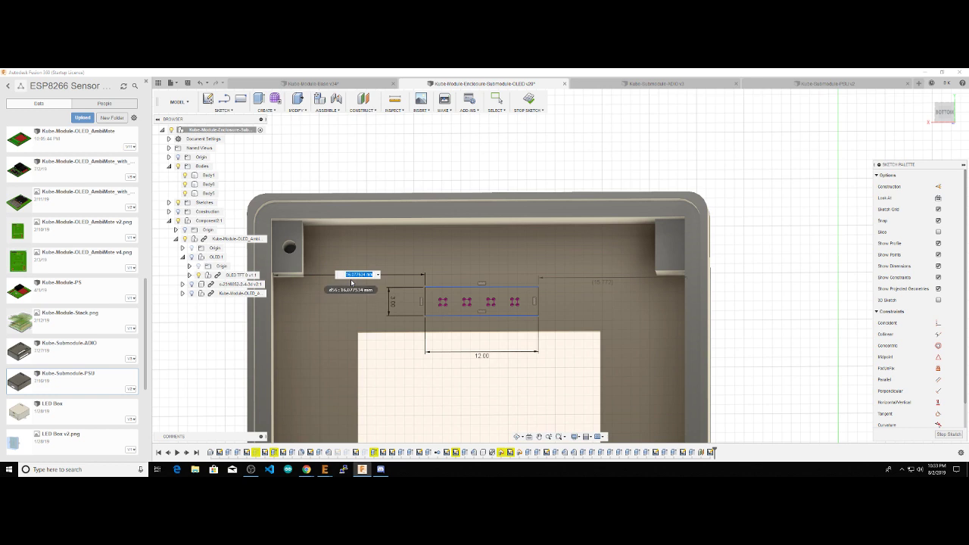
{"action": "type", "text": "4"}
{"action": "type", "text": "d57"}
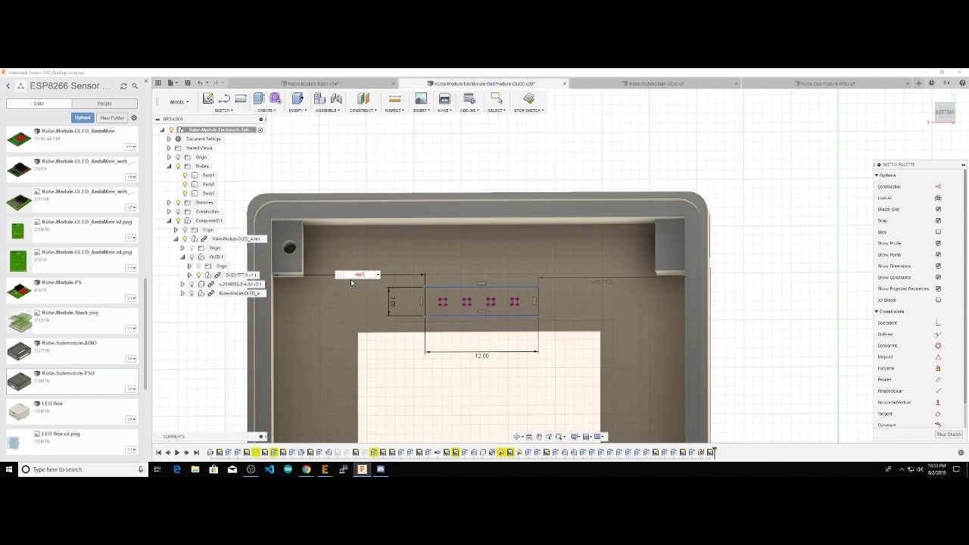
{"action": "key", "text": "Escape"}
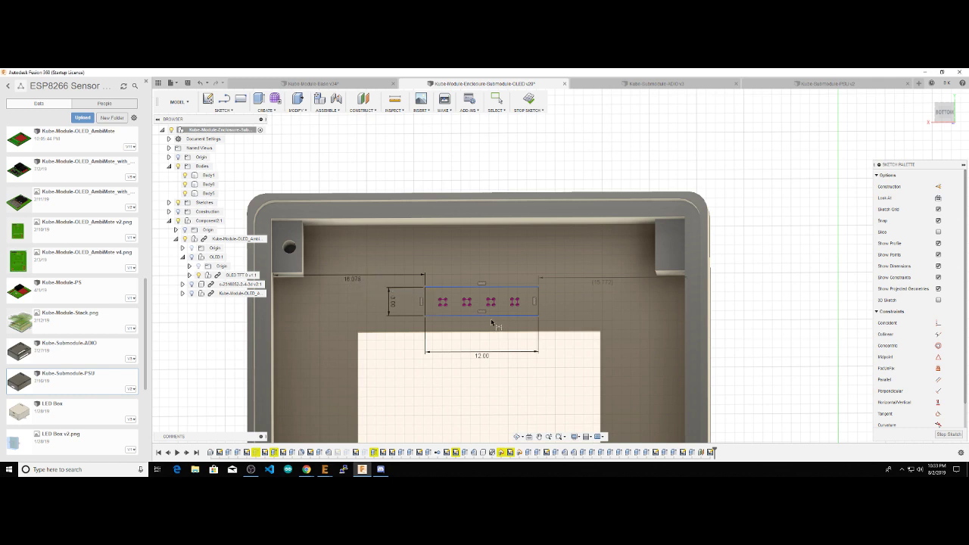
Step: Add a driven dimension across the enclosure's full inner width, from side wall to side wall
{"action": "middle_click_drag", "start_coordinate": [493, 320], "coordinate": [320, 318], "text": "shift"}
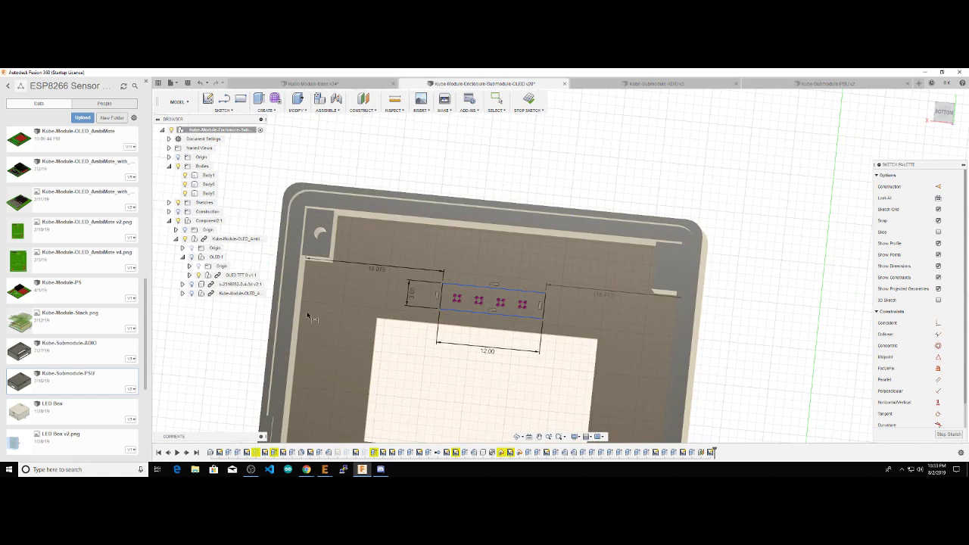
{"action": "left_click", "coordinate": [302, 309]}
{"action": "mouse_move", "coordinate": [601, 324]}
{"action": "middle_mouse_down", "text": "shift"}
{"action": "mouse_move", "coordinate": [657, 337]}
{"action": "mouse_move", "coordinate": [633, 342]}
{"action": "mouse_move", "coordinate": [643, 338]}
{"action": "mouse_move", "coordinate": [500, 264]}
{"action": "middle_mouse_up", "text": "shift"}
{"action": "left_click", "coordinate": [500, 265]}
{"action": "left_click", "coordinate": [509, 278]}
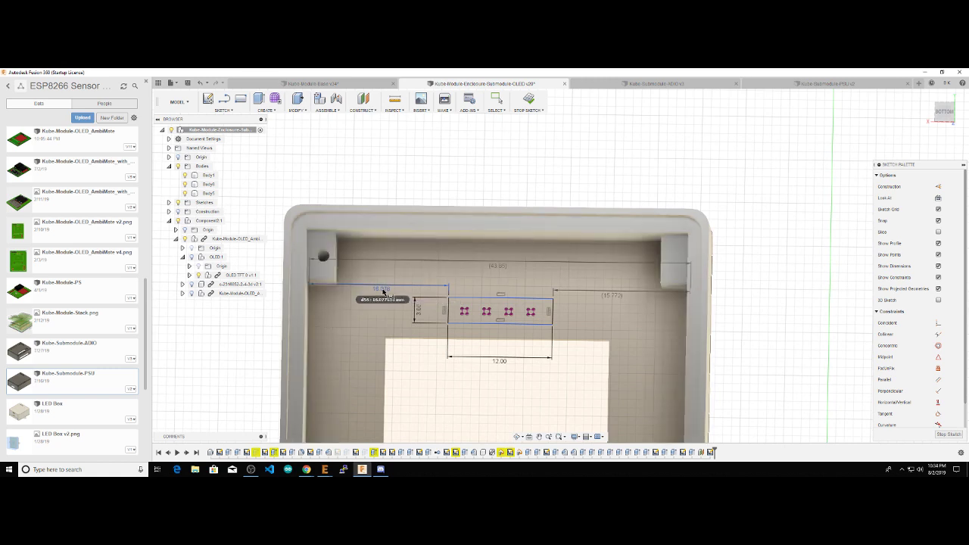
Step: Set the rectangle's driving side-wall offset to the formula (43.85 - d55)/2
{"action": "double_click", "coordinate": [383, 290]}
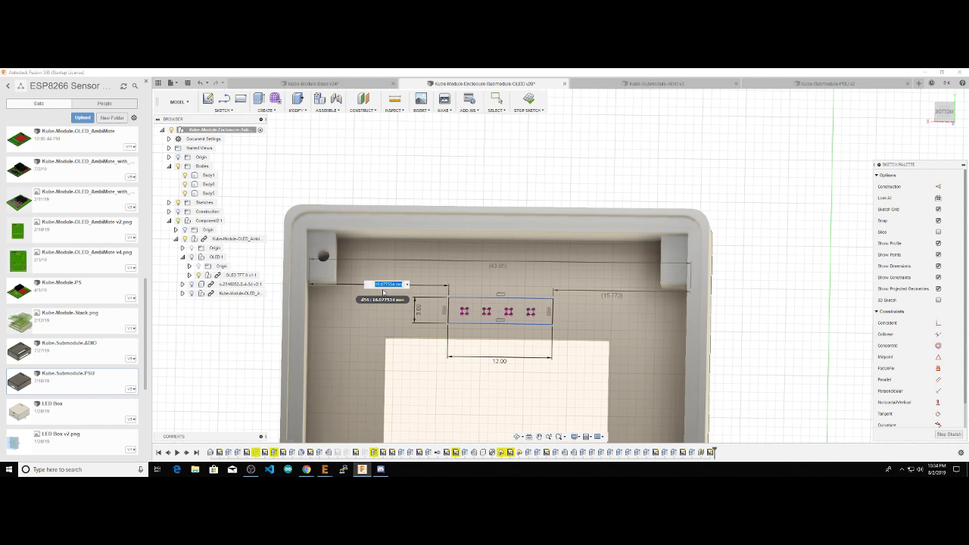
{"action": "type", "text": "41.85"}
{"action": "key", "text": "BackSpace"}
{"action": "key", "text": "BackSpace"}
{"action": "key", "text": "BackSpace"}
{"action": "type", "text": "3.85"}
{"action": "type", "text": "4"}
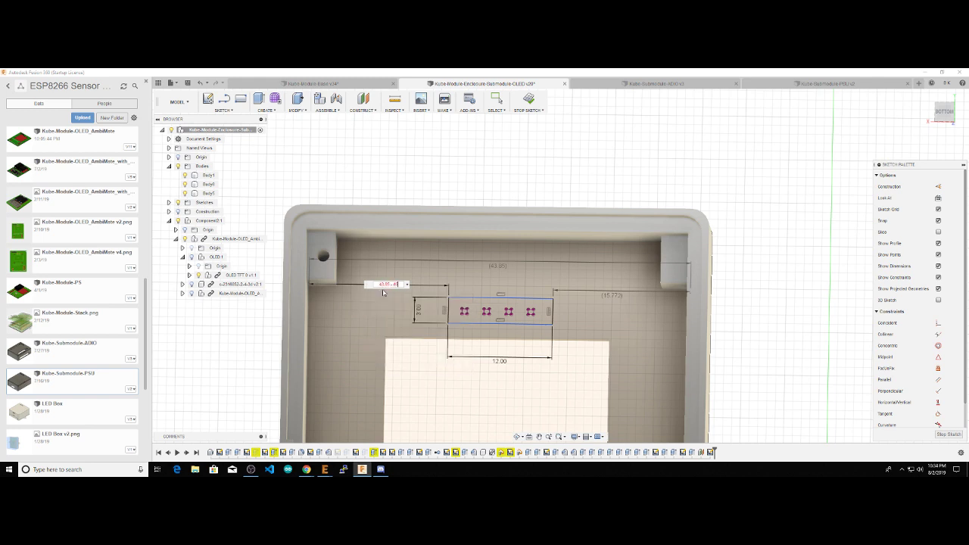
{"action": "type", "text": "55)/2"}
{"action": "key", "text": "Return"}
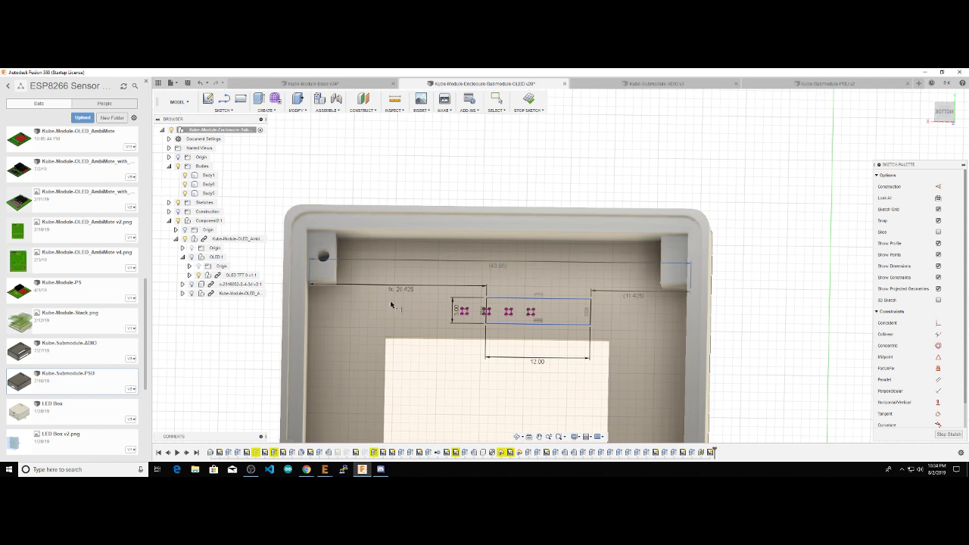
Step: Correct the side-wall offset formula to subtract the rectangle's 12 mm width, centring the rectangle between the walls
{"action": "mouse_move", "coordinate": [408, 291]}
{"action": "mouse_move", "coordinate": [536, 366]}
{"action": "double_click", "coordinate": [402, 291]}
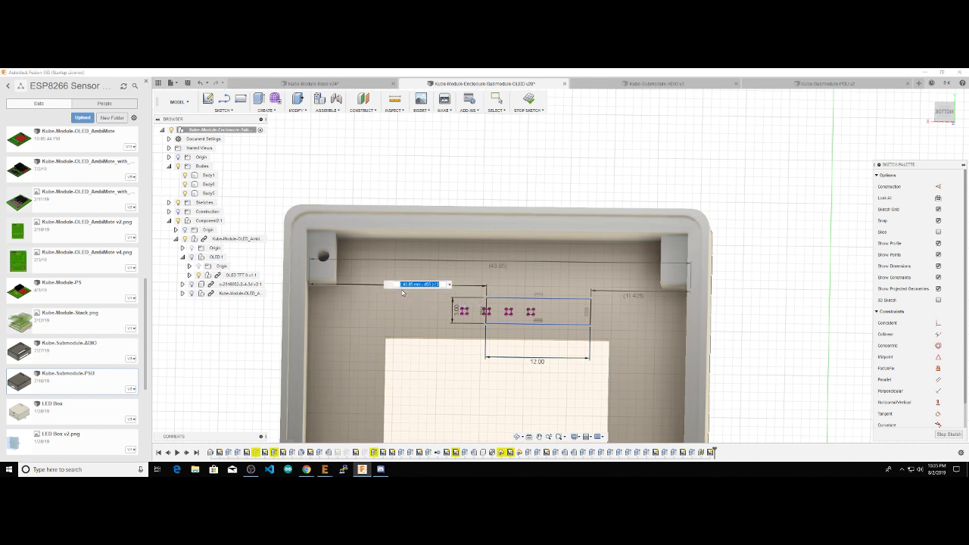
{"action": "left_click", "coordinate": [426, 284]}
{"action": "key", "text": "Return"}
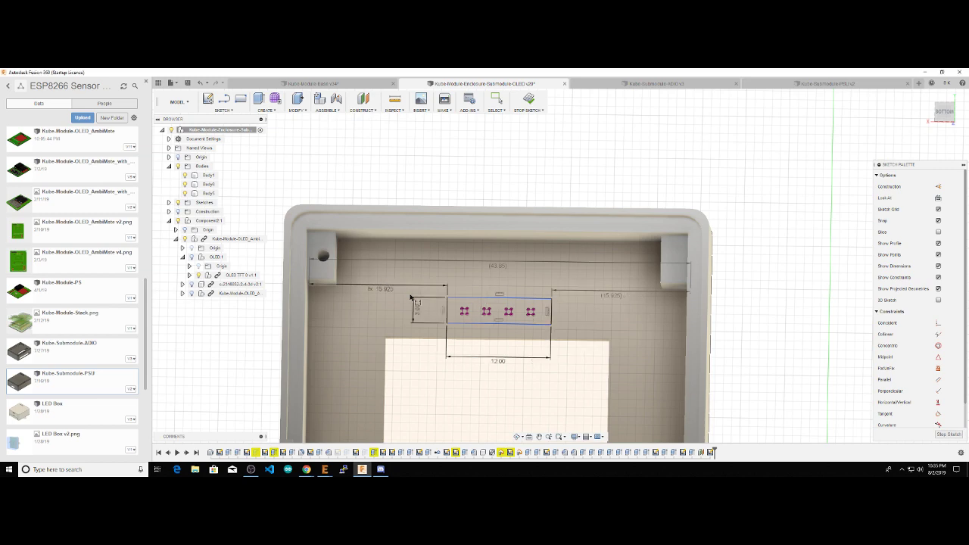
Step: Dimension the gap between the rectangle's lower edge and the display opening as 0.5 mm
{"action": "mouse_move", "coordinate": [411, 298]}
{"action": "middle_mouse_down", "text": "shift"}
{"action": "mouse_move", "coordinate": [526, 242]}
{"action": "mouse_move", "coordinate": [567, 292]}
{"action": "mouse_move", "coordinate": [612, 320]}
{"action": "mouse_move", "coordinate": [609, 340]}
{"action": "middle_mouse_up", "text": "shift"}
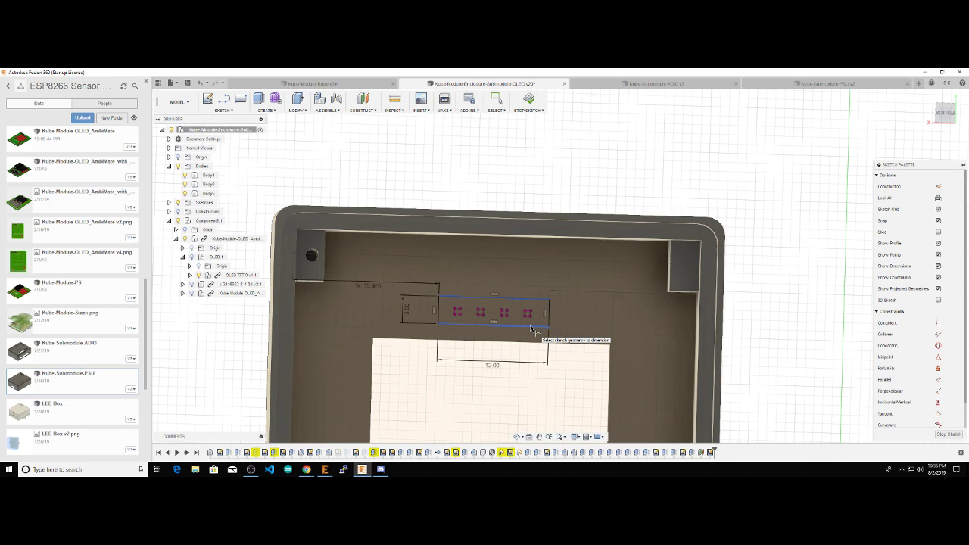
{"action": "mouse_move", "coordinate": [492, 390]}
{"action": "middle_mouse_down", "text": "shift"}
{"action": "mouse_move", "coordinate": [513, 352]}
{"action": "mouse_move", "coordinate": [501, 345]}
{"action": "middle_mouse_up", "text": "shift"}
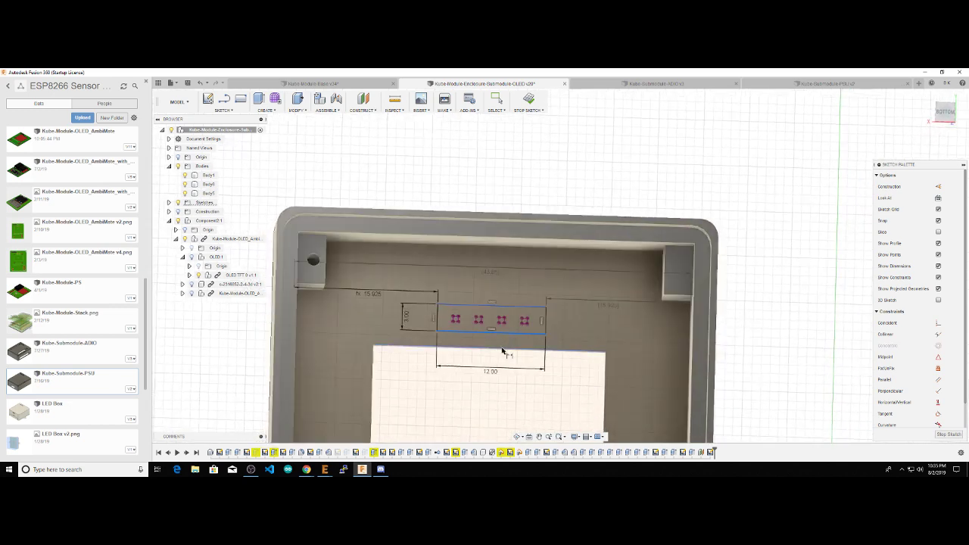
{"action": "left_click", "coordinate": [578, 346]}
{"action": "key", "text": "d"}
{"action": "left_click", "coordinate": [594, 342]}
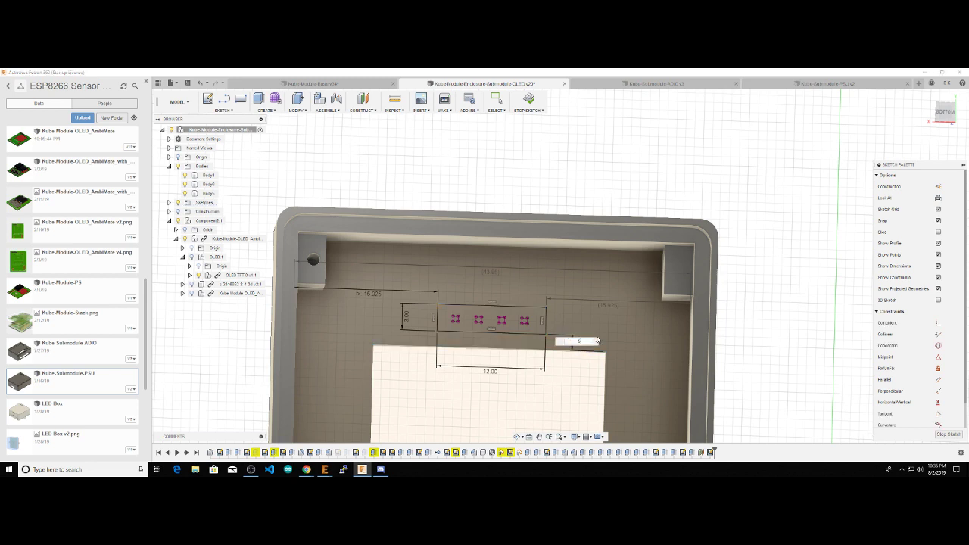
{"action": "type", "text": ".5"}
{"action": "key", "text": "Return"}
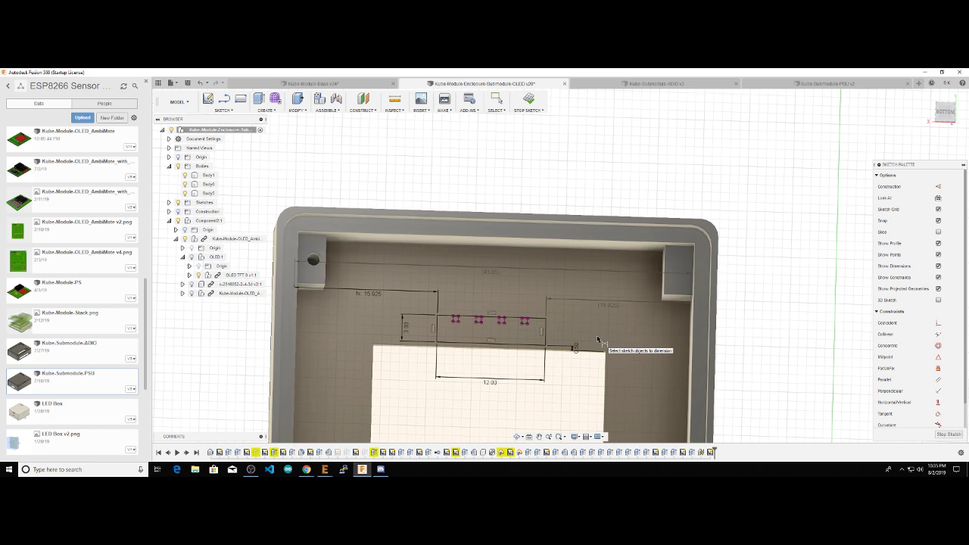
Step: Set the gap between the rectangle and the display opening to 1 mm
{"action": "scroll", "coordinate": [595, 368], "scroll_direction": "down", "scroll_amount": 2}
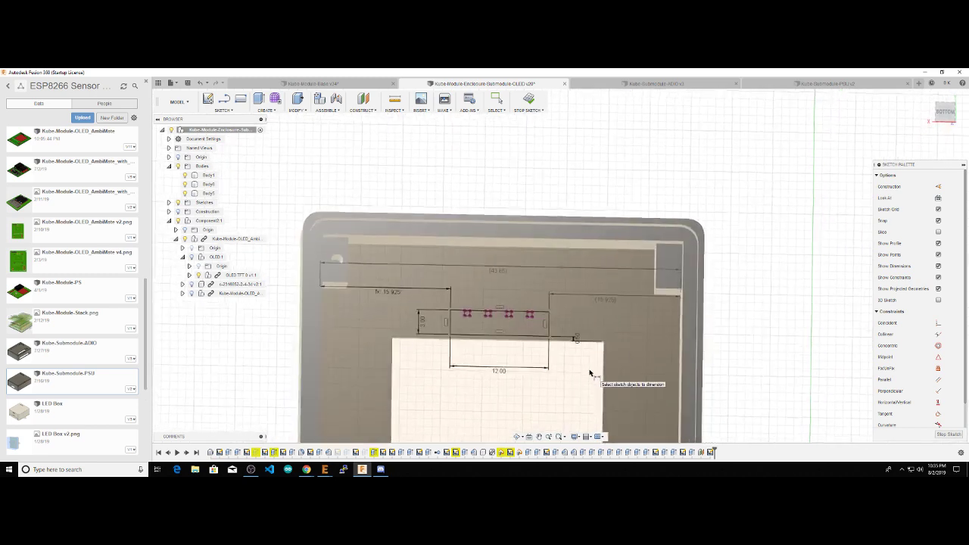
{"action": "scroll", "coordinate": [595, 367], "scroll_direction": "up", "scroll_amount": 2}
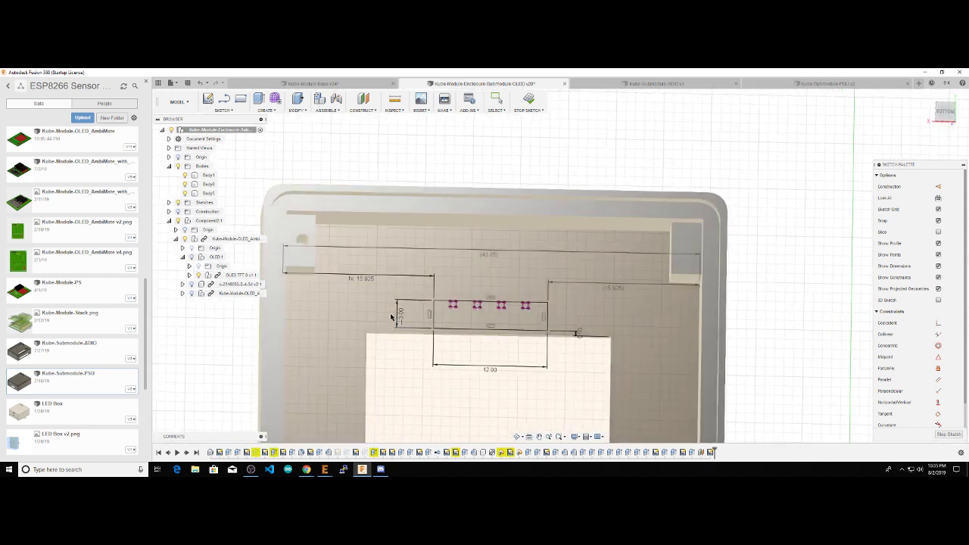
{"action": "middle_click_drag", "start_coordinate": [575, 327], "coordinate": [578, 332], "text": "shift"}
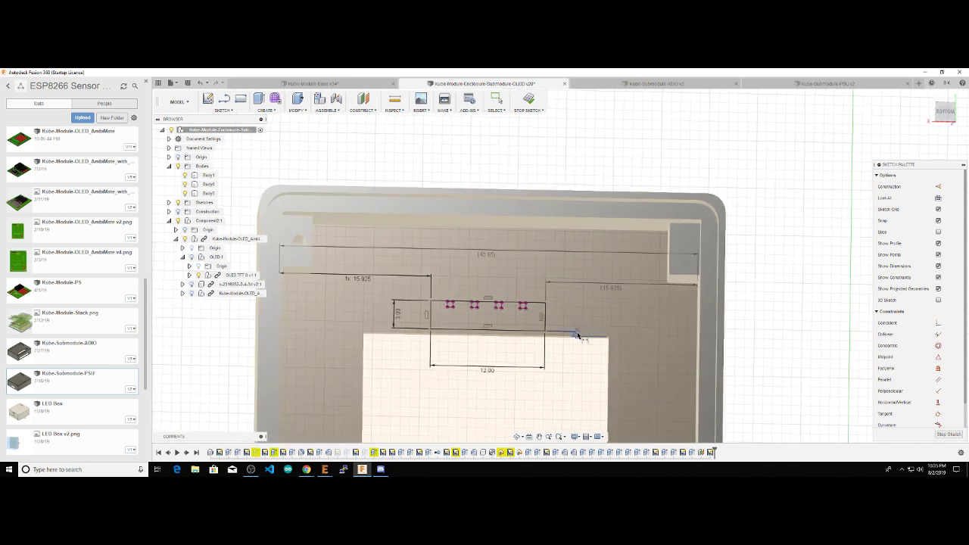
{"action": "double_click", "coordinate": [578, 334]}
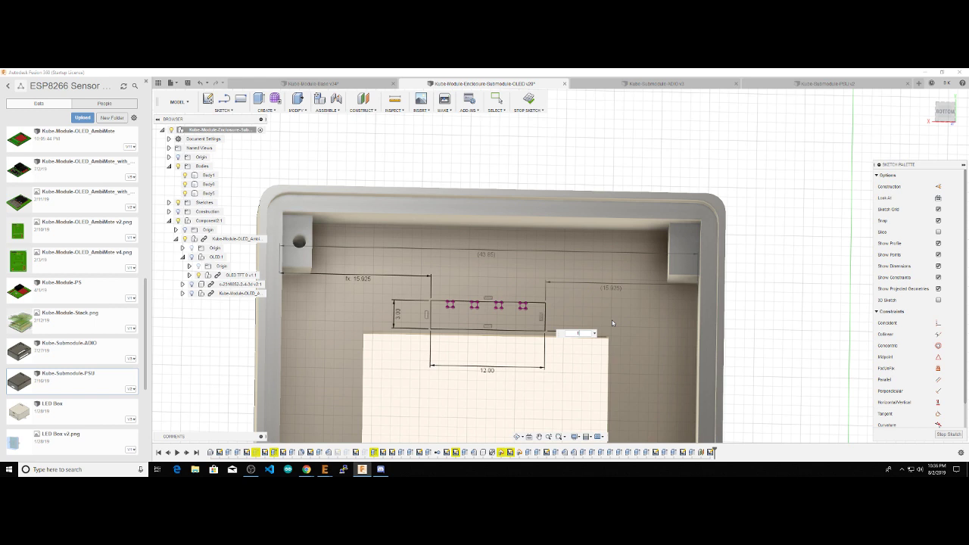
{"action": "type", "text": "1"}
{"action": "key", "text": "Return"}
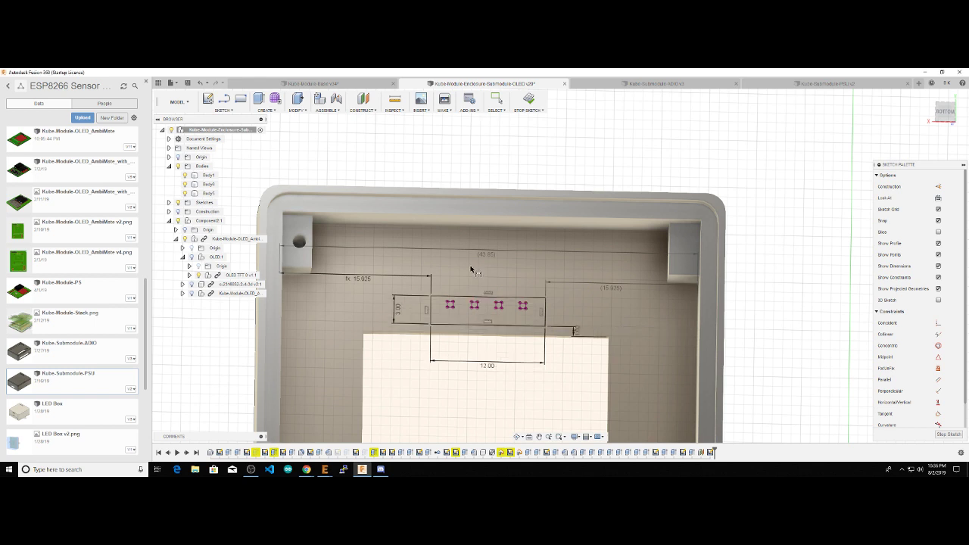
Step: Set the rectangle's height to 4 mm and finish the sketch
{"action": "left_click", "coordinate": [397, 310]}
{"action": "left_click", "coordinate": [372, 313]}
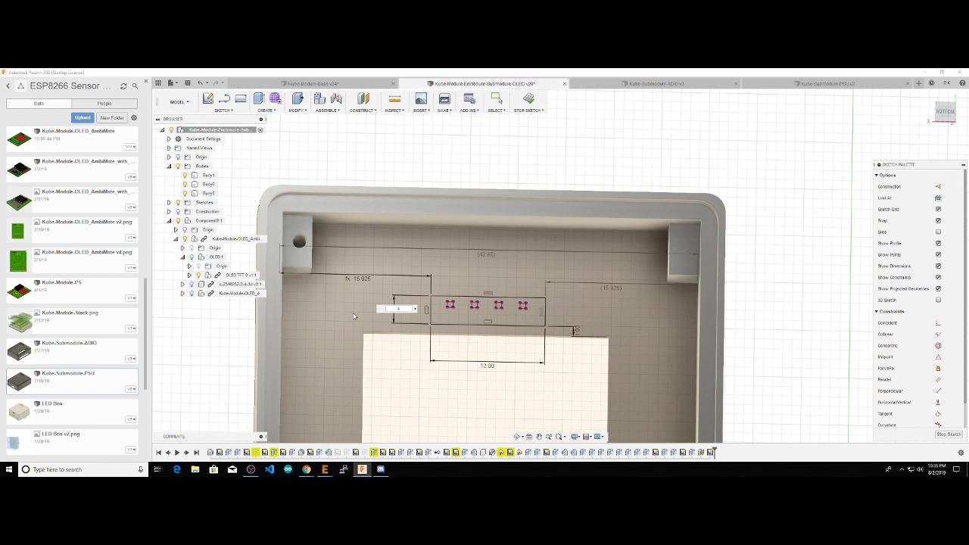
{"action": "key", "text": "Return"}
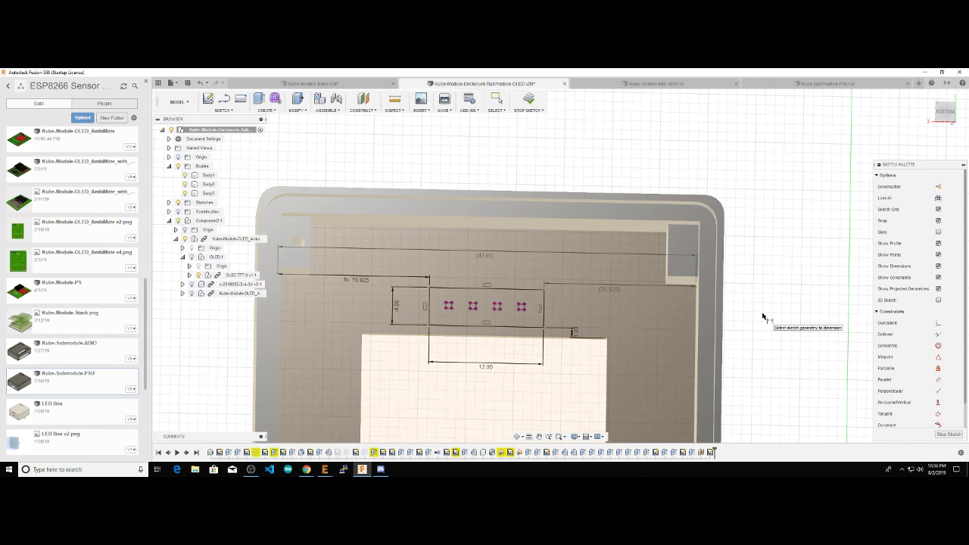
{"action": "scroll", "coordinate": [558, 325], "scroll_direction": "down", "scroll_amount": 3}
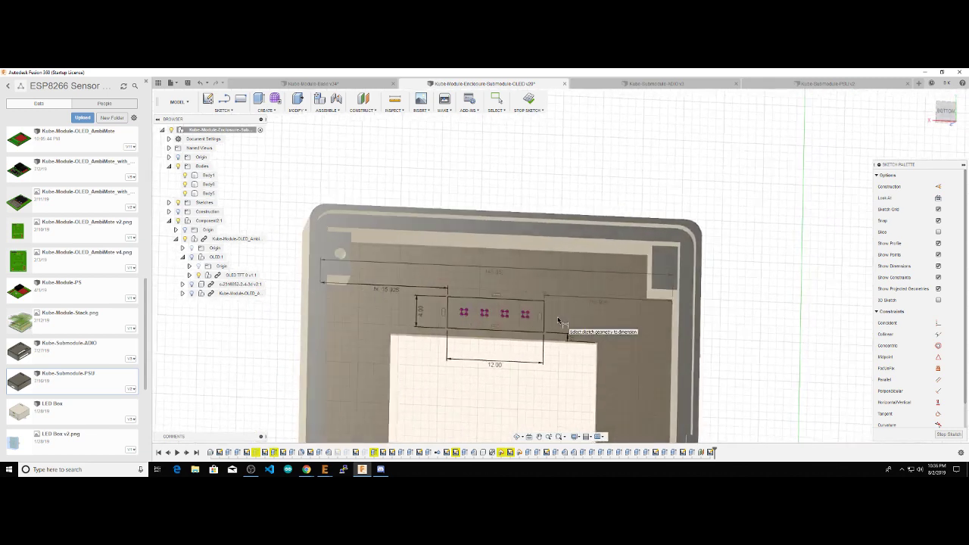
{"action": "left_click", "coordinate": [459, 315]}
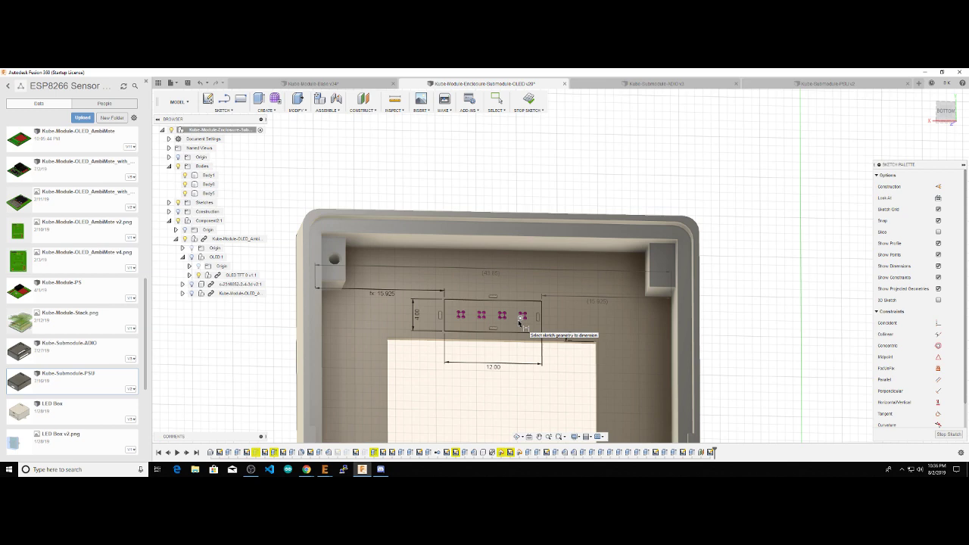
{"action": "mouse_move", "coordinate": [519, 323]}
{"action": "middle_mouse_down", "text": "shift"}
{"action": "mouse_move", "coordinate": [590, 326]}
{"action": "mouse_move", "coordinate": [545, 312]}
{"action": "middle_mouse_up", "text": "shift"}
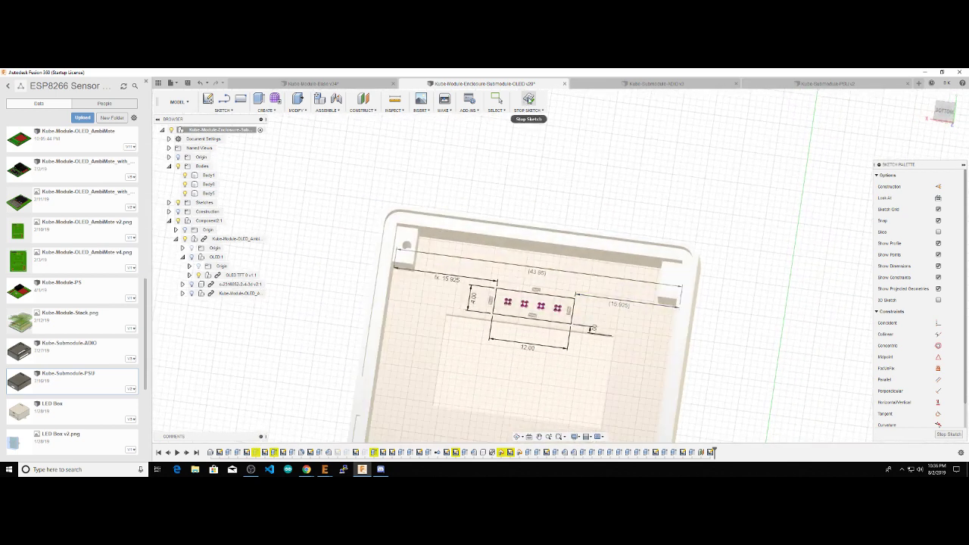
{"action": "left_click", "coordinate": [528, 99]}
Step: Cut the rectangle and the four header-pin profiles 0.25 mm into the enclosure floor with Extrude
{"action": "middle_click_drag", "start_coordinate": [626, 341], "coordinate": [492, 336], "text": "shift"}
{"action": "left_click", "coordinate": [542, 304]}
{"action": "scroll", "coordinate": [525, 320], "scroll_direction": "up", "scroll_amount": 5}
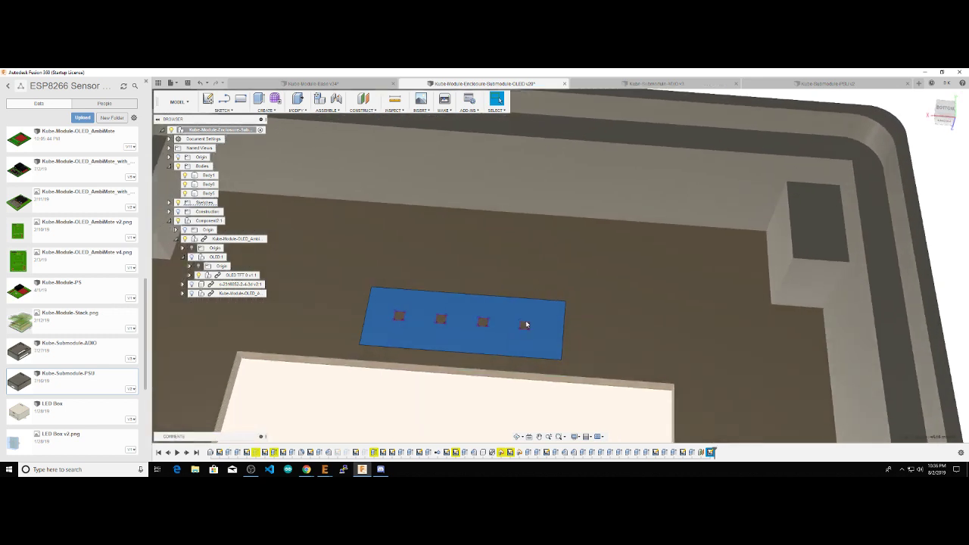
{"action": "left_click", "coordinate": [528, 332]}
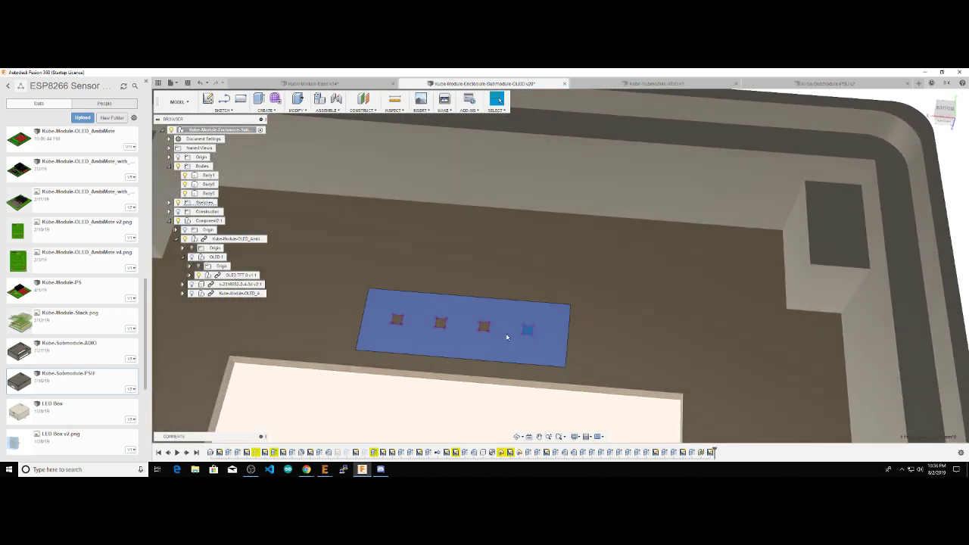
{"action": "left_click", "coordinate": [483, 327], "text": "ctrl"}
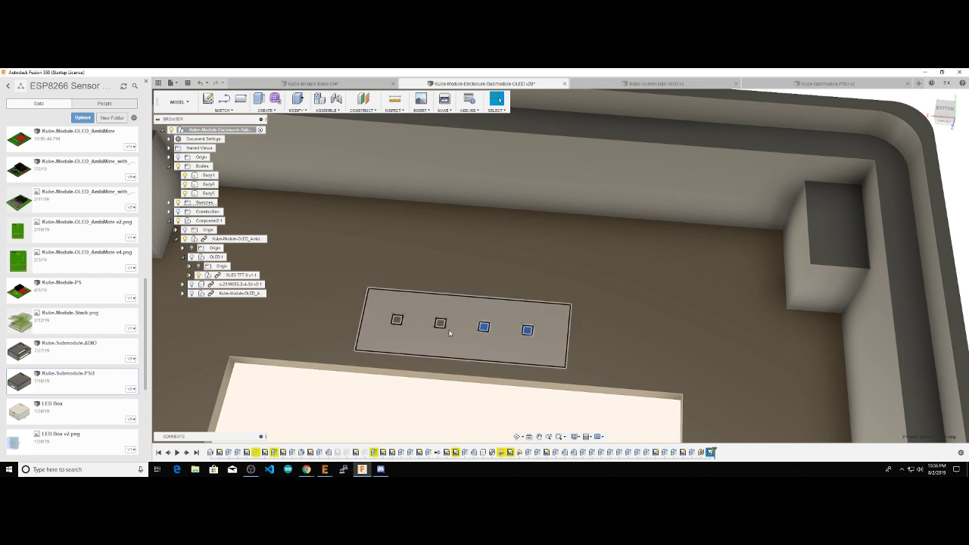
{"action": "left_click", "coordinate": [440, 323], "text": "ctrl"}
{"action": "left_click", "coordinate": [434, 314]}
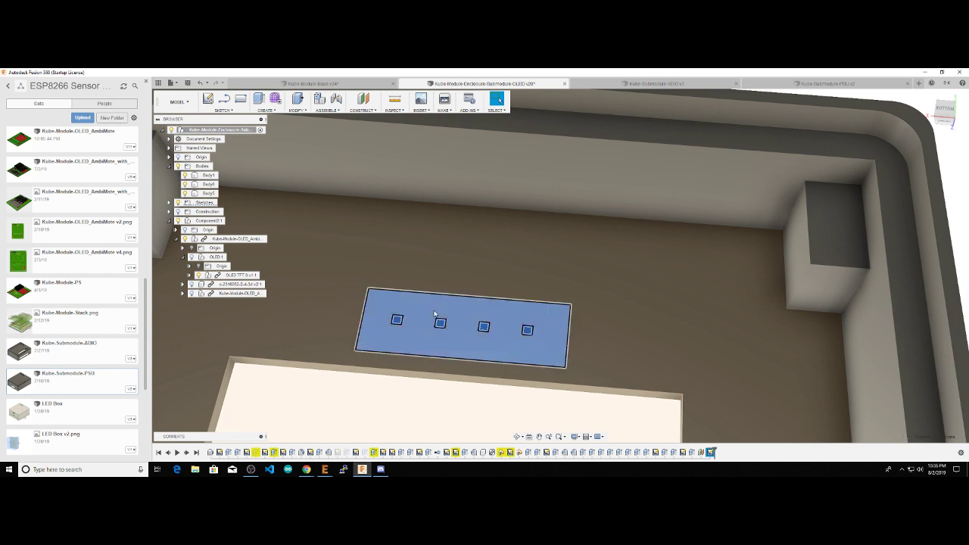
{"action": "left_click", "coordinate": [258, 99]}
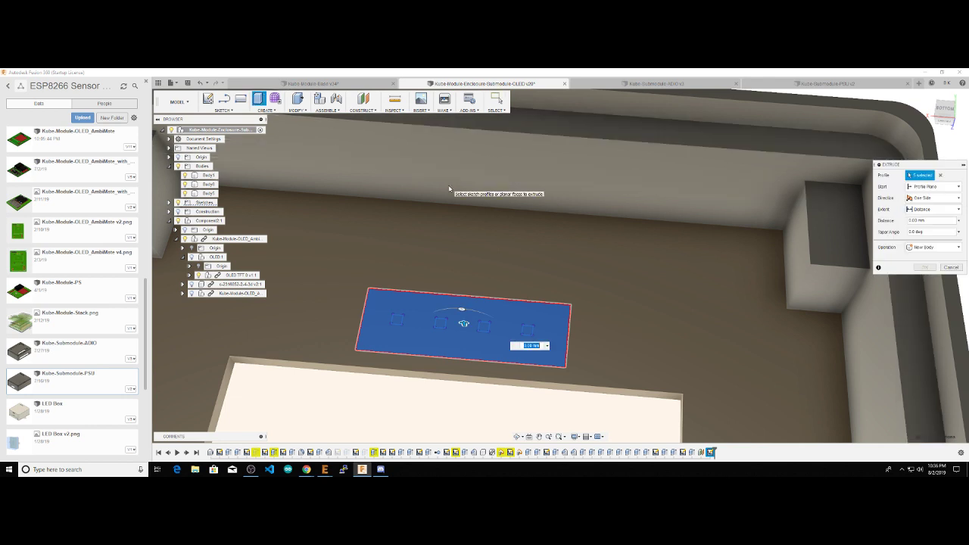
{"action": "type", "text": "-.25"}
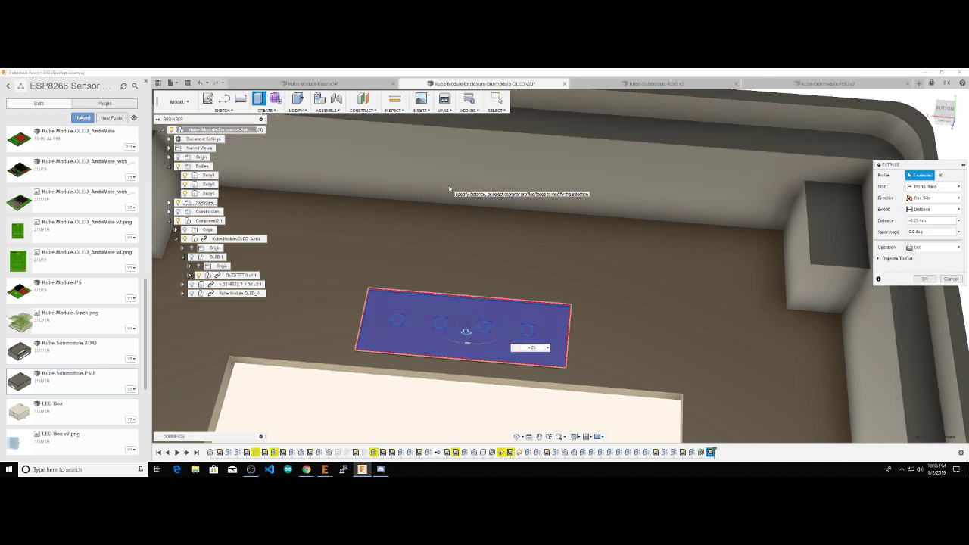
{"action": "key", "text": "Return"}
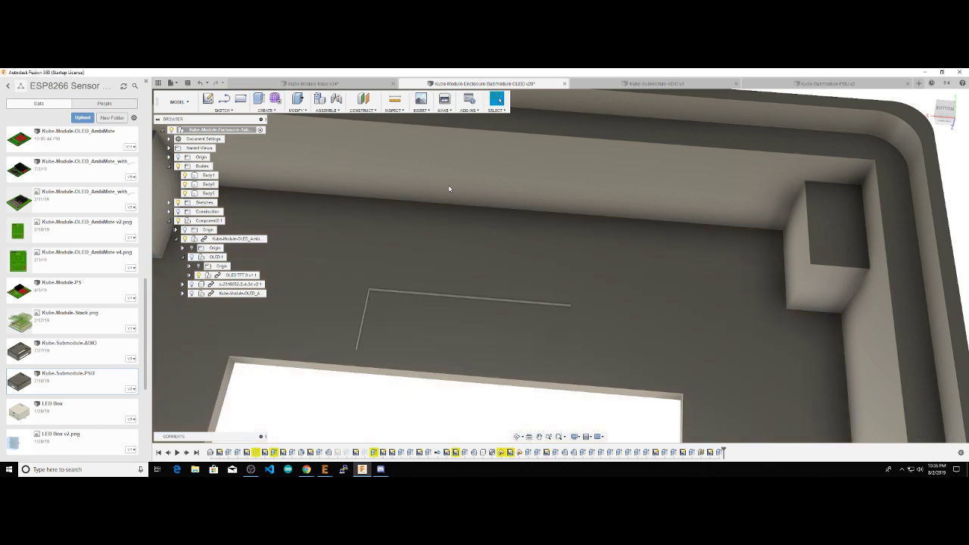
Step: Edit the header-pin recess cut to a depth of 0.5 mm
{"action": "middle_click_drag", "start_coordinate": [450, 190], "coordinate": [674, 408], "text": "shift"}
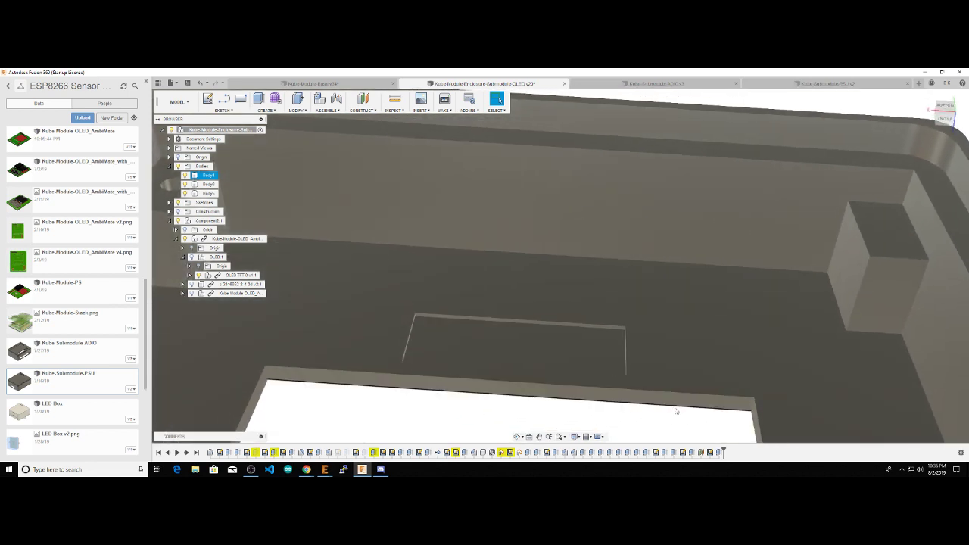
{"action": "double_click", "coordinate": [718, 452]}
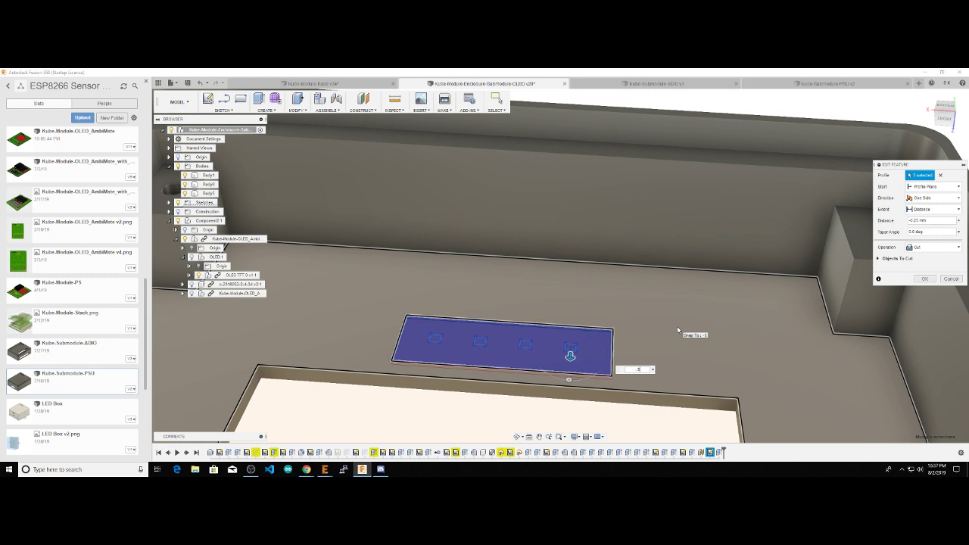
{"action": "key", "text": "Return"}
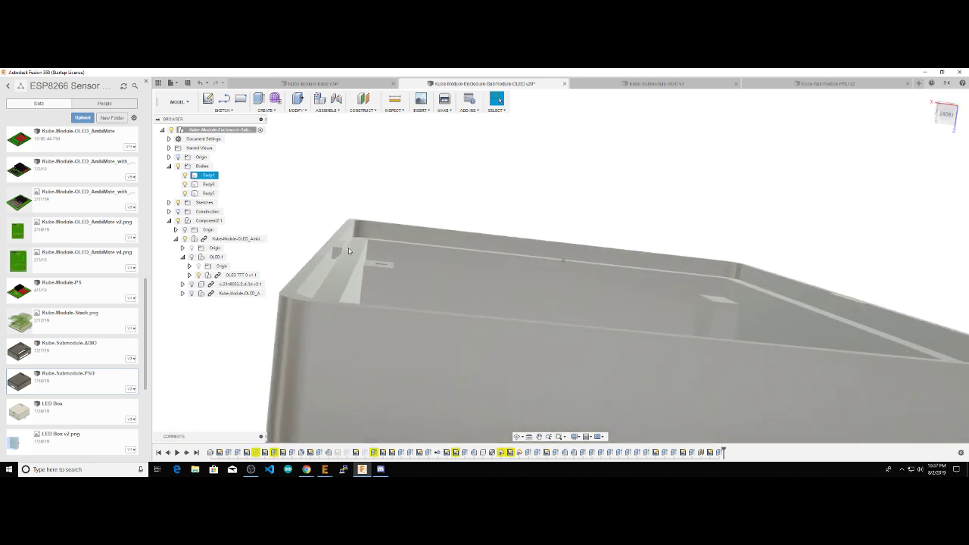
{"action": "left_click", "coordinate": [536, 247]}
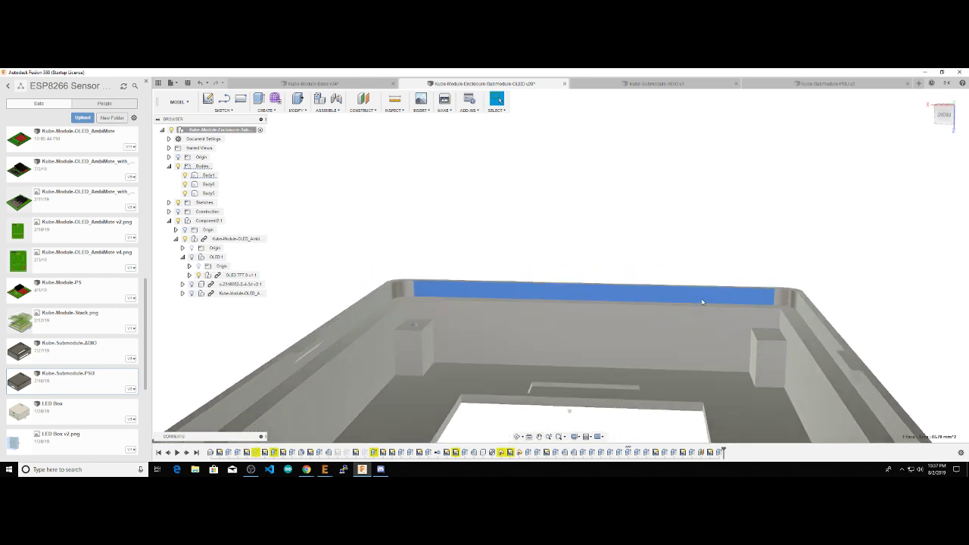
{"action": "left_click", "coordinate": [637, 238]}
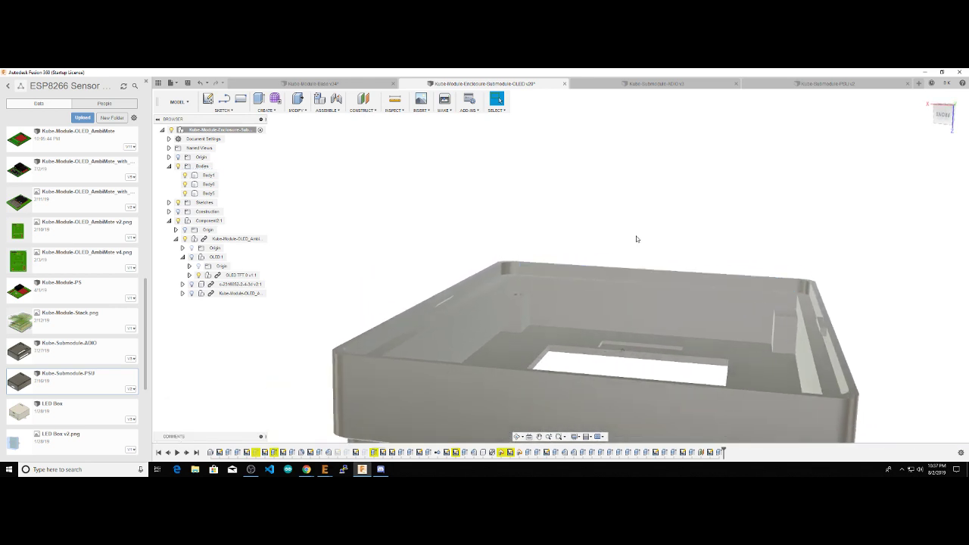
{"action": "middle_click_drag", "start_coordinate": [636, 238], "coordinate": [435, 225], "text": "shift"}
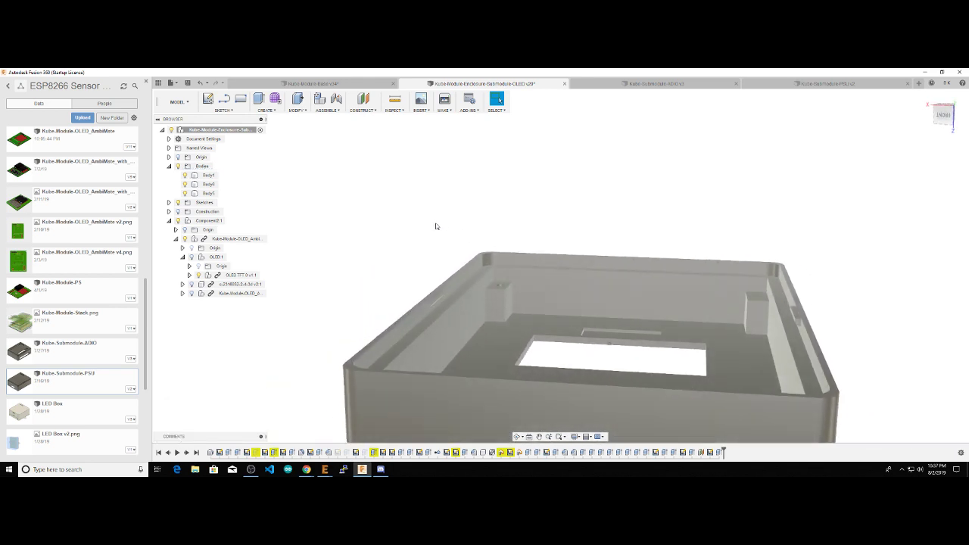
Step: Switch to the Kube-Module-Base document and hide the Enclosure-Rear-Cover component to expose the circuit board
{"action": "left_click", "coordinate": [302, 84]}
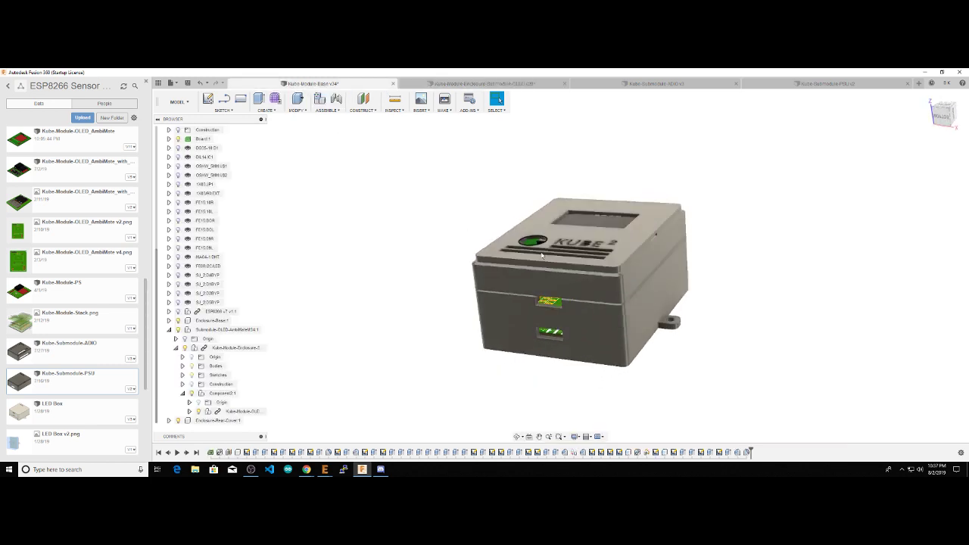
{"action": "middle_click_drag", "start_coordinate": [542, 256], "coordinate": [415, 245], "text": "shift"}
{"action": "scroll", "coordinate": [415, 245], "scroll_direction": "down", "scroll_amount": 3}
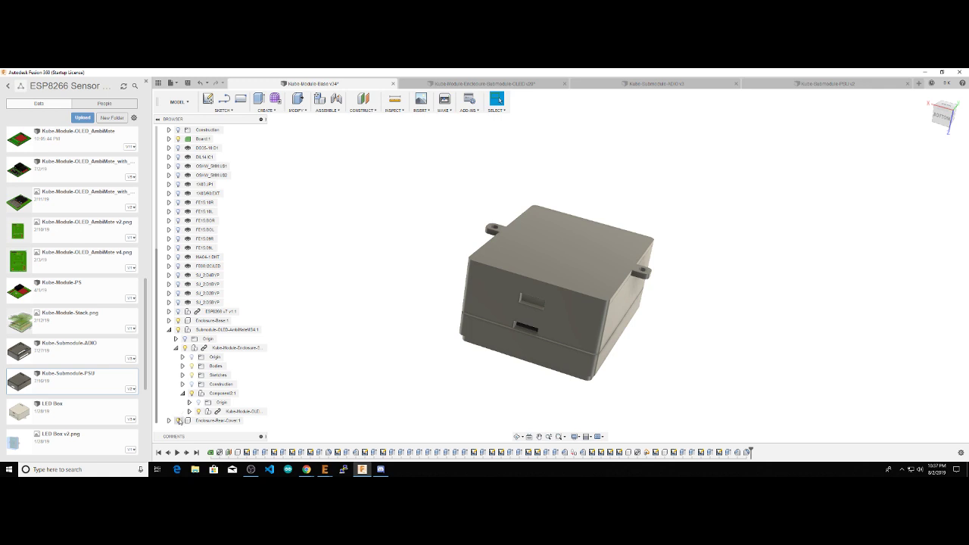
{"action": "left_click", "coordinate": [178, 420]}
{"action": "middle_click_drag", "start_coordinate": [500, 227], "coordinate": [575, 219], "text": "shift"}
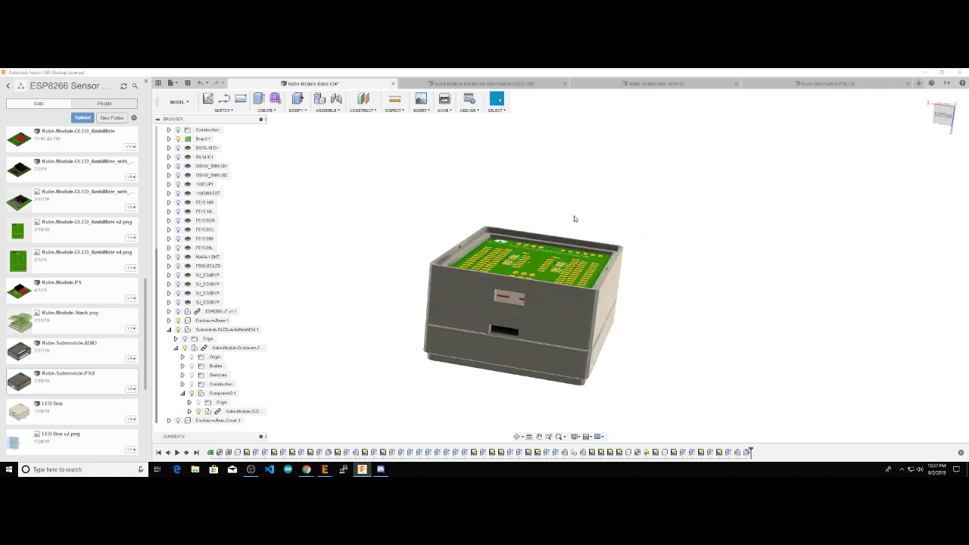
Step: Examine the inner rim walls and notches of the base enclosure around the circuit board
{"action": "scroll", "coordinate": [575, 219], "scroll_direction": "up", "scroll_amount": 5}
{"action": "left_click", "coordinate": [614, 213]}
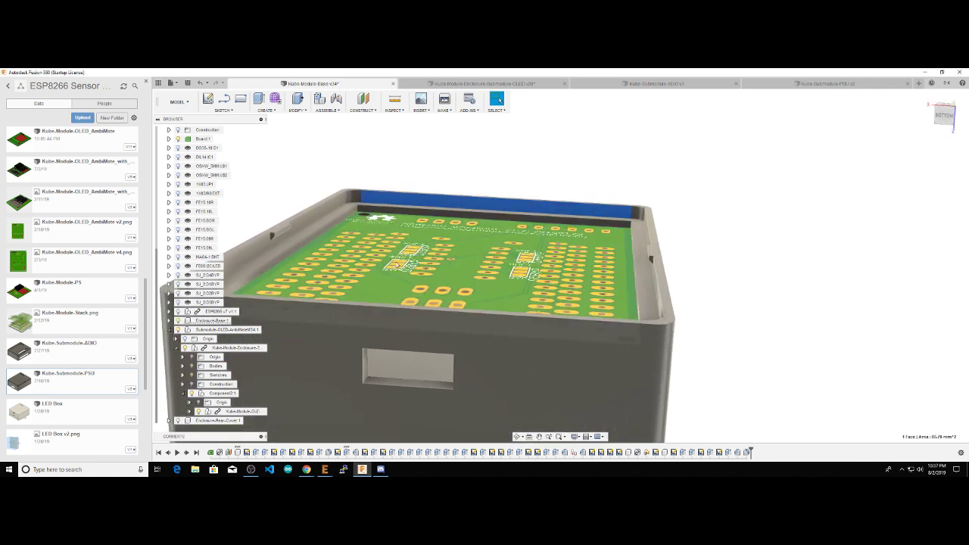
{"action": "middle_click_drag", "start_coordinate": [658, 189], "coordinate": [694, 266], "text": "shift"}
{"action": "left_click", "coordinate": [692, 268]}
{"action": "scroll", "coordinate": [695, 266], "scroll_direction": "up", "scroll_amount": 3}
{"action": "scroll", "coordinate": [694, 266], "scroll_direction": "down", "scroll_amount": 3}
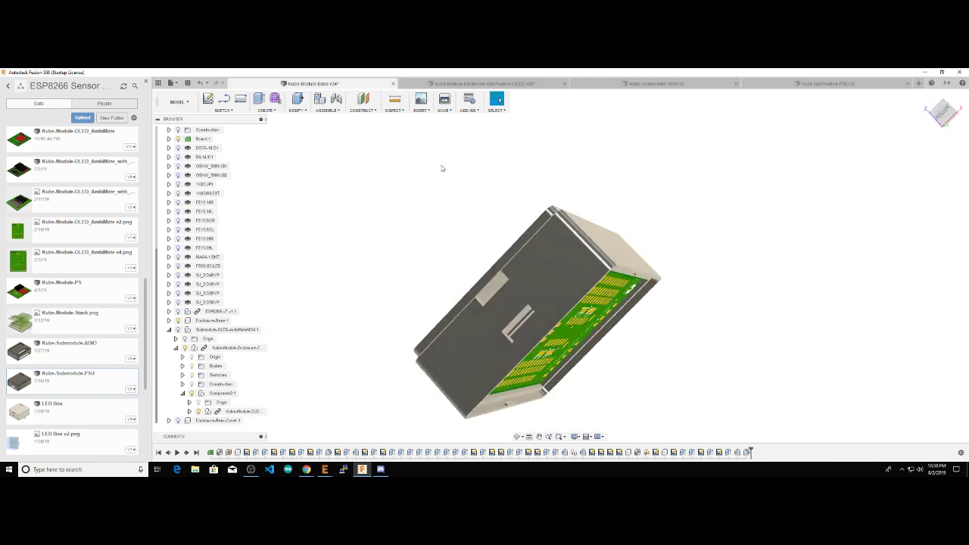
Step: Return to the OLED submodule enclosure document and start a sketch on the rim's inner face at the header-recess end
{"action": "left_click", "coordinate": [484, 83]}
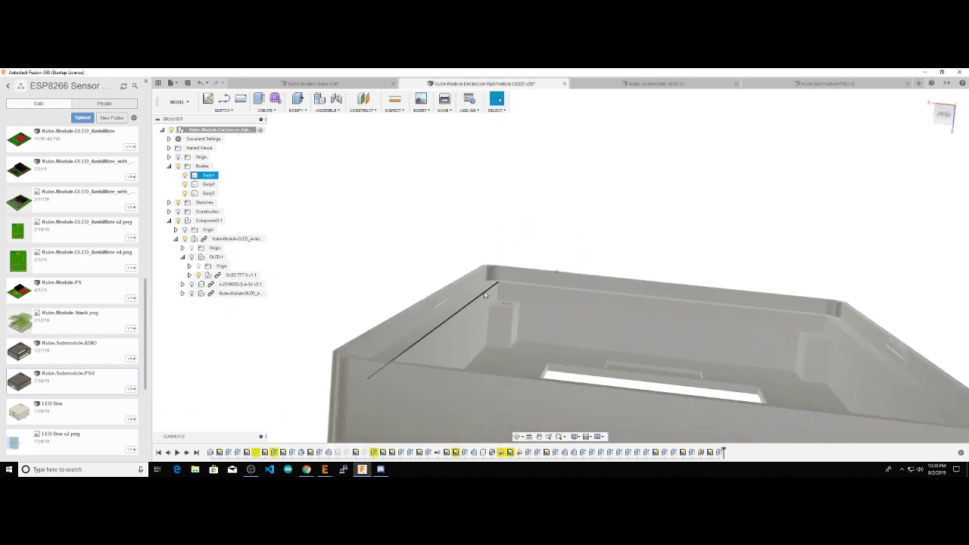
{"action": "left_click", "coordinate": [619, 285]}
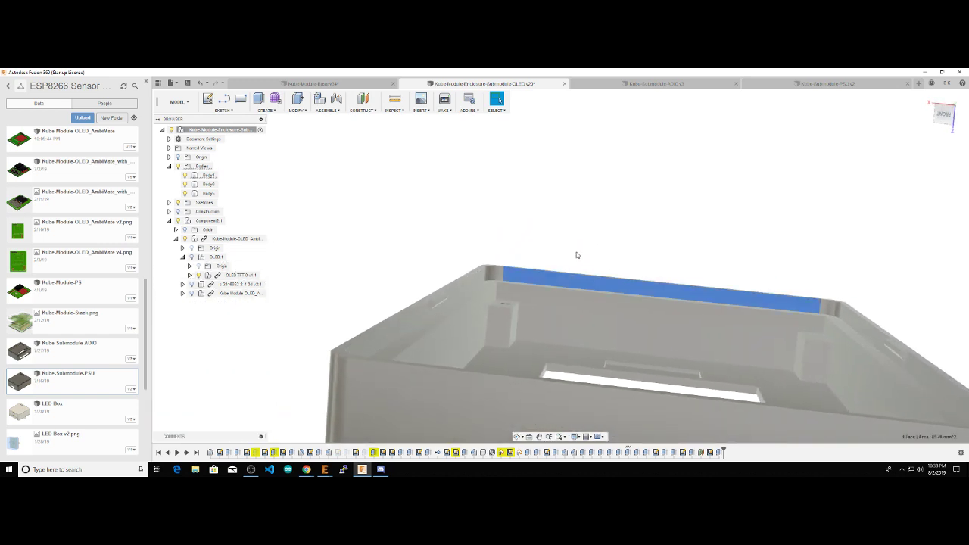
{"action": "left_click", "coordinate": [207, 99]}
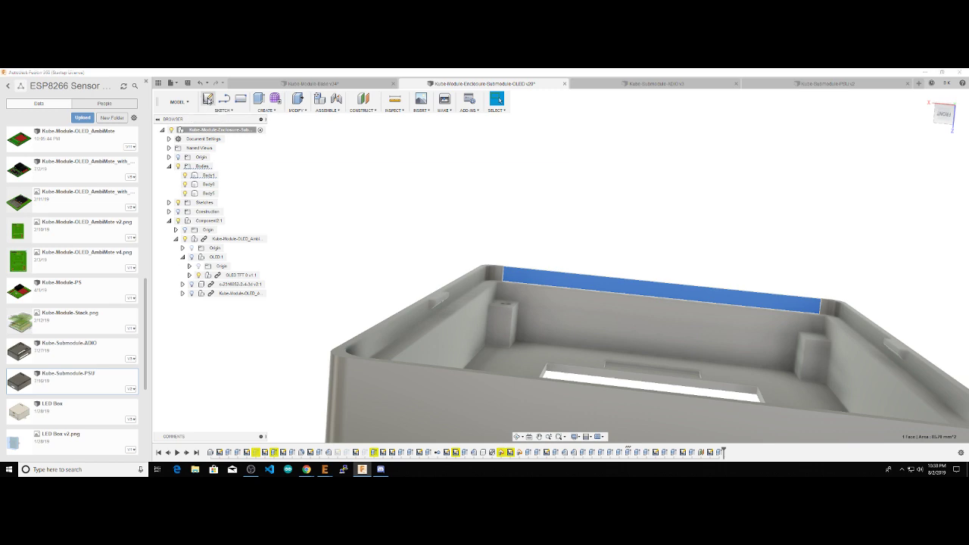
{"action": "left_click_drag", "start_coordinate": [945, 114], "coordinate": [882, 254]}
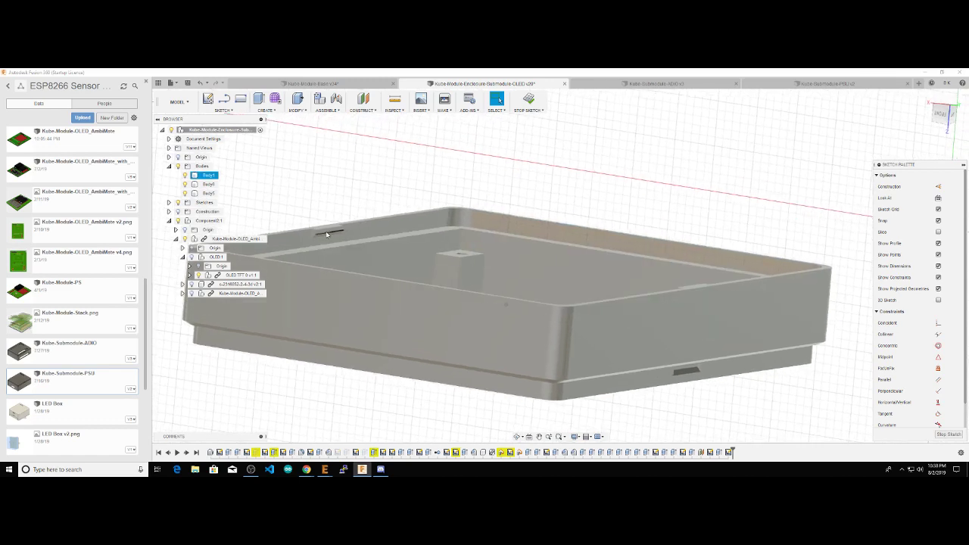
Step: Compare the existing notch in the adjoining side wall with the rim face being sketched on
{"action": "scroll", "coordinate": [312, 236], "scroll_direction": "up", "scroll_amount": 5}
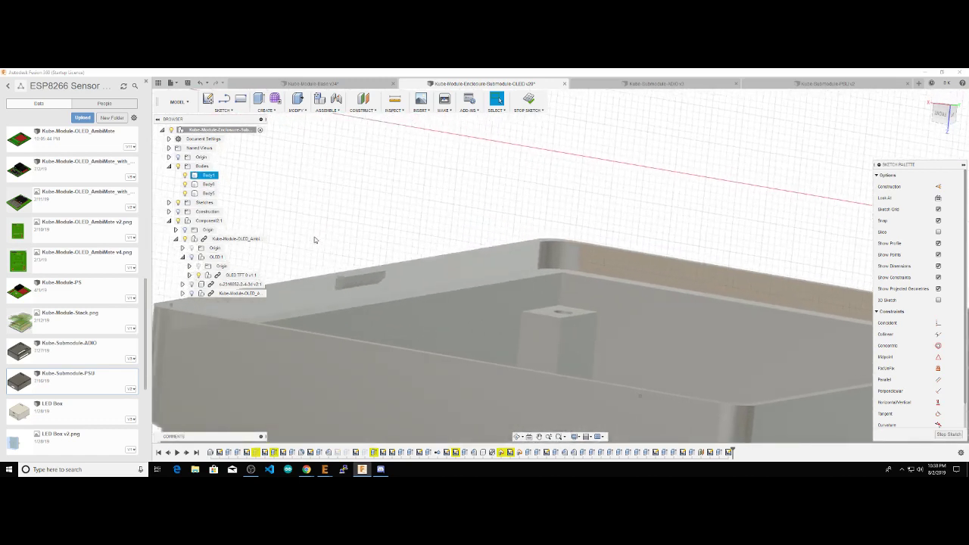
{"action": "scroll", "coordinate": [384, 280], "scroll_direction": "down", "scroll_amount": 3}
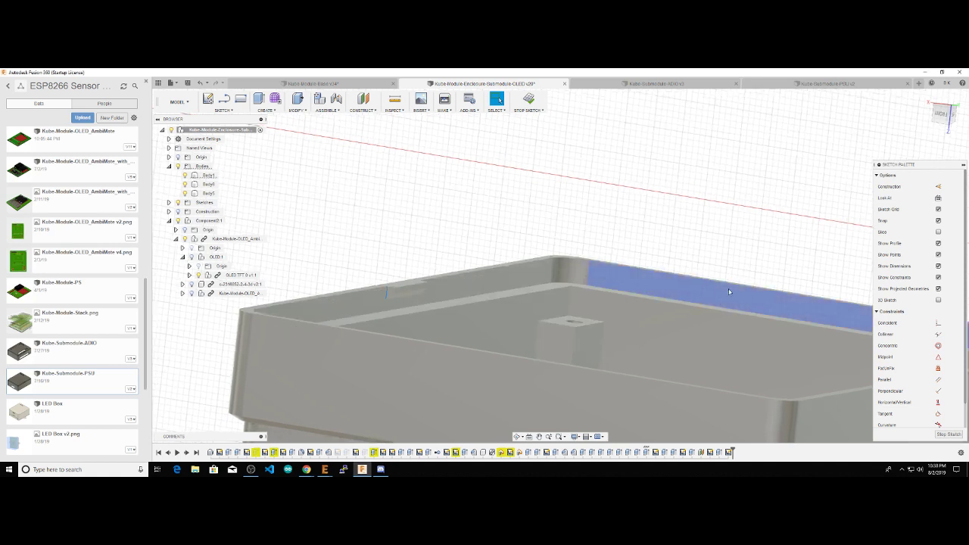
{"action": "left_click", "coordinate": [729, 290]}
{"action": "left_click", "coordinate": [408, 288]}
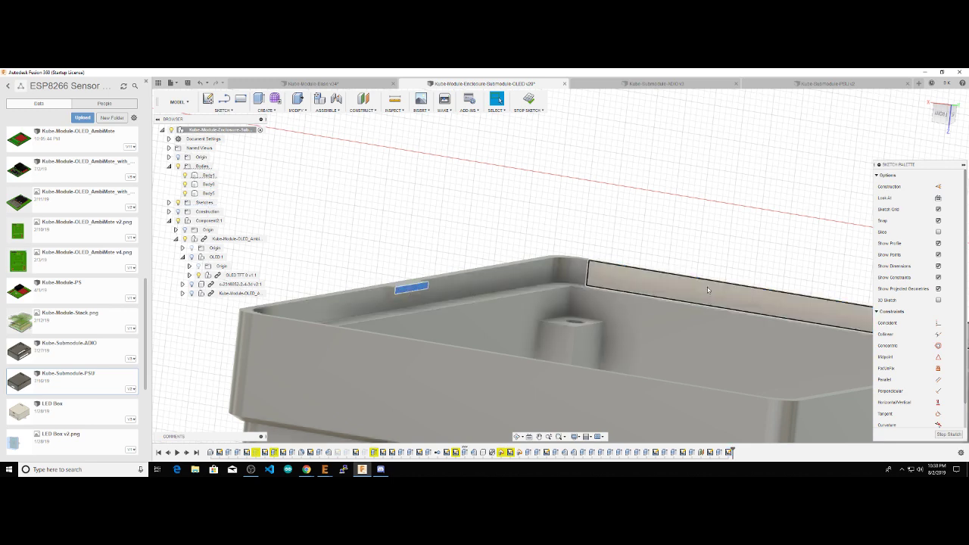
{"action": "left_click", "coordinate": [706, 286]}
Step: Start a two-point rectangle on the inner rim face and set its height to the NotchWidth parameter
{"action": "middle_click_drag", "start_coordinate": [407, 290], "coordinate": [609, 303], "text": "shift"}
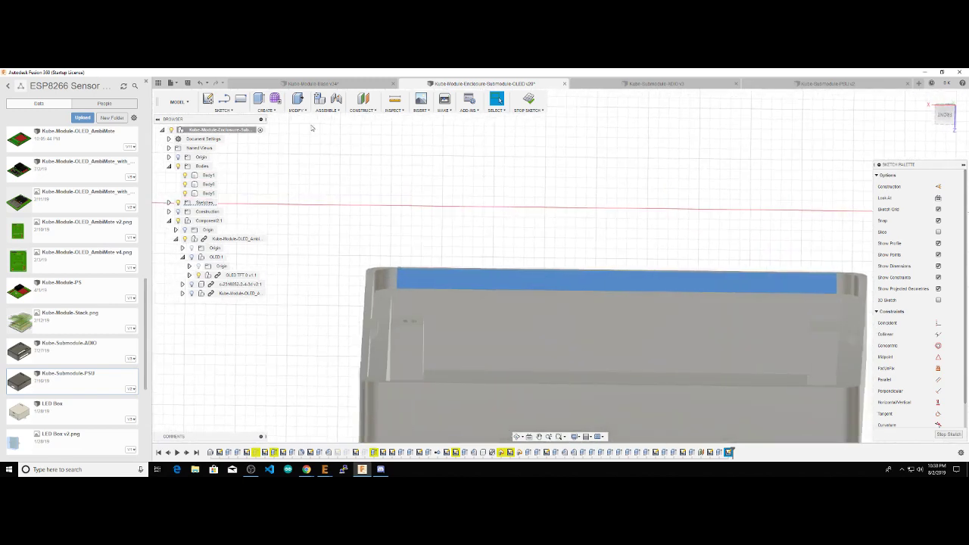
{"action": "key", "text": "r"}
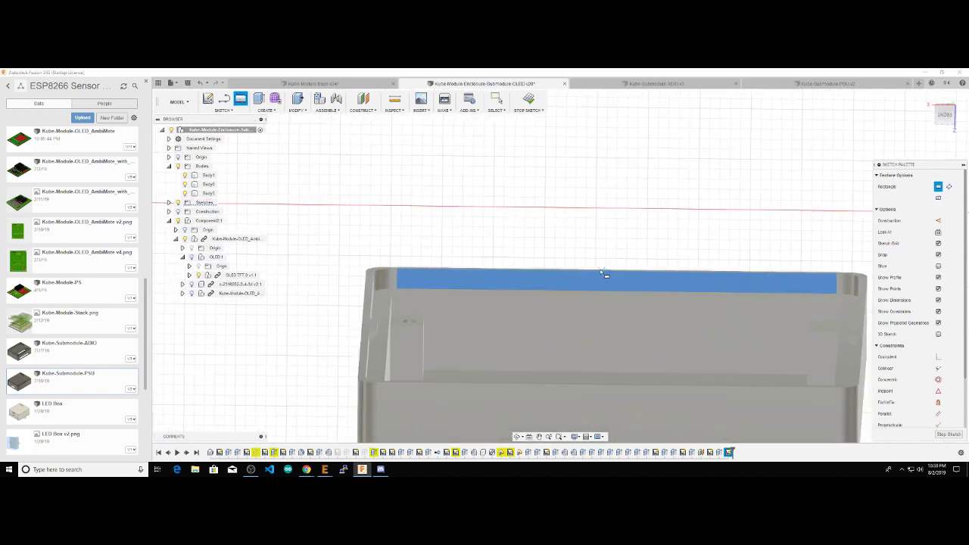
{"action": "scroll", "coordinate": [602, 276], "scroll_direction": "up", "scroll_amount": 4}
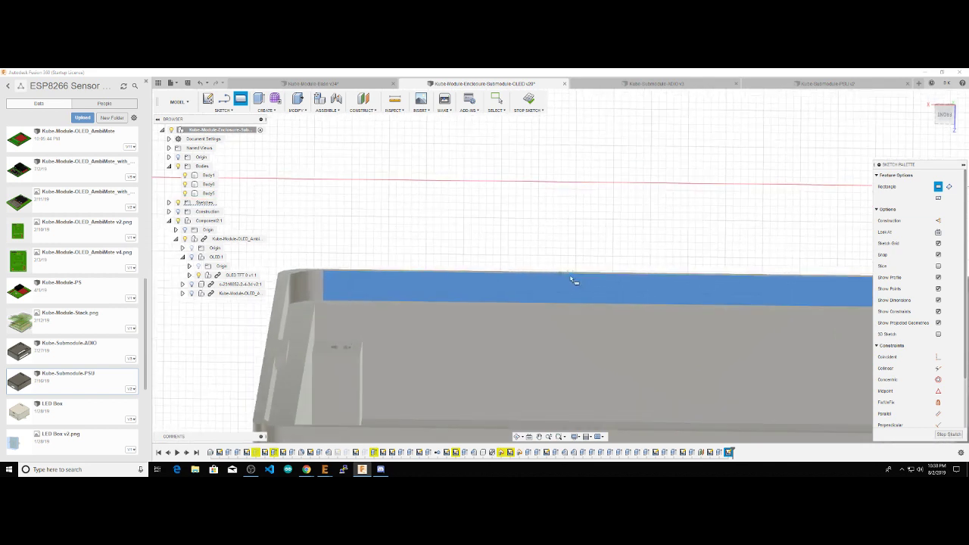
{"action": "left_click", "coordinate": [571, 277]}
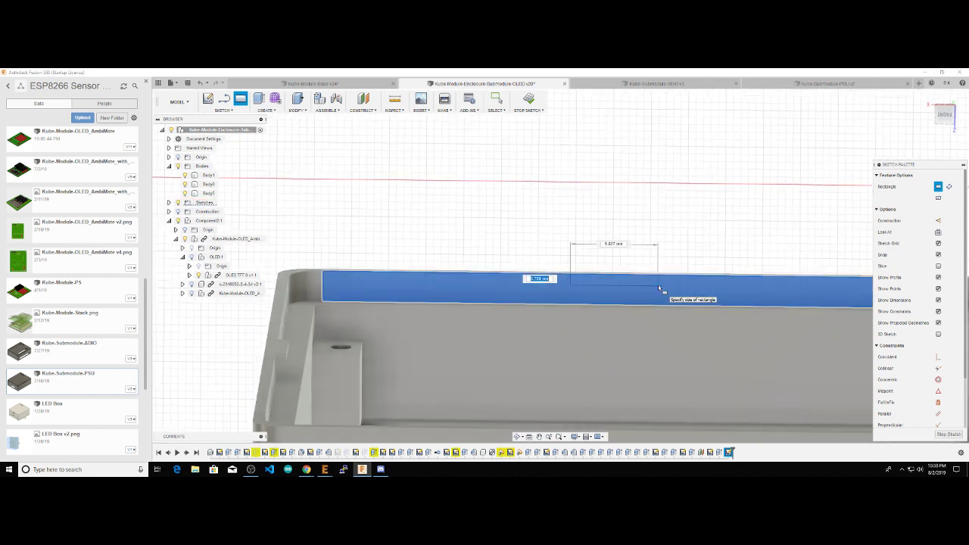
{"action": "type", "text": "1"}
{"action": "key", "text": "Tab"}
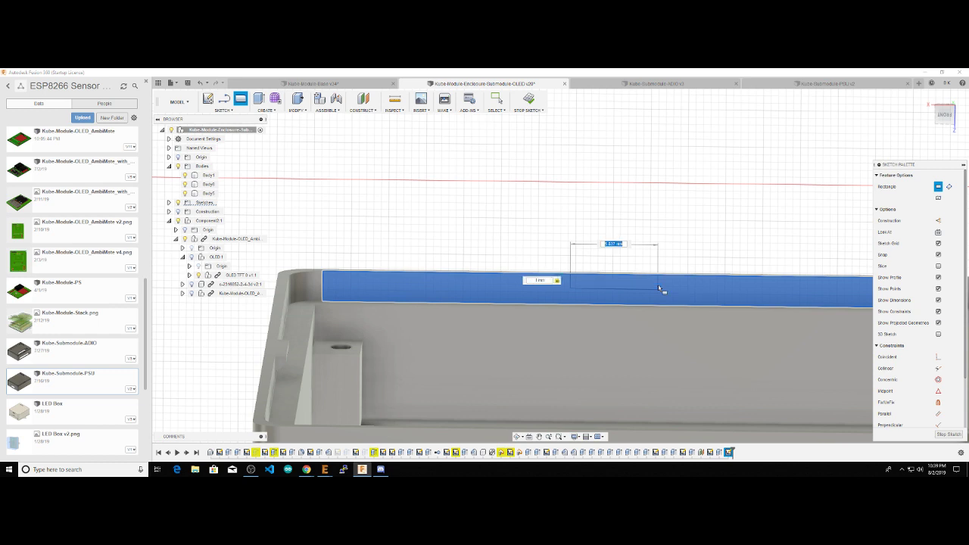
{"action": "key", "text": "Tab"}
{"action": "type", "text": "Notch"}
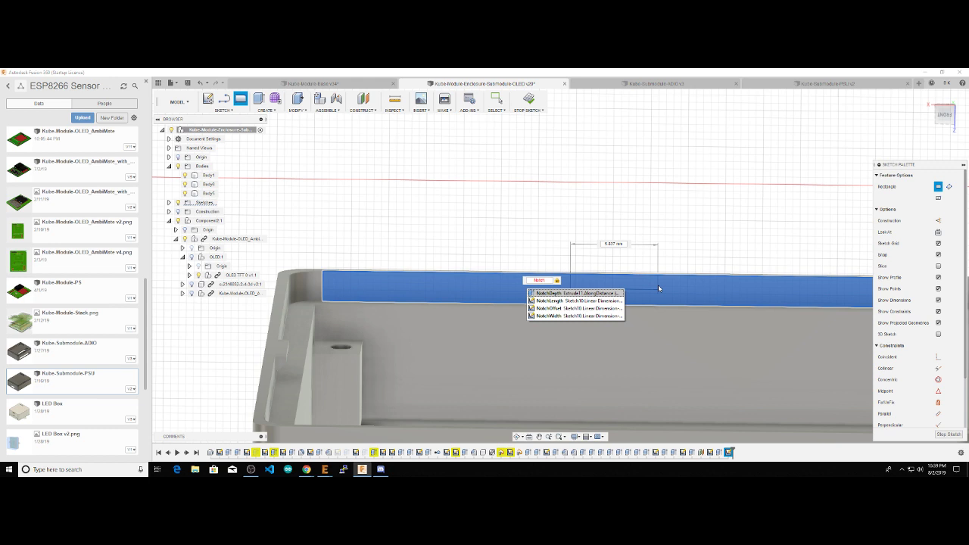
{"action": "type", "text": "Width"}
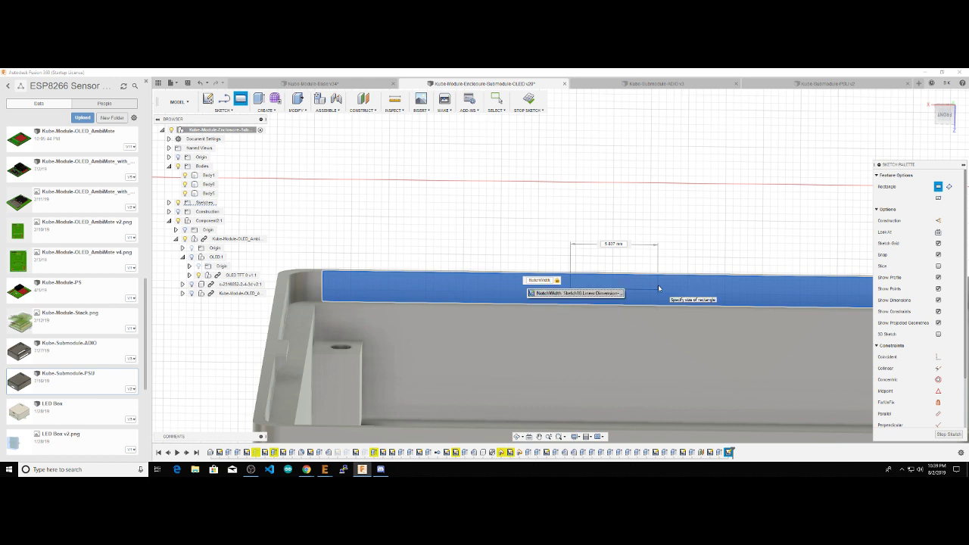
Step: Try to complete the notch rectangle with its length set to the NotchLength parameter
{"action": "key", "text": "Tab"}
{"action": "type", "text": "Notch"}
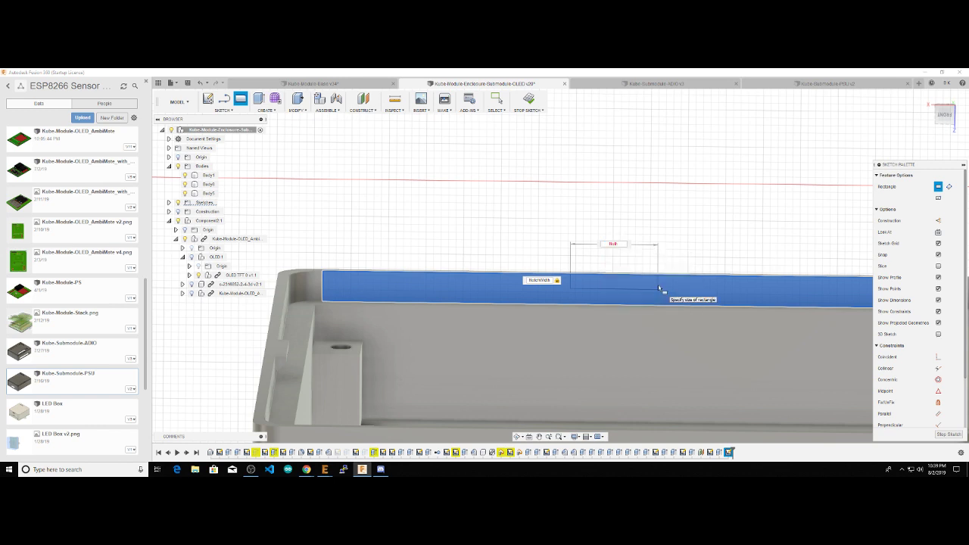
{"action": "type", "text": "Length"}
{"action": "key", "text": "Tab"}
{"action": "key", "text": "Tab"}
{"action": "type", "text": "Notch"}
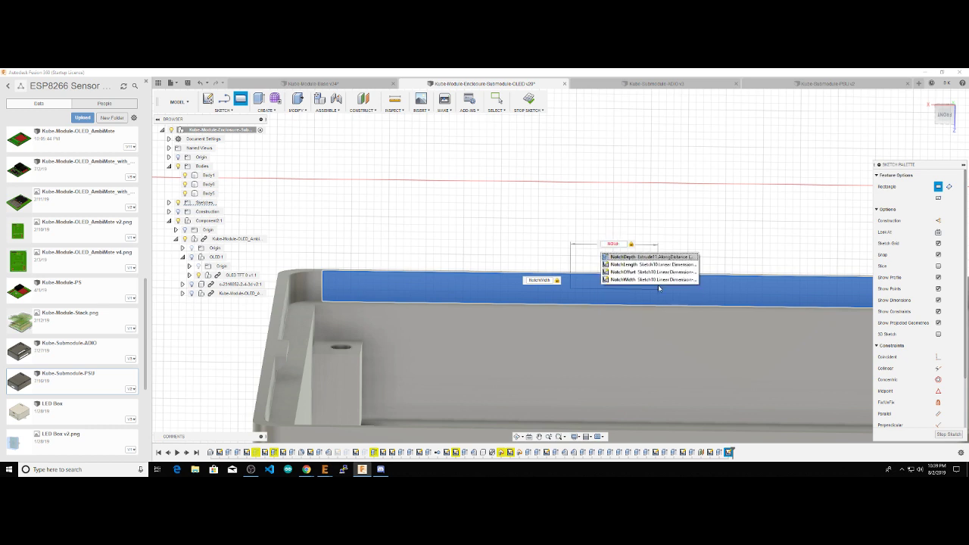
{"action": "key", "text": "Down"}
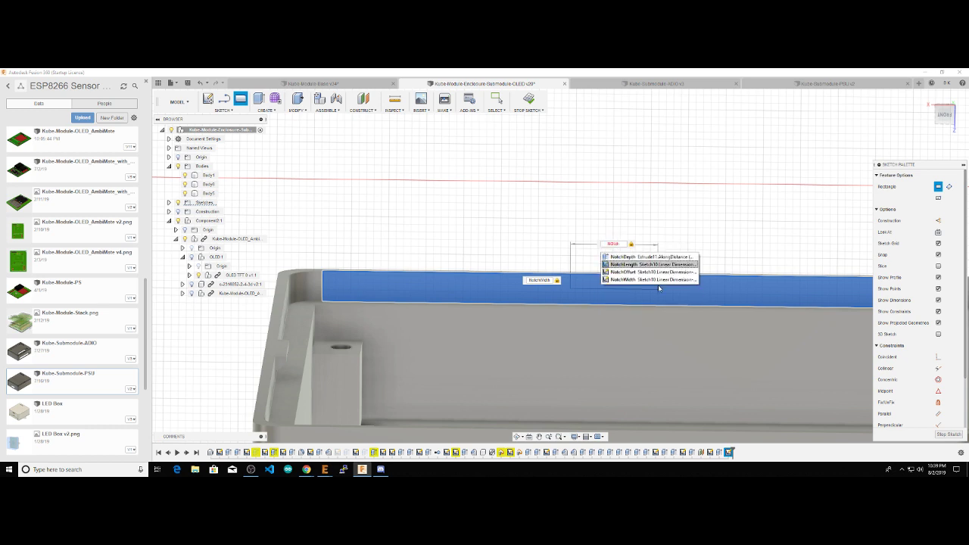
{"action": "key", "text": "Return"}
{"action": "key", "text": "Tab"}
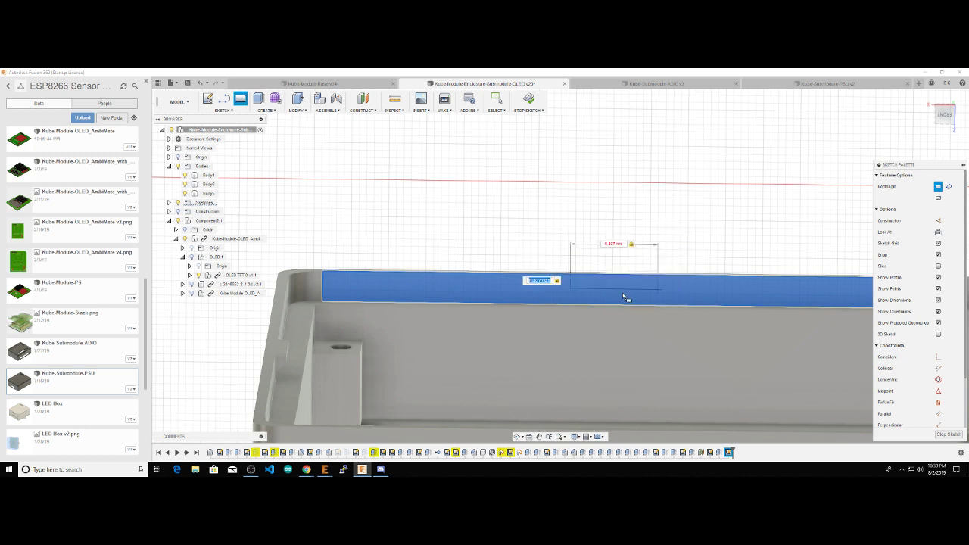
{"action": "type", "text": "Nott"}
{"action": "key", "text": "BackSpace"}
{"action": "type", "text": "chLen"}
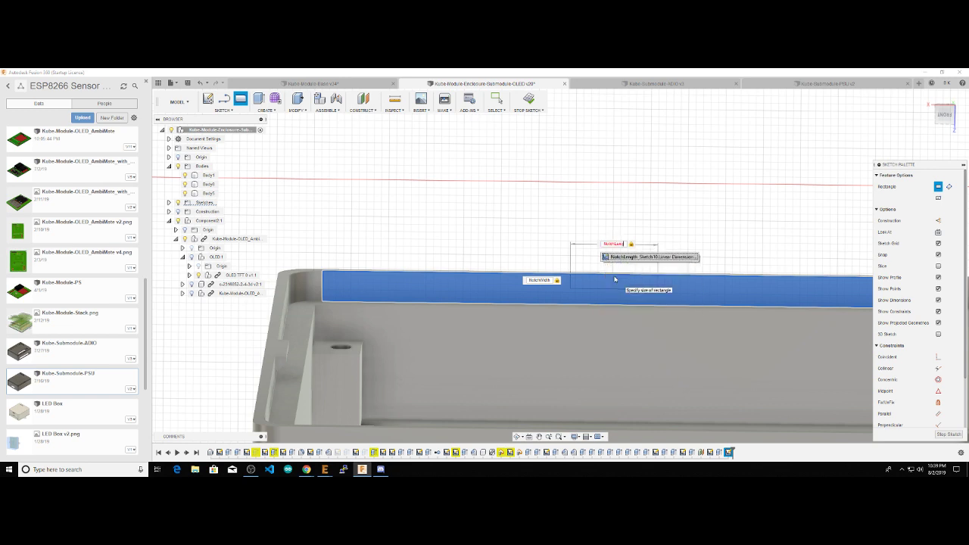
{"action": "key", "text": "Return"}
{"action": "key", "text": "Return"}
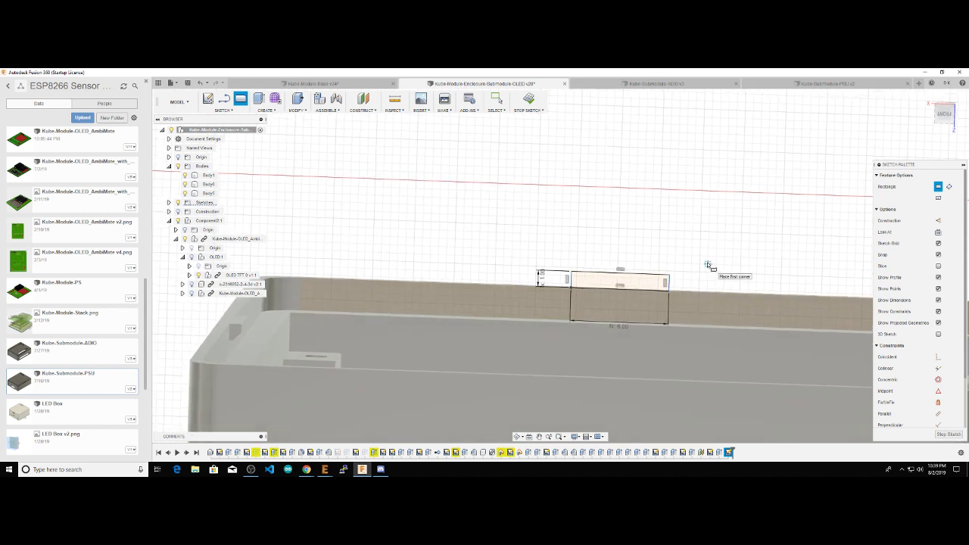
{"action": "key", "text": "Escape"}
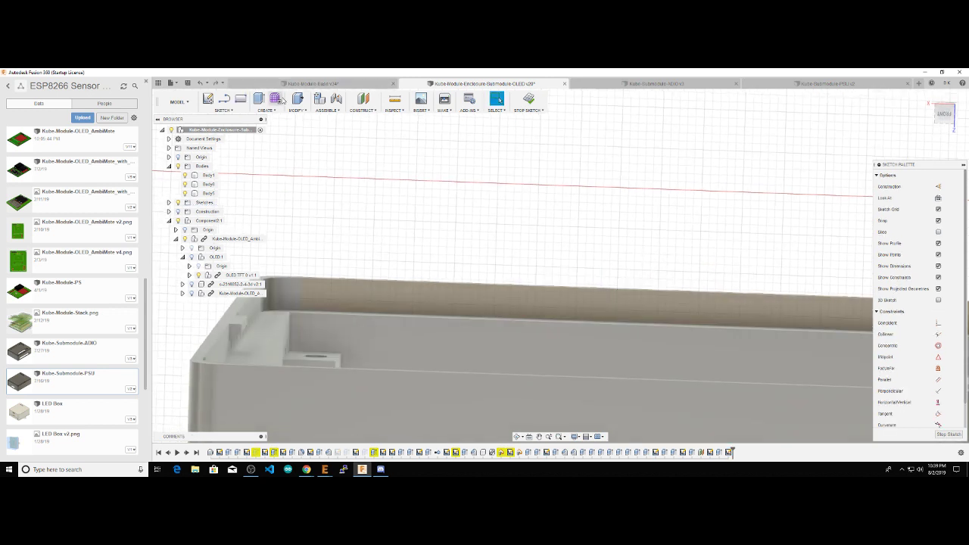
Step: Try to redraw the notch rectangle on the inner rim face, NotchWidth high and NotchLength long
{"action": "left_click", "coordinate": [240, 99]}
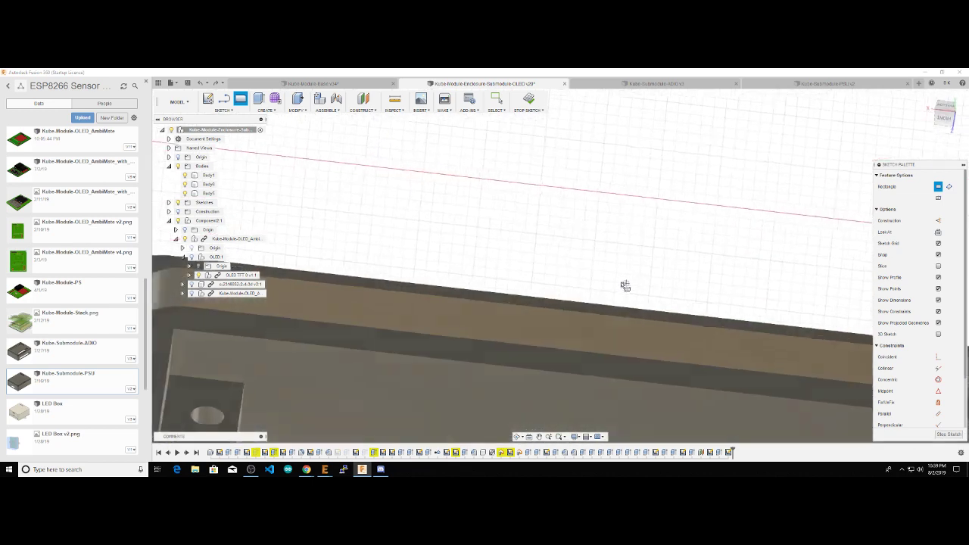
{"action": "left_click", "coordinate": [571, 316]}
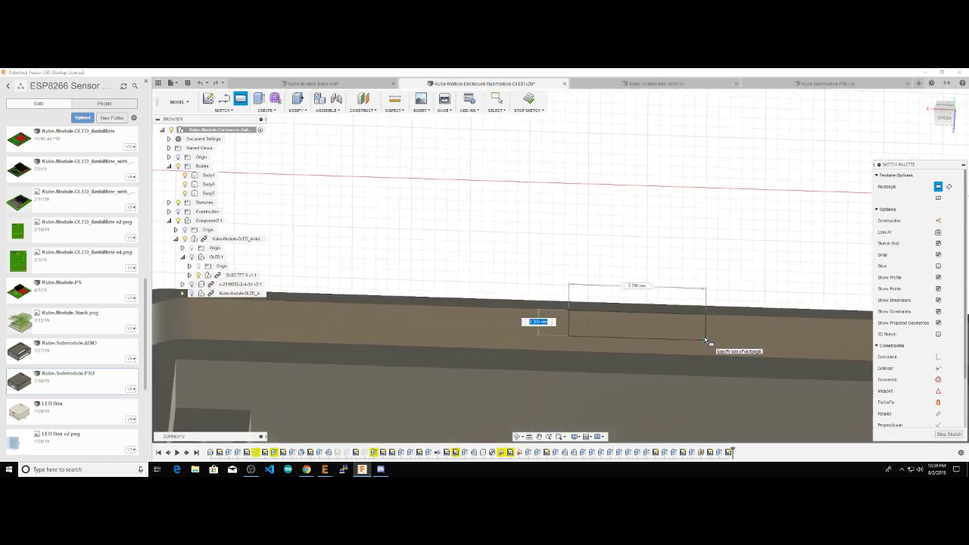
{"action": "type", "text": "Notch"}
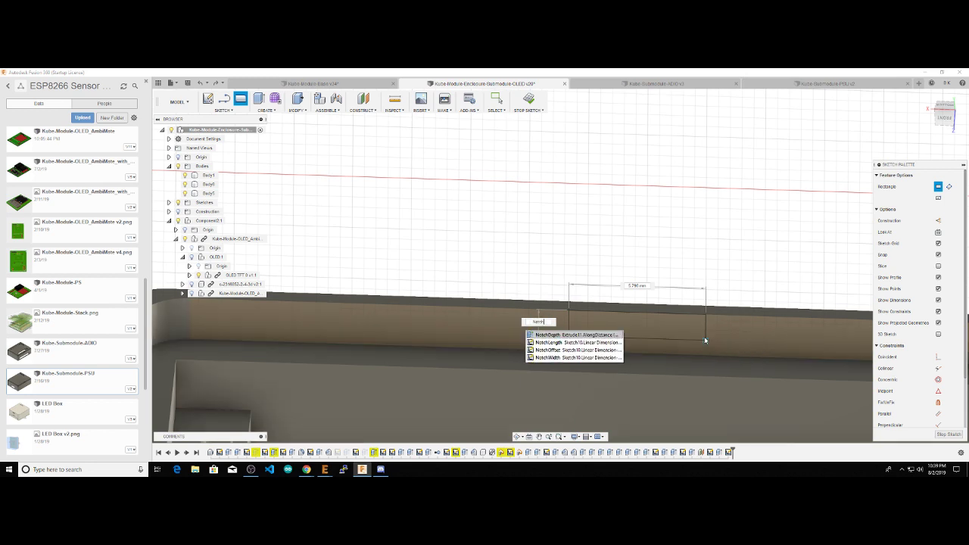
{"action": "key", "text": "Down"}
{"action": "key", "text": "Down"}
{"action": "key", "text": "Down"}
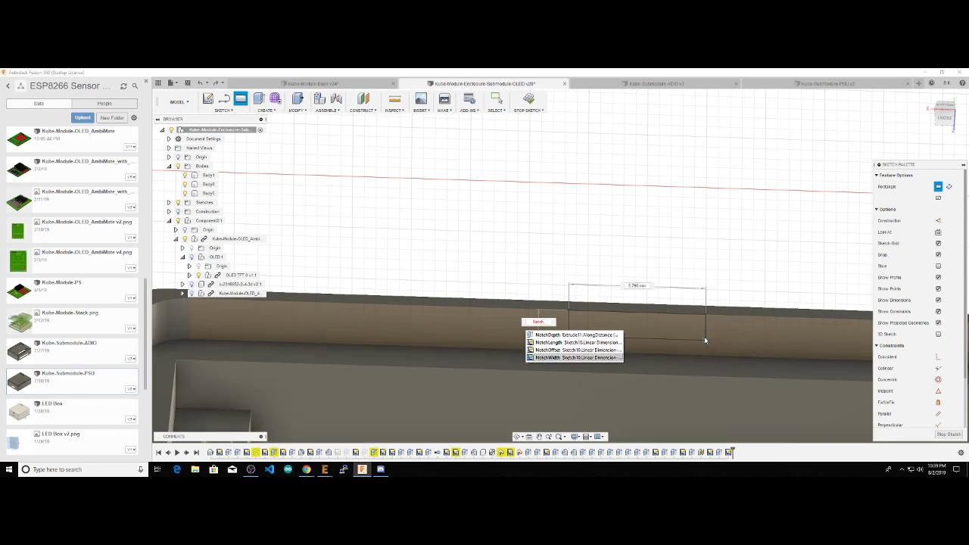
{"action": "left_click", "coordinate": [563, 357]}
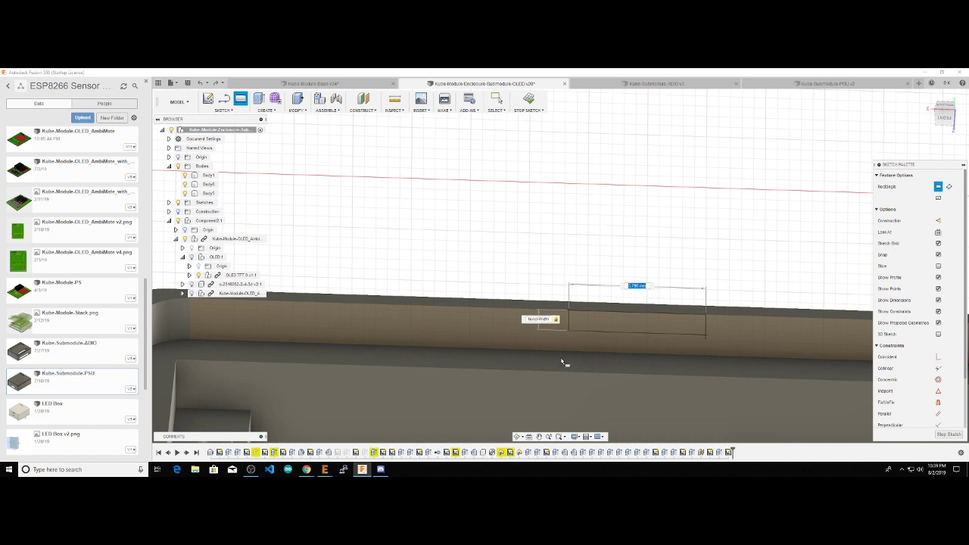
{"action": "type", "text": "NotchLength"}
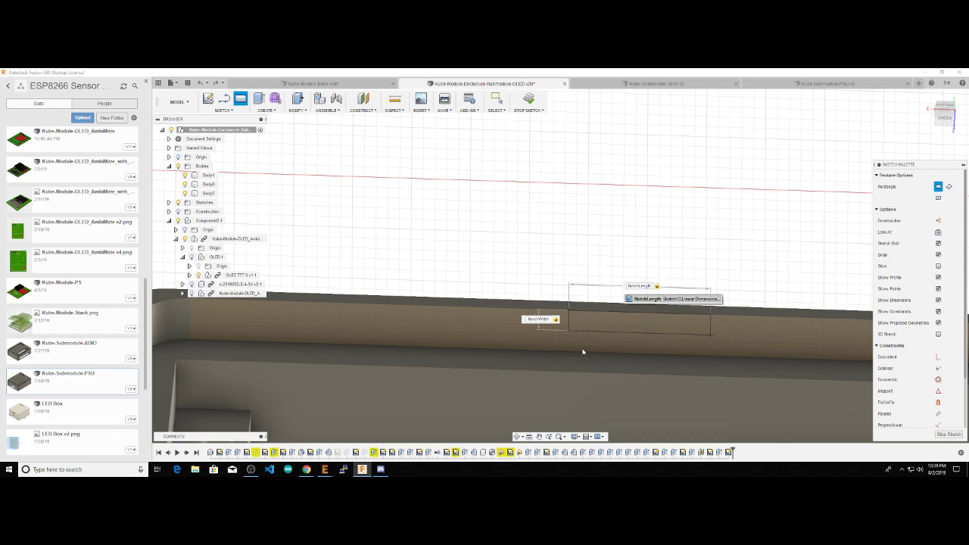
{"action": "left_click", "coordinate": [653, 300]}
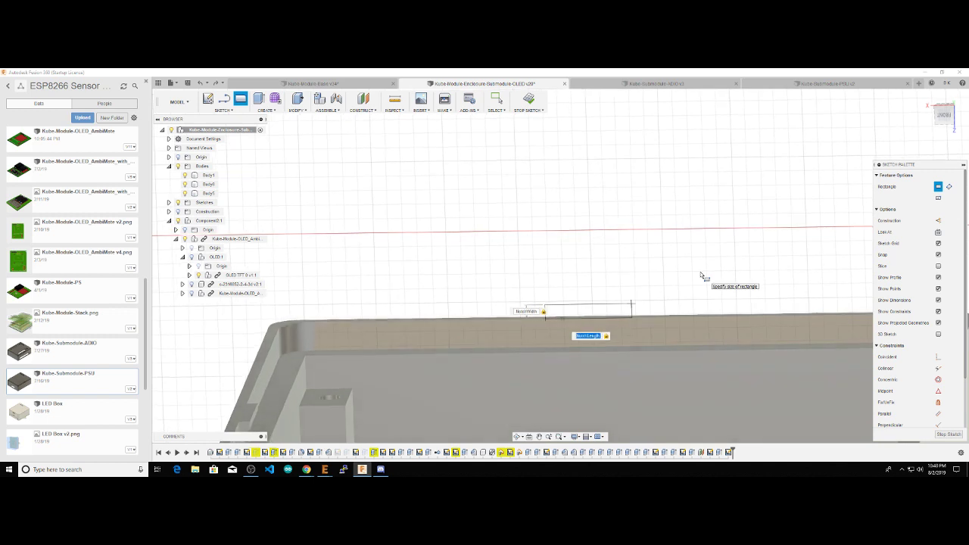
{"action": "key", "text": "Return"}
{"action": "key", "text": "Escape"}
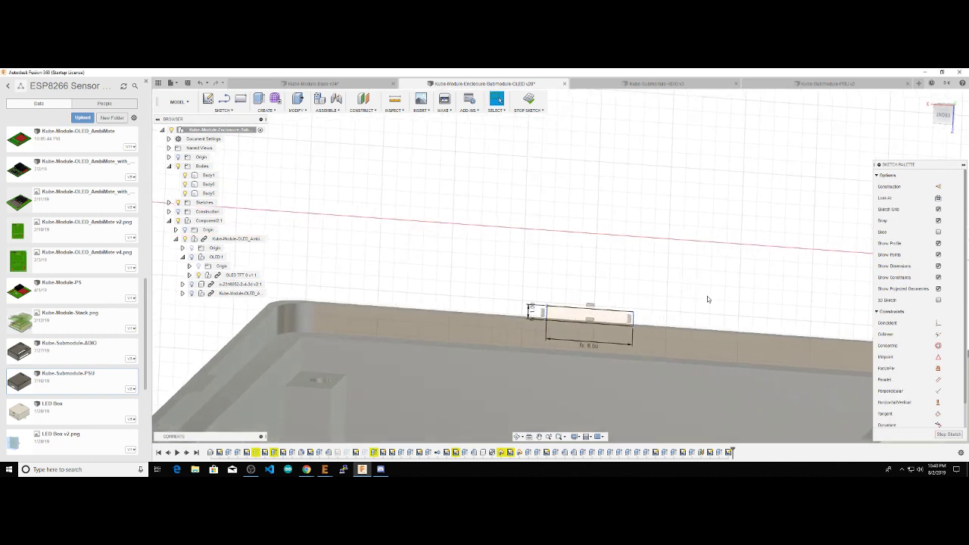
Step: Undo the misplaced notch rectangle and clear its leftovers from the sketch
{"action": "key", "text": "ctrl+z"}
{"action": "left_click", "coordinate": [538, 330]}
{"action": "key", "text": "Delete"}
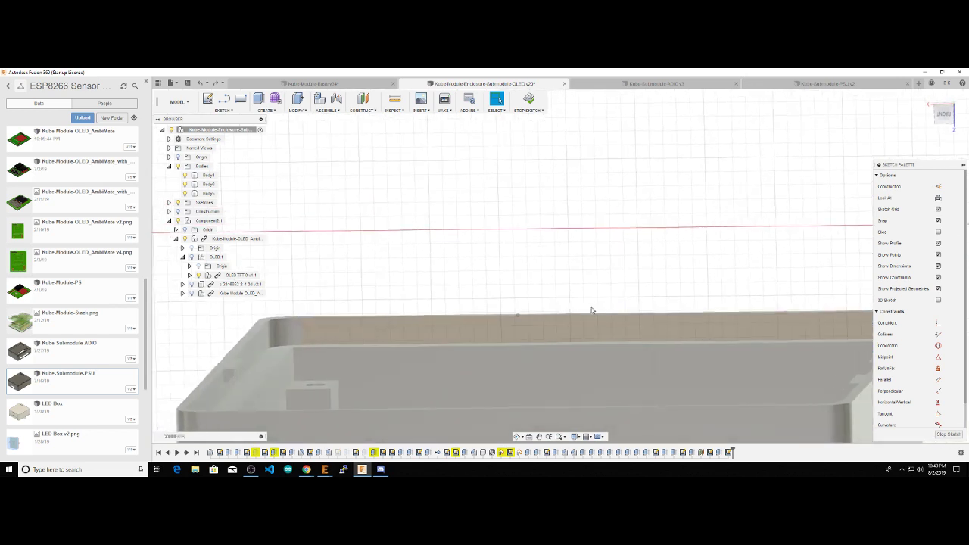
Step: Start a two-point rectangle from the upper edge of the inner rim face and set its height to NotchWidth
{"action": "middle_click_drag", "start_coordinate": [426, 235], "coordinate": [318, 136], "text": "shift"}
{"action": "left_click", "coordinate": [240, 99]}
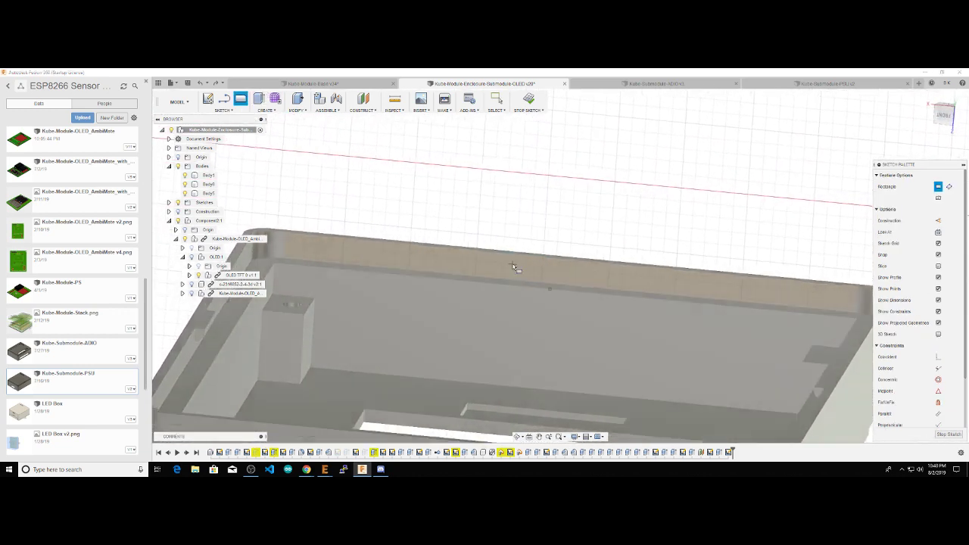
{"action": "left_click", "coordinate": [510, 260]}
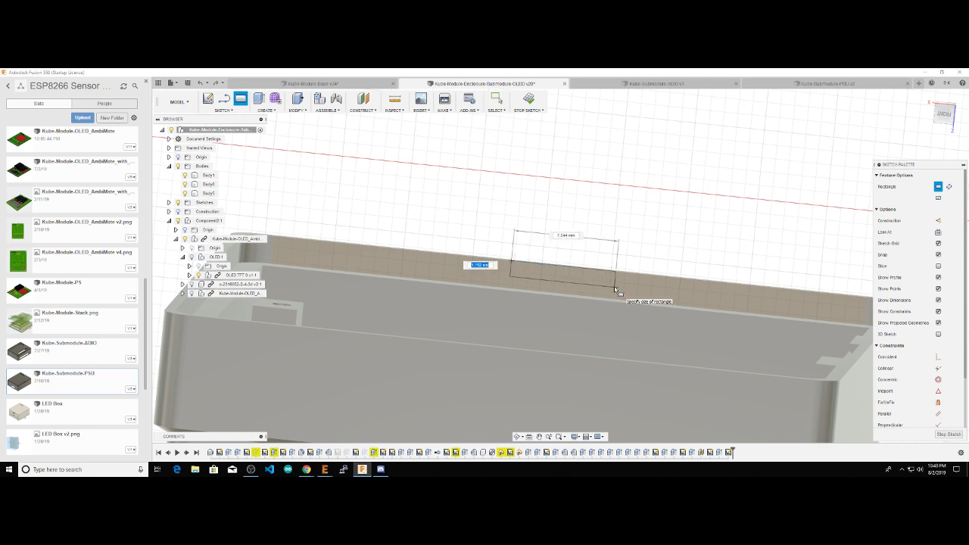
{"action": "type", "text": "Notch"}
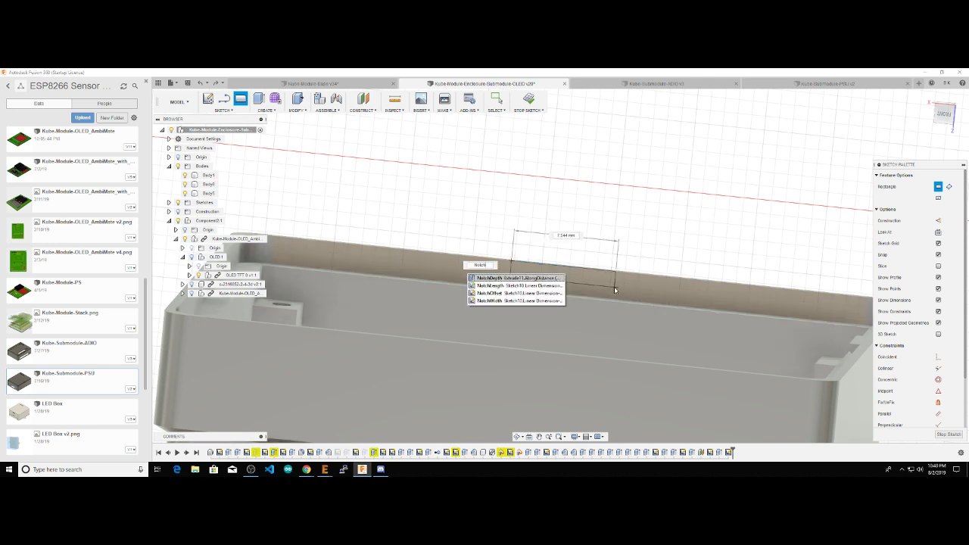
{"action": "key", "text": "Down"}
{"action": "key", "text": "Down"}
{"action": "key", "text": "Down"}
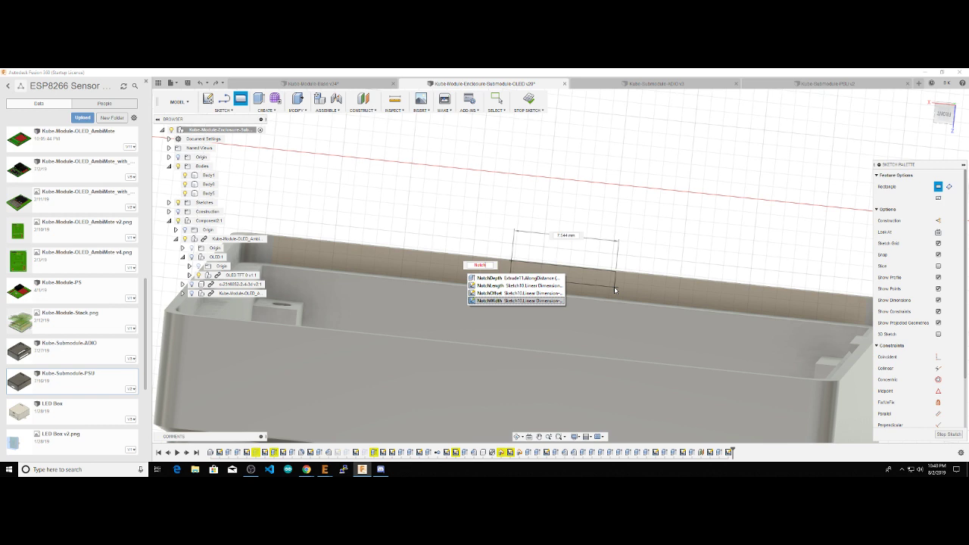
{"action": "left_click", "coordinate": [553, 300]}
{"action": "key", "text": "Tab"}
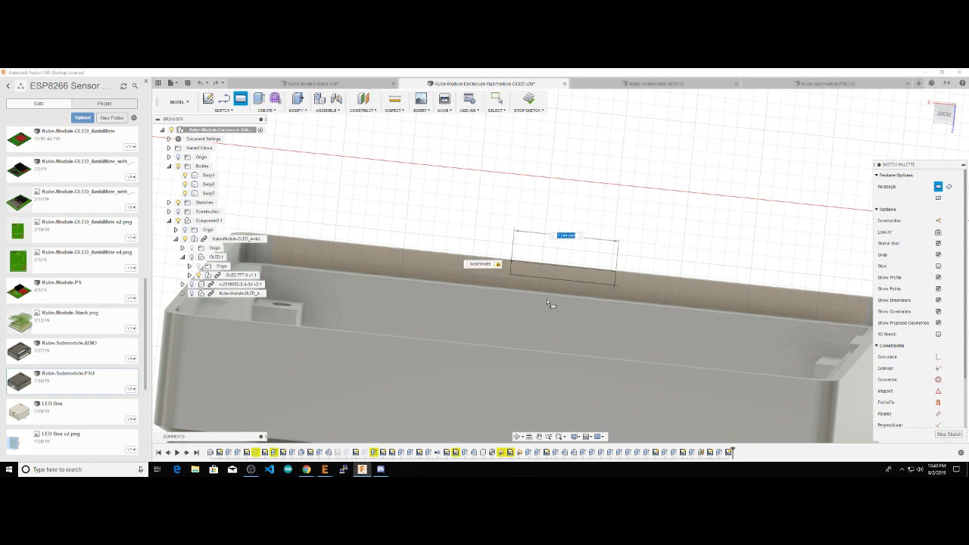
Step: Set the rectangle's length to NotchLength and finish it inside the rim face
{"action": "type", "text": "Notch"}
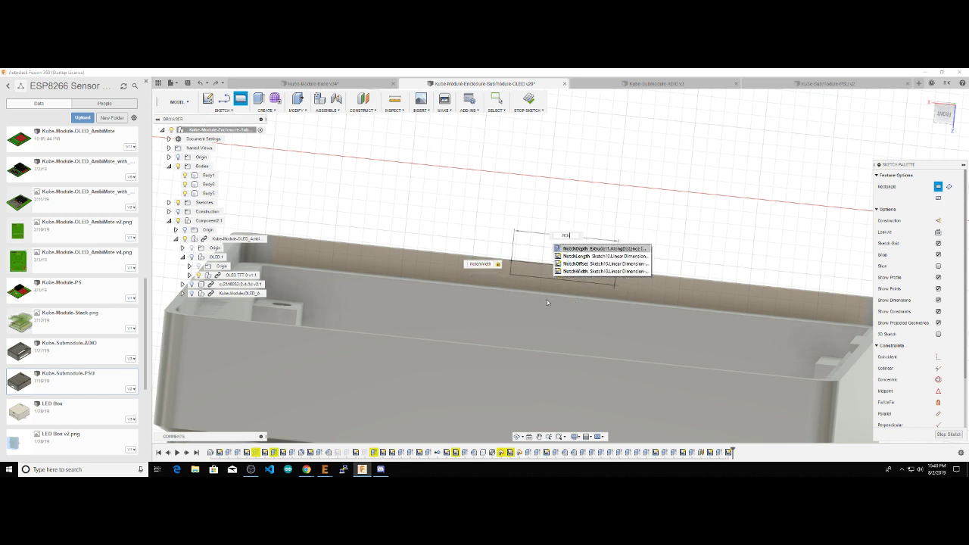
{"action": "key", "text": "BackSpace"}
{"action": "key", "text": "BackSpace"}
{"action": "type", "text": "otchLength"}
{"action": "key", "text": "Return"}
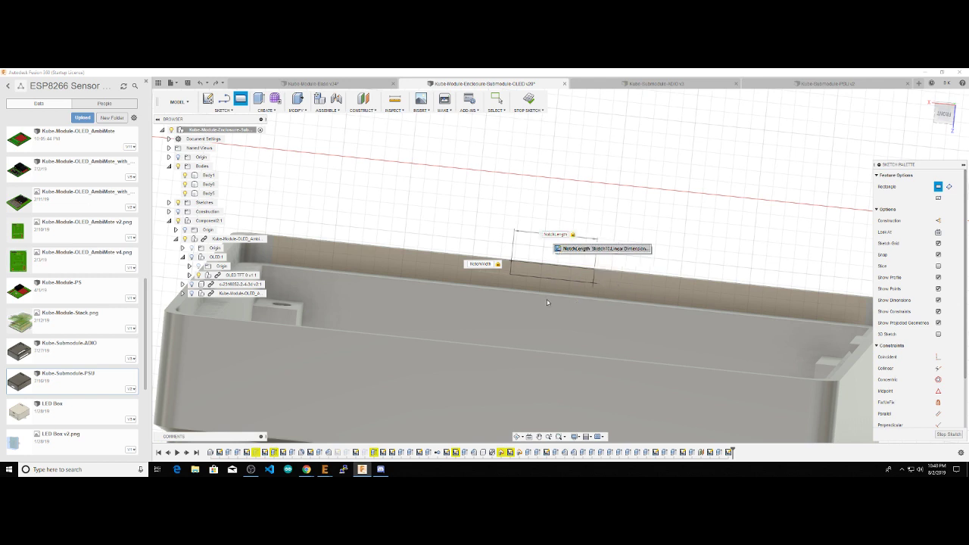
{"action": "left_click", "coordinate": [587, 251]}
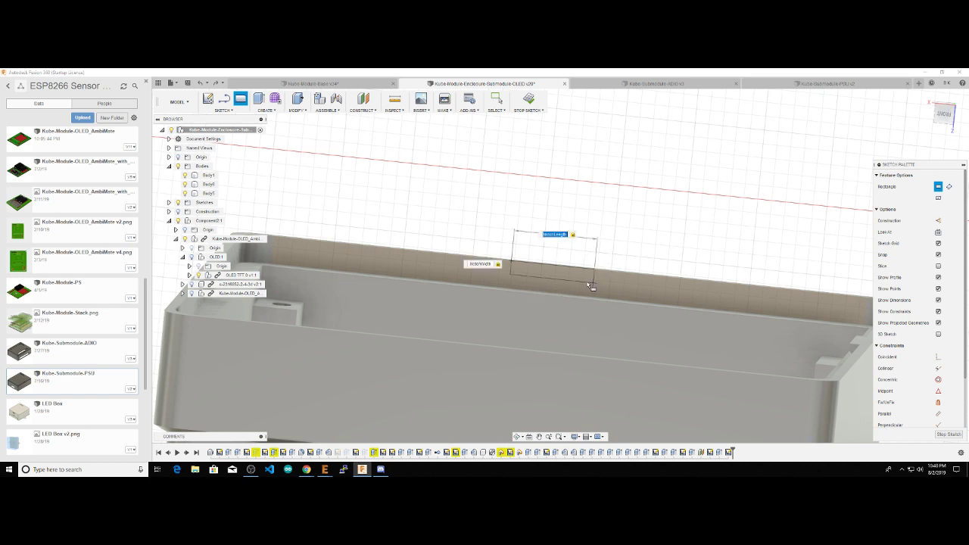
{"action": "key", "text": "Return"}
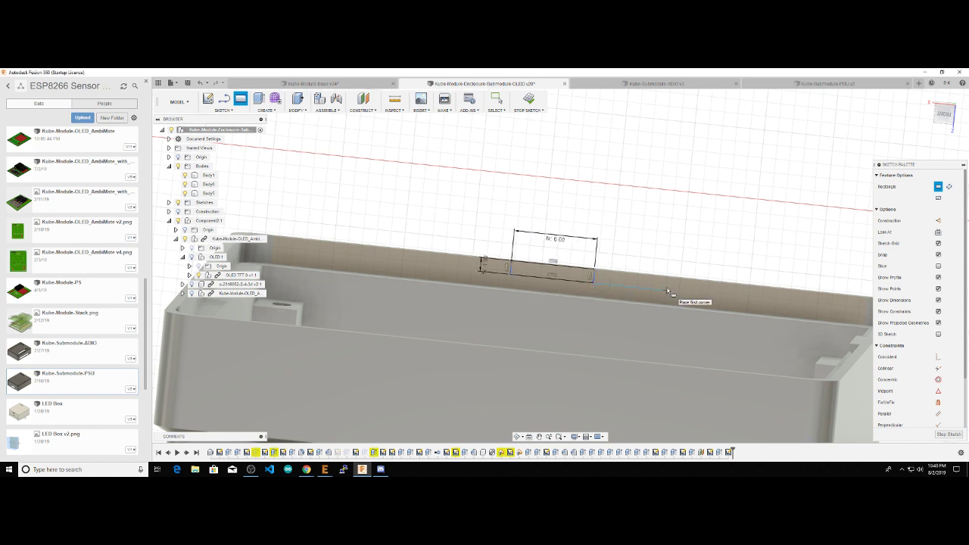
{"action": "key", "text": "Escape"}
Step: Make the rectangle's upper corner coincident with the rim face's top edge and add a driven dimension across that edge's full length
{"action": "mouse_move", "coordinate": [638, 243]}
{"action": "middle_mouse_down", "text": "shift"}
{"action": "mouse_move", "coordinate": [672, 251]}
{"action": "mouse_move", "coordinate": [356, 250]}
{"action": "mouse_move", "coordinate": [528, 294]}
{"action": "middle_mouse_up", "text": "shift"}
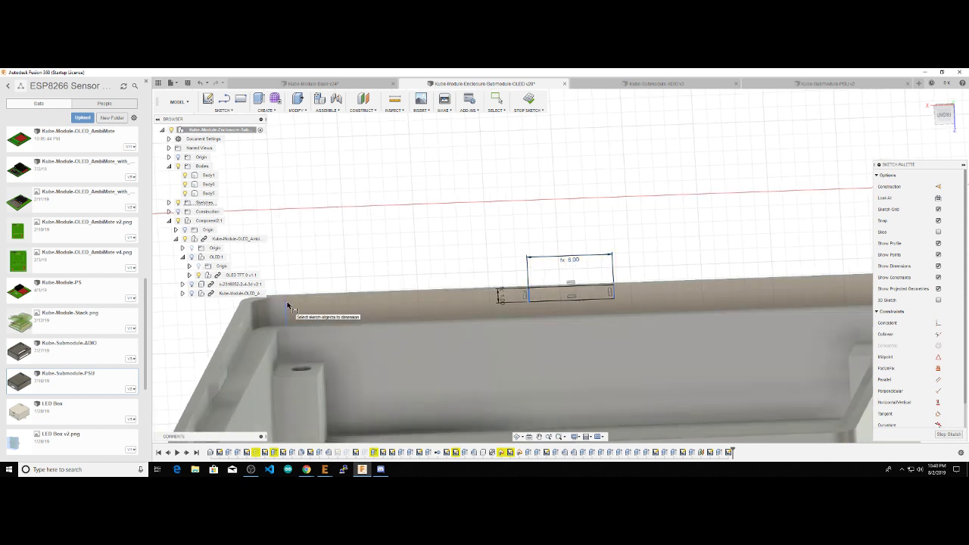
{"action": "key", "text": "Escape"}
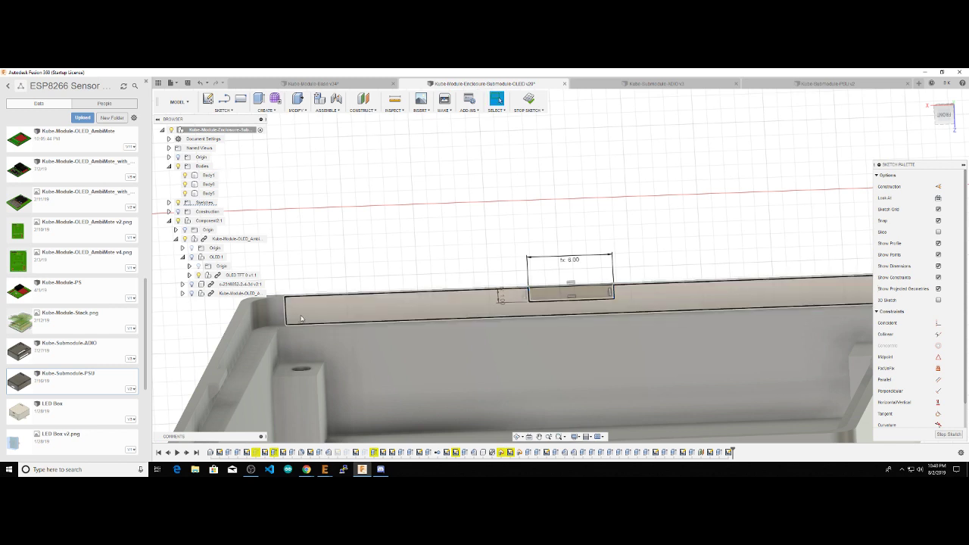
{"action": "left_click", "coordinate": [475, 291]}
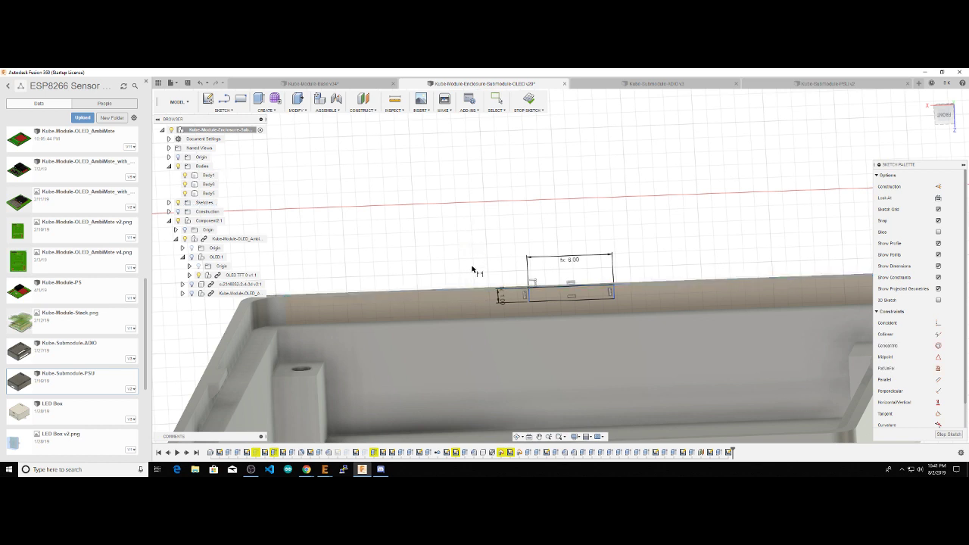
{"action": "left_click", "coordinate": [473, 292]}
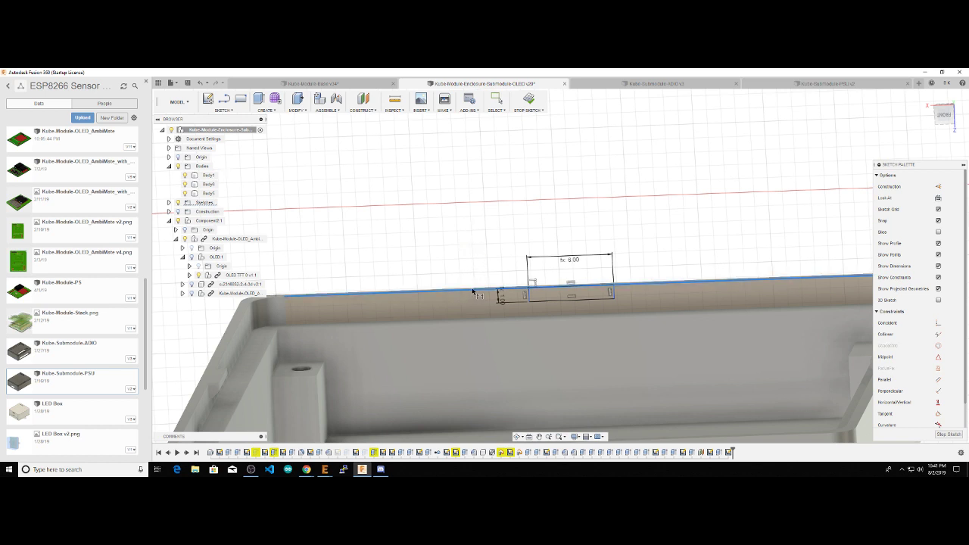
{"action": "left_click", "coordinate": [559, 218]}
{"action": "left_click", "coordinate": [509, 277]}
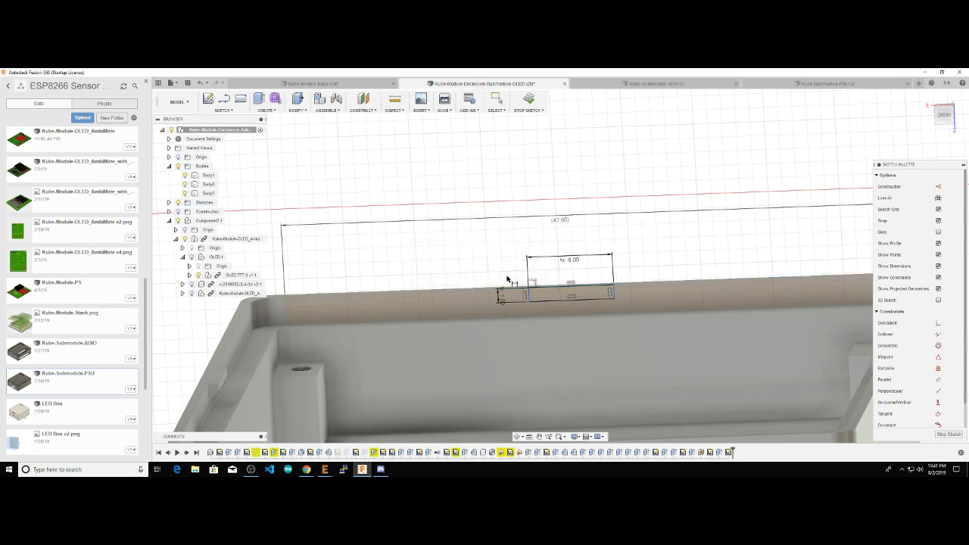
Step: Dimension the notch rectangle's corner from the rim face's end as (42.85 - d62) / 2 to centre it, then finish the sketch
{"action": "mouse_move", "coordinate": [454, 298]}
{"action": "middle_mouse_down", "text": "shift"}
{"action": "mouse_move", "coordinate": [534, 311]}
{"action": "mouse_move", "coordinate": [564, 302]}
{"action": "mouse_move", "coordinate": [559, 288]}
{"action": "mouse_move", "coordinate": [530, 303]}
{"action": "middle_mouse_up", "text": "shift"}
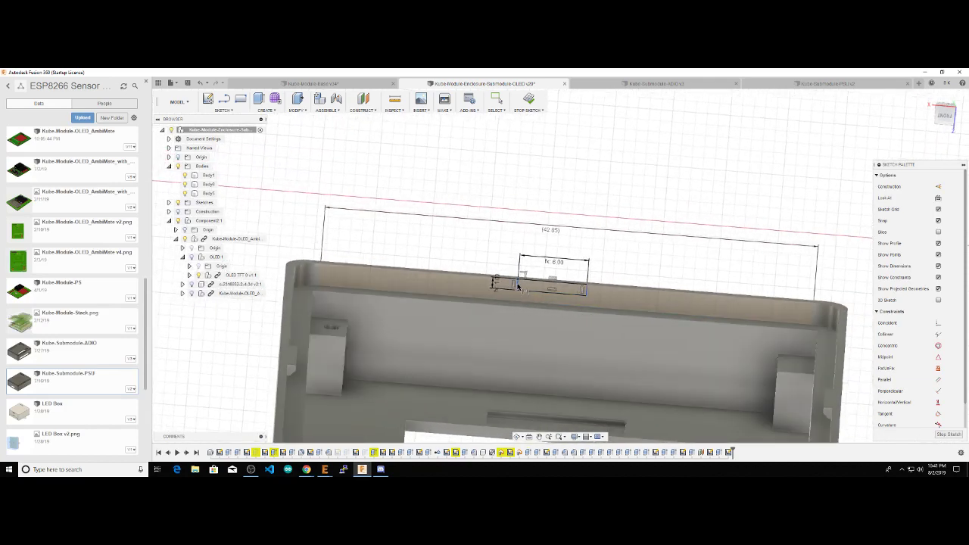
{"action": "left_click", "coordinate": [322, 272]}
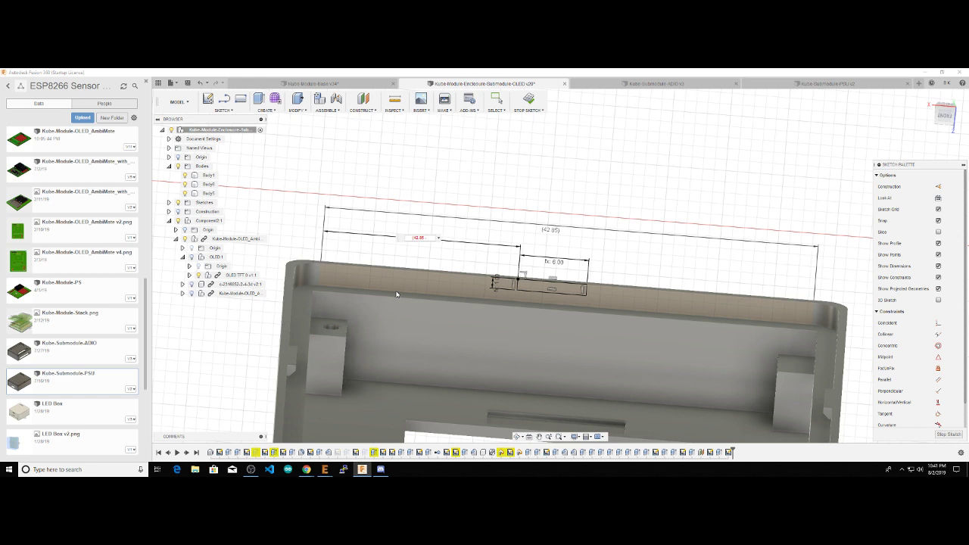
{"action": "type", "text": "- d"}
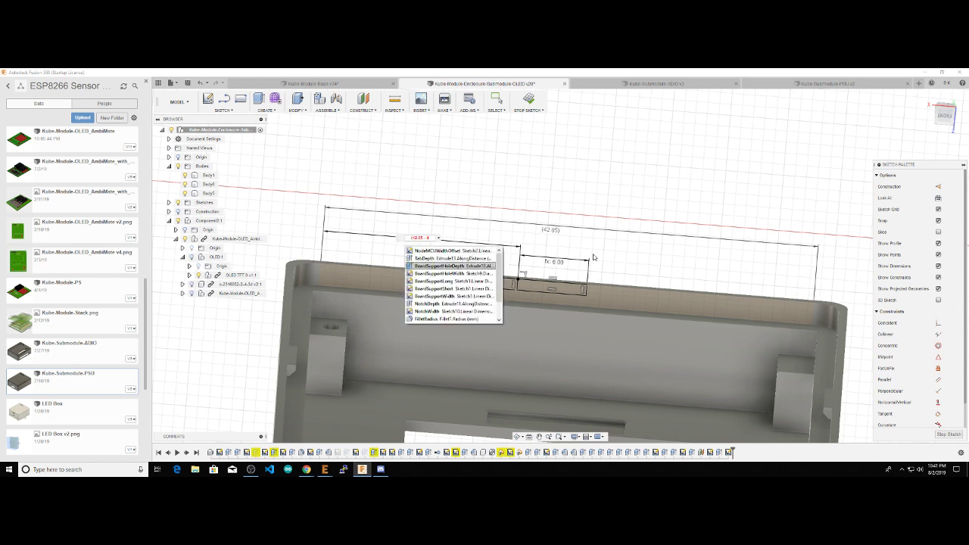
{"action": "key", "text": "Escape"}
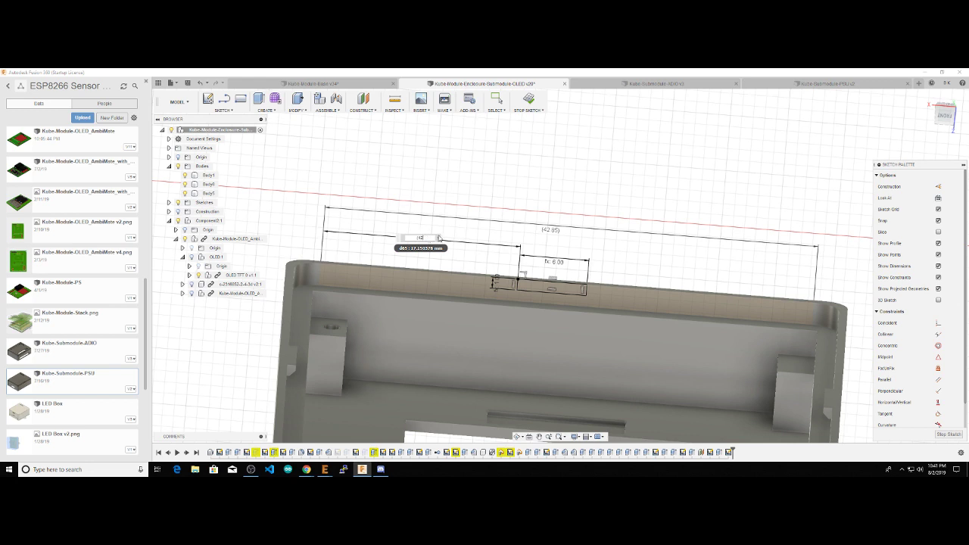
{"action": "type", "text": "- d62) / 2"}
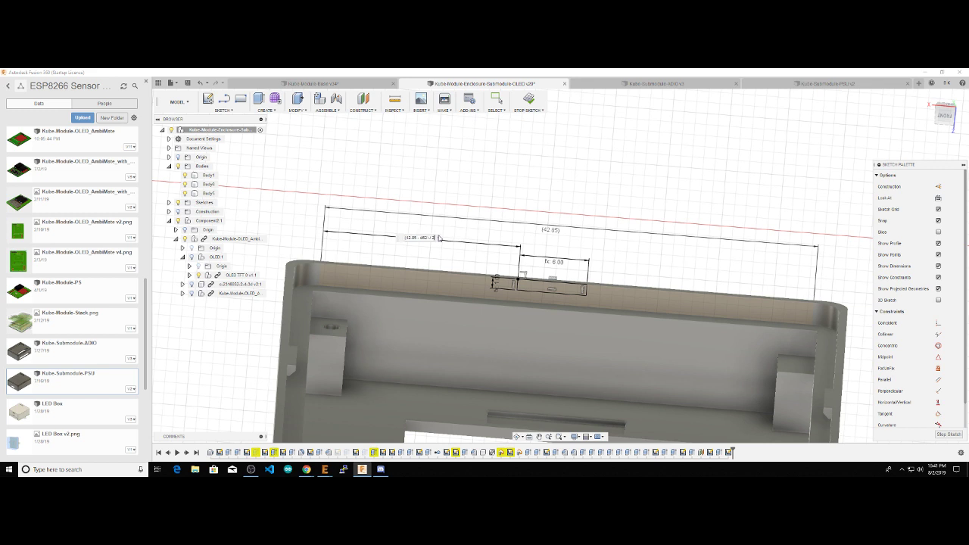
{"action": "key", "text": "Return"}
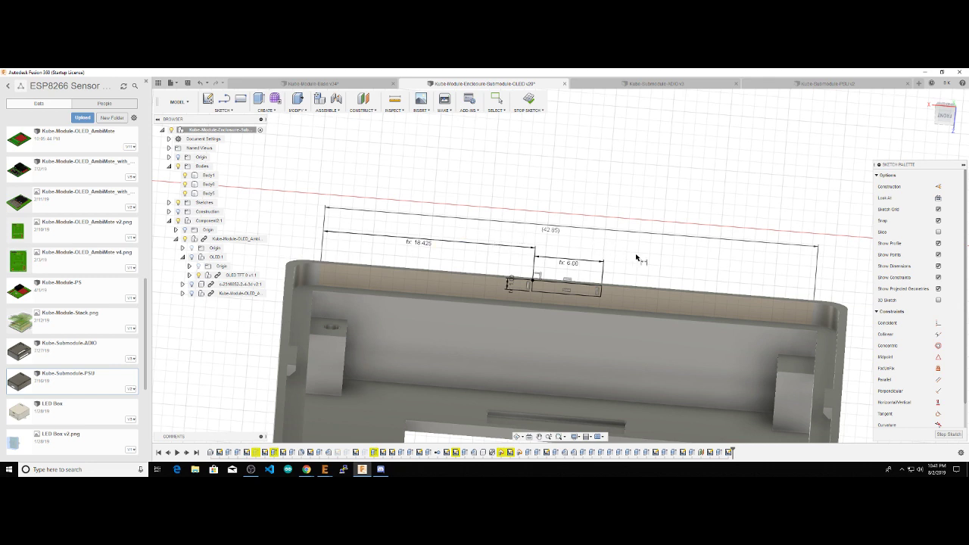
{"action": "scroll", "coordinate": [636, 259], "scroll_direction": "down", "scroll_amount": 2}
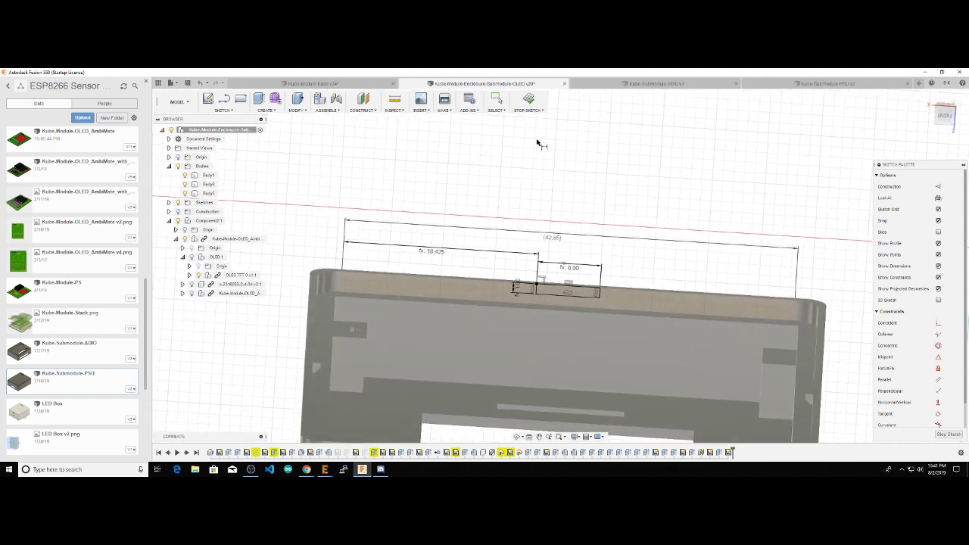
{"action": "left_click", "coordinate": [529, 100]}
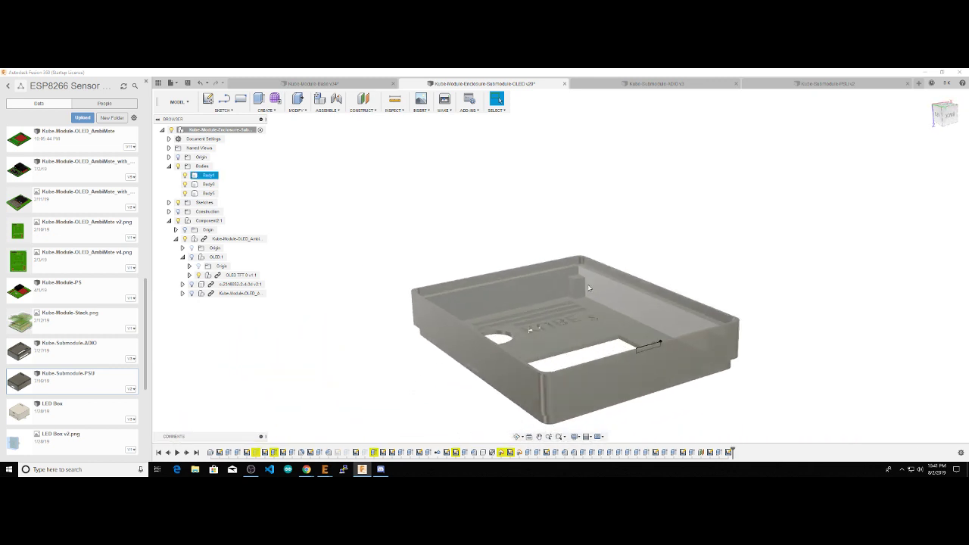
Step: Start a new sketch on the inner rim face at the enclosure's opposite end
{"action": "left_click", "coordinate": [554, 273]}
{"action": "middle_click_drag", "start_coordinate": [554, 273], "coordinate": [607, 262], "text": "shift"}
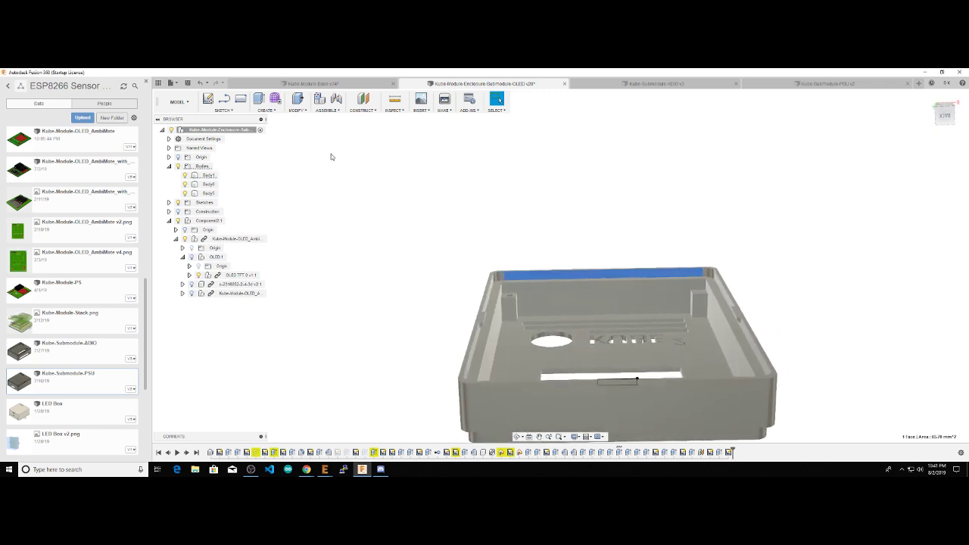
{"action": "left_click", "coordinate": [207, 99]}
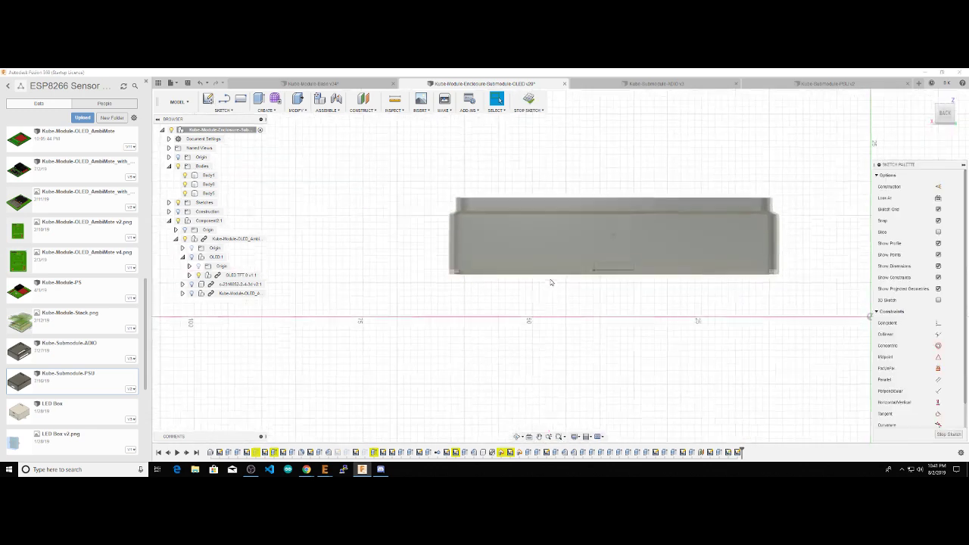
{"action": "mouse_move", "coordinate": [552, 281]}
{"action": "middle_mouse_down", "text": "shift"}
{"action": "mouse_move", "coordinate": [576, 279]}
{"action": "mouse_move", "coordinate": [457, 254]}
{"action": "mouse_move", "coordinate": [424, 227]}
{"action": "middle_mouse_up", "text": "shift"}
Step: Project the edges of the first notch rectangle into the new sketch
{"action": "key", "text": "p"}
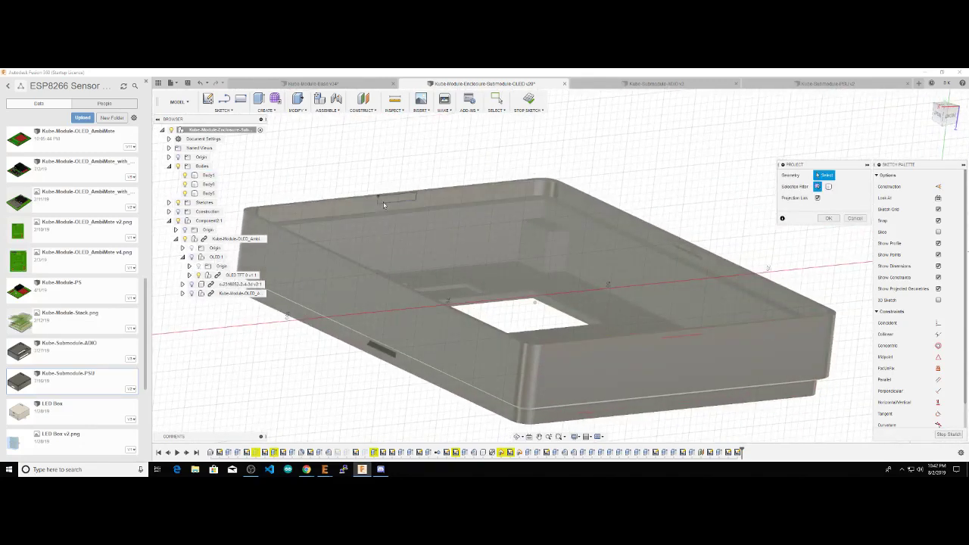
{"action": "scroll", "coordinate": [380, 180], "scroll_direction": "up", "scroll_amount": 5}
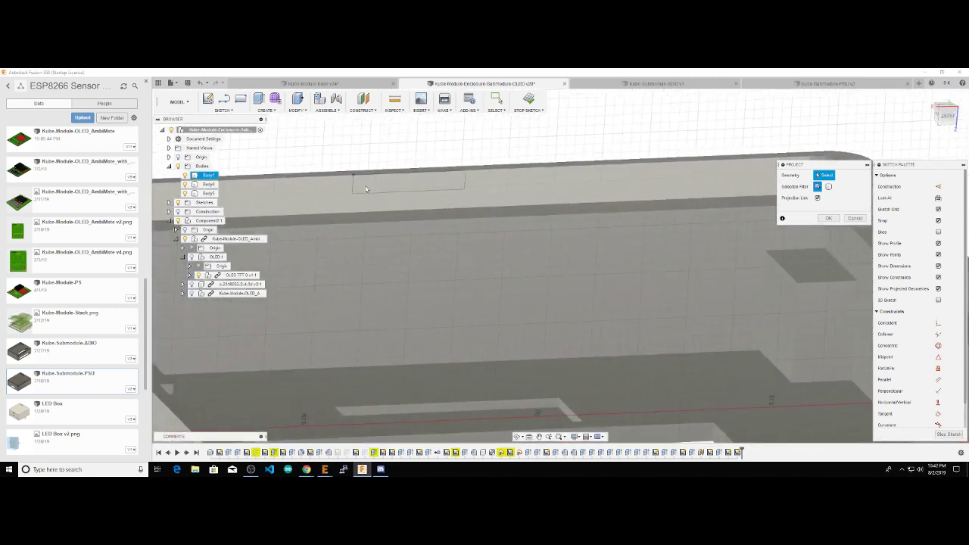
{"action": "left_click", "coordinate": [352, 183]}
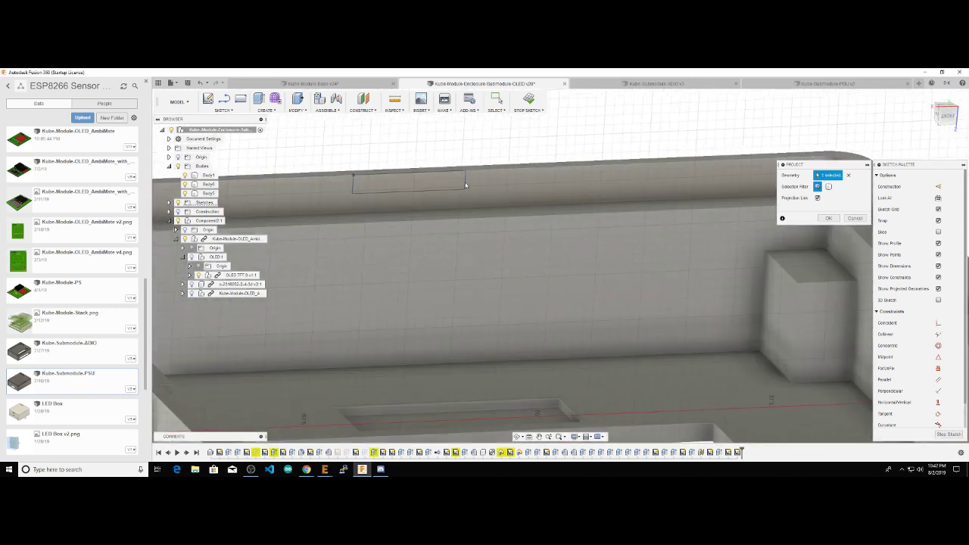
{"action": "left_click", "coordinate": [434, 171]}
{"action": "left_click", "coordinate": [465, 181]}
{"action": "middle_click_drag", "start_coordinate": [465, 183], "coordinate": [515, 310], "text": "shift"}
{"action": "left_click", "coordinate": [829, 220]}
Step: Trace a two-point rectangle over the projected outline and finish the sketch
{"action": "scroll", "coordinate": [420, 324], "scroll_direction": "up", "scroll_amount": 3}
{"action": "middle_click_drag", "start_coordinate": [419, 325], "coordinate": [523, 327]}
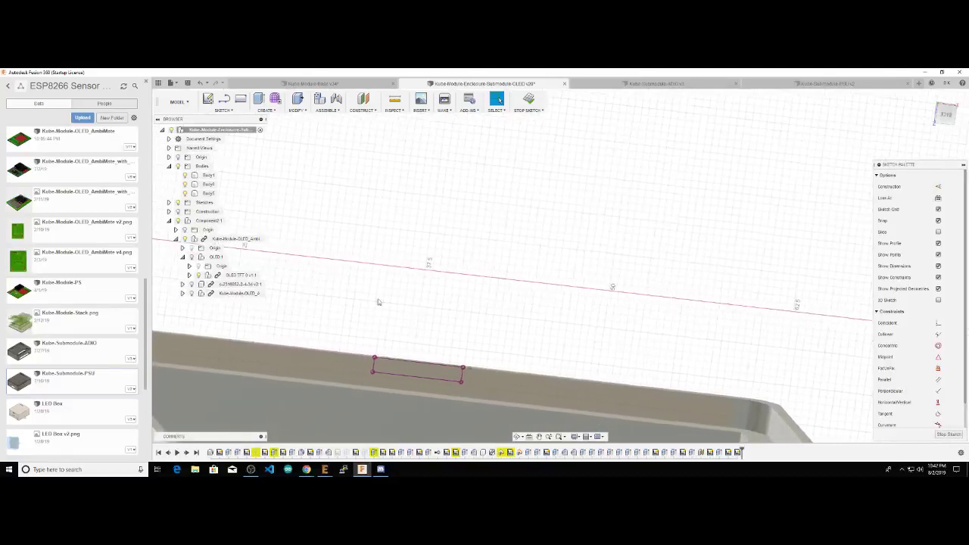
{"action": "left_click", "coordinate": [241, 101]}
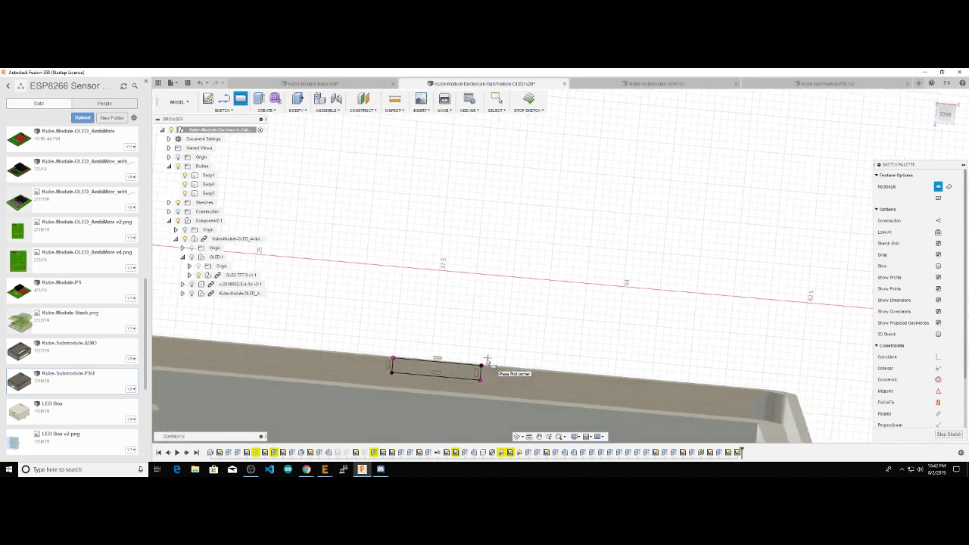
{"action": "left_click", "coordinate": [529, 100]}
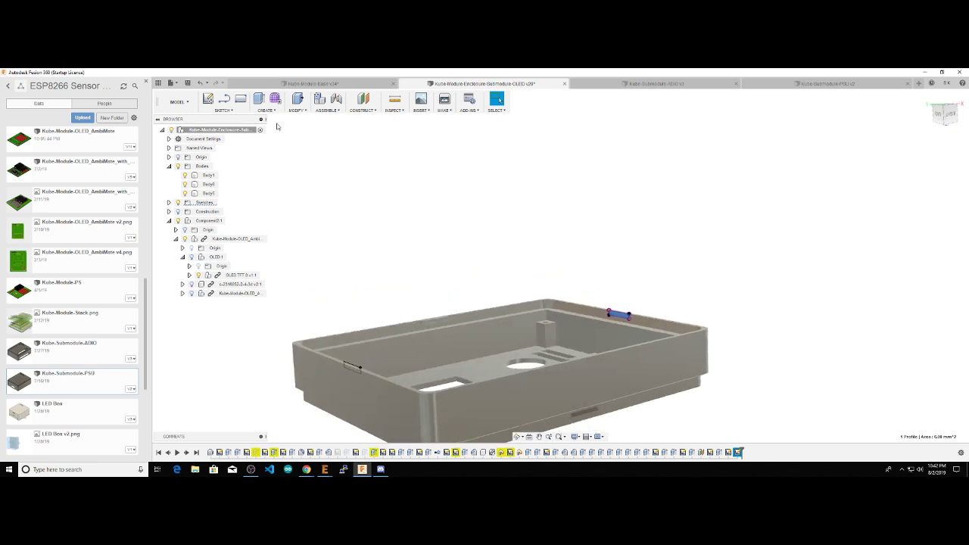
Step: Extrude the traced rectangle profile with NotchDepth as the distance
{"action": "left_click", "coordinate": [258, 99]}
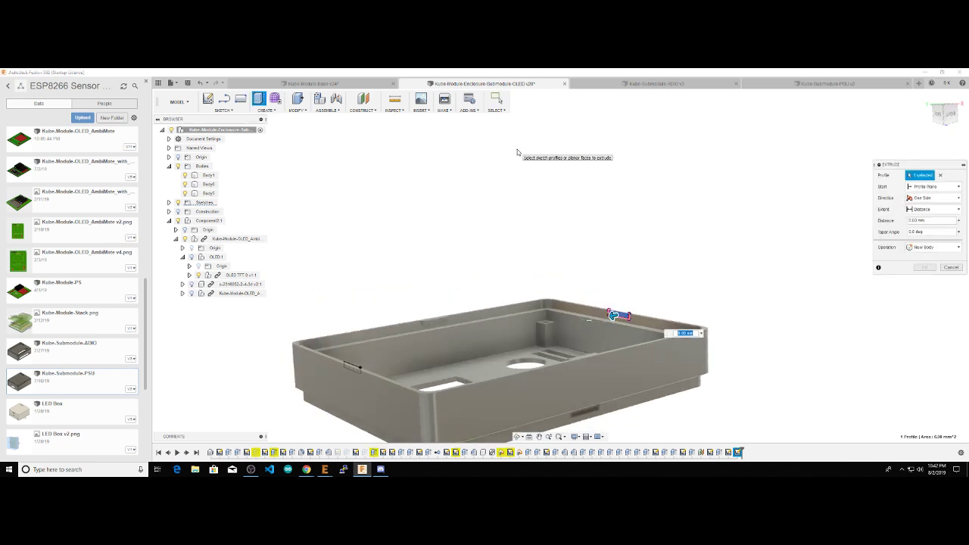
{"action": "type", "text": "Notc"}
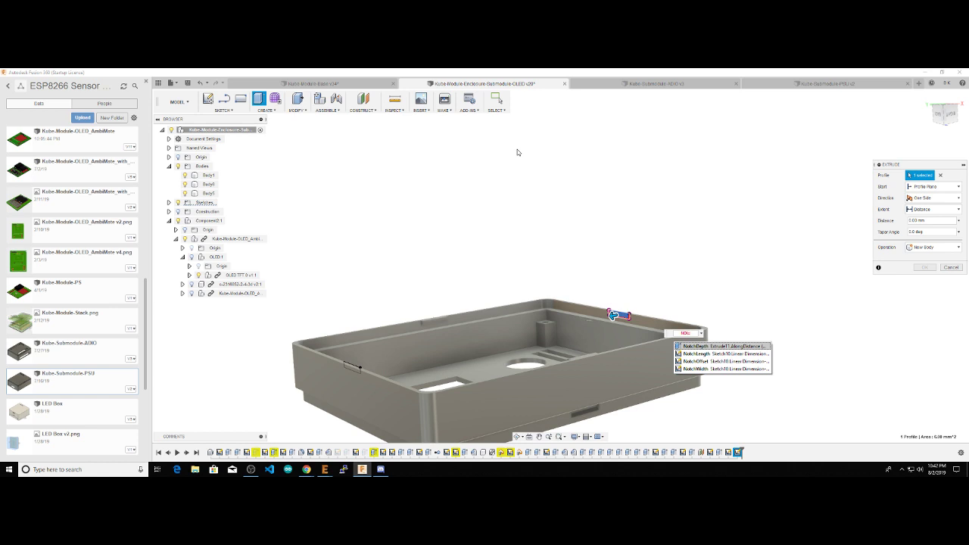
{"action": "left_click", "coordinate": [691, 347]}
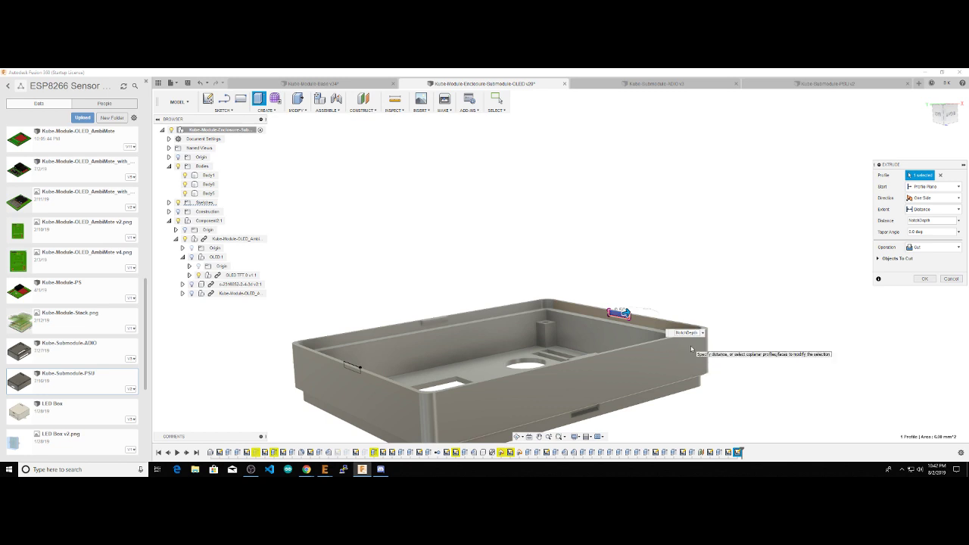
{"action": "key", "text": "Return"}
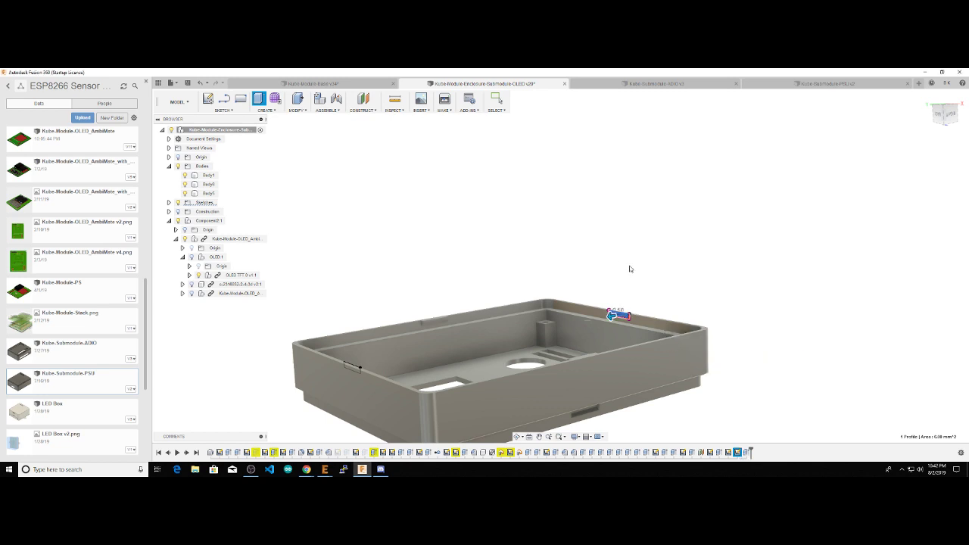
Step: Edit the new rim extrusion to a Join with a distance of 0.5 mm and recheck its settings
{"action": "middle_click_drag", "start_coordinate": [660, 285], "coordinate": [719, 305], "text": "shift"}
{"action": "left_click", "coordinate": [370, 249]}
{"action": "middle_click_drag", "start_coordinate": [621, 299], "coordinate": [693, 309], "text": "shift"}
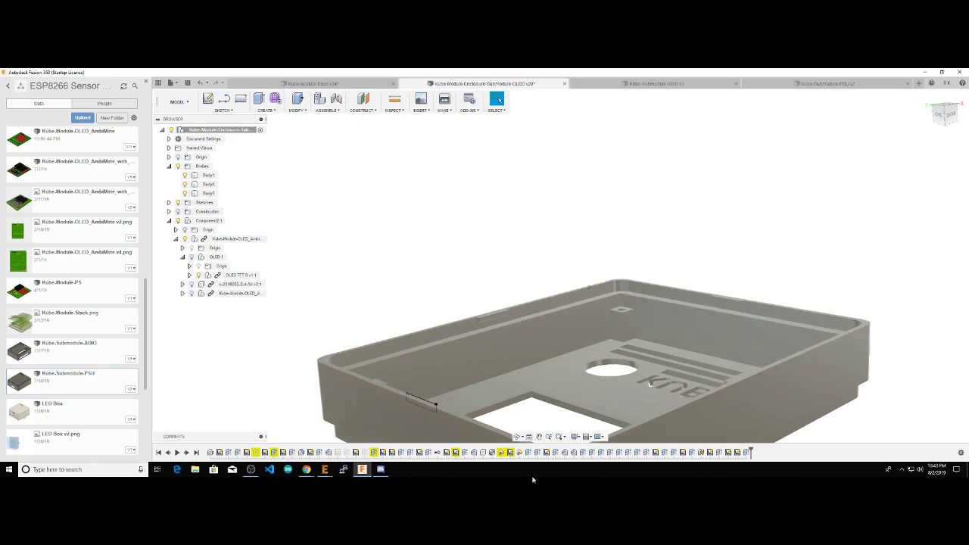
{"action": "double_click", "coordinate": [737, 452]}
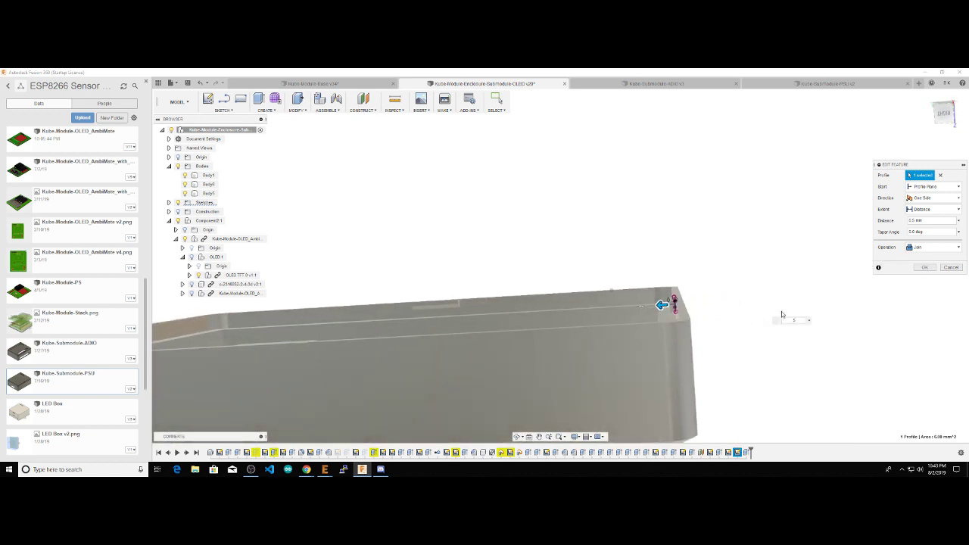
{"action": "key", "text": "Escape"}
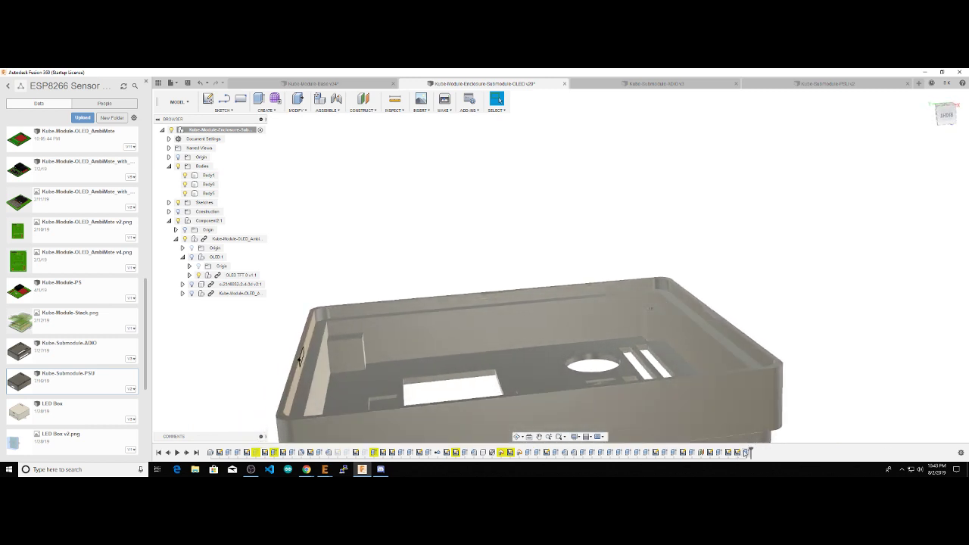
{"action": "double_click", "coordinate": [746, 452]}
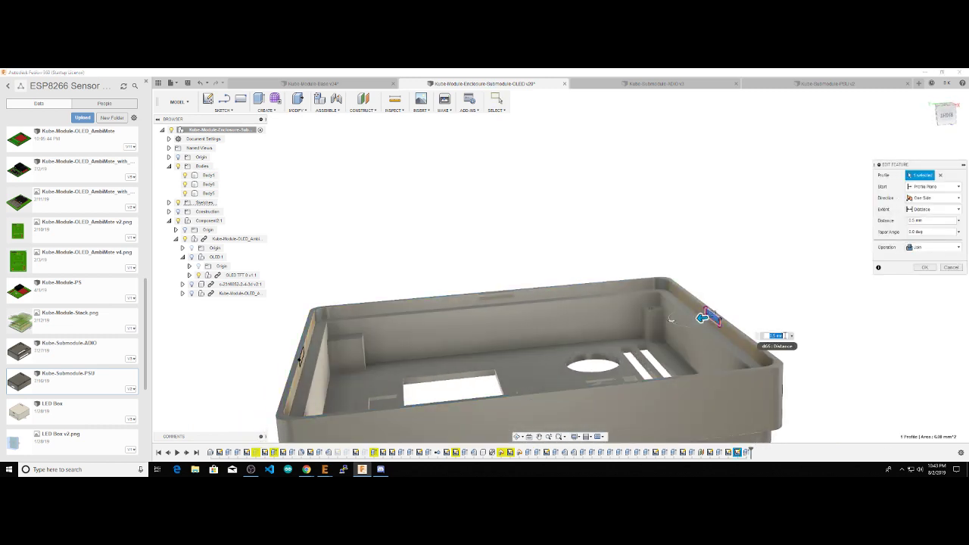
{"action": "key", "text": "Escape"}
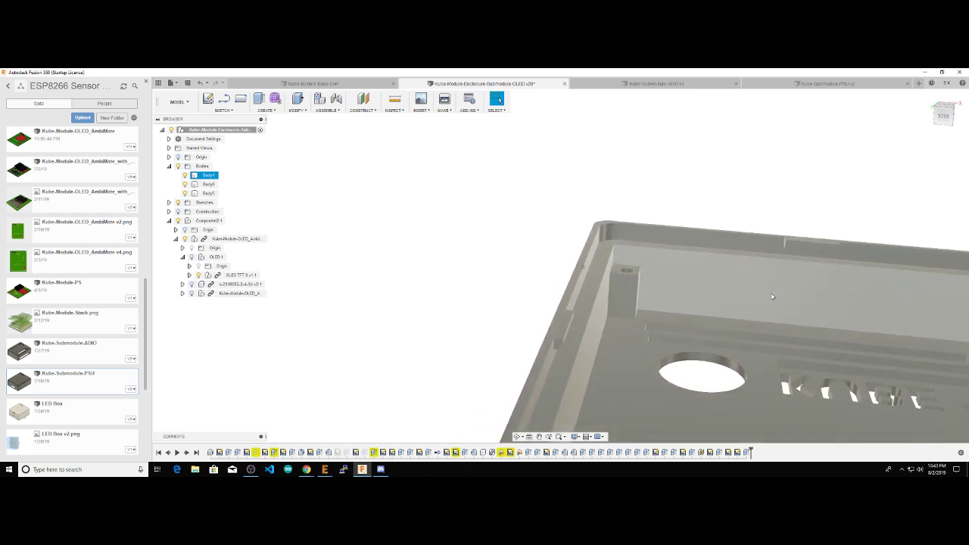
Step: Extrude the first notch sketch's rectangle at the header-recess end 1 mm inward as a Join
{"action": "left_click", "coordinate": [774, 296]}
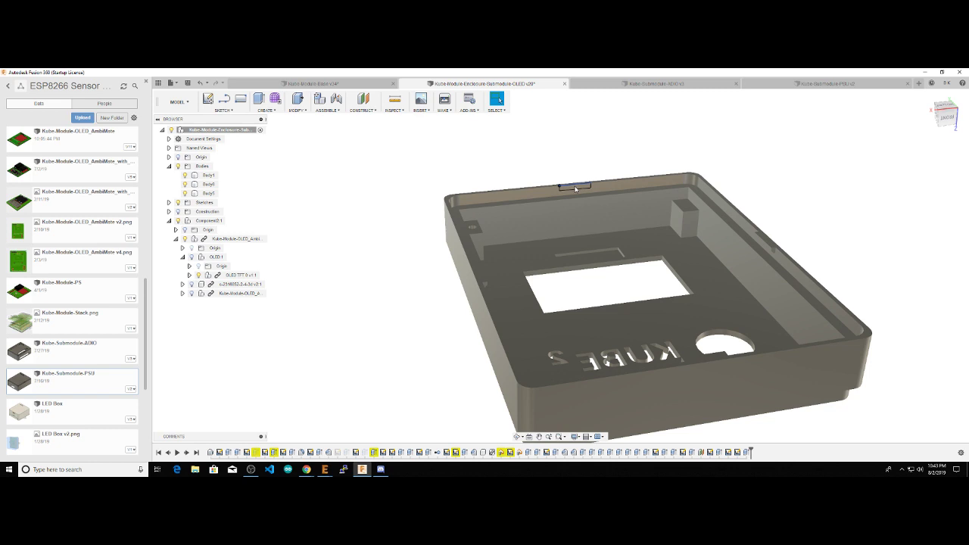
{"action": "left_click", "coordinate": [575, 190]}
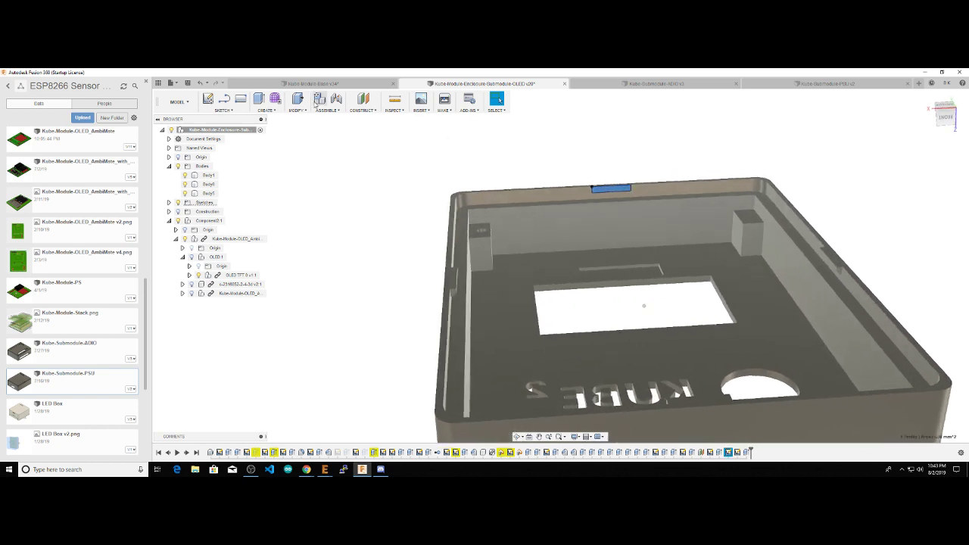
{"action": "key", "text": "e"}
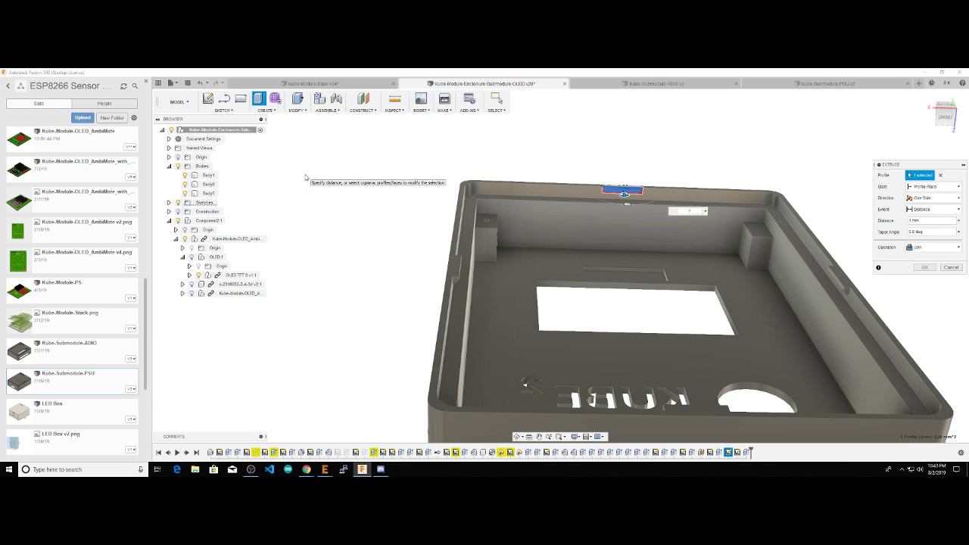
{"action": "key", "text": "Escape"}
Step: Chamfer the lower edges of the two extruded rim tabs with an equal-distance chamfer
{"action": "middle_click_drag", "start_coordinate": [306, 177], "coordinate": [308, 233], "text": "shift"}
{"action": "middle_click_drag", "start_coordinate": [482, 267], "coordinate": [443, 278], "text": "shift"}
{"action": "left_click", "coordinate": [294, 112]}
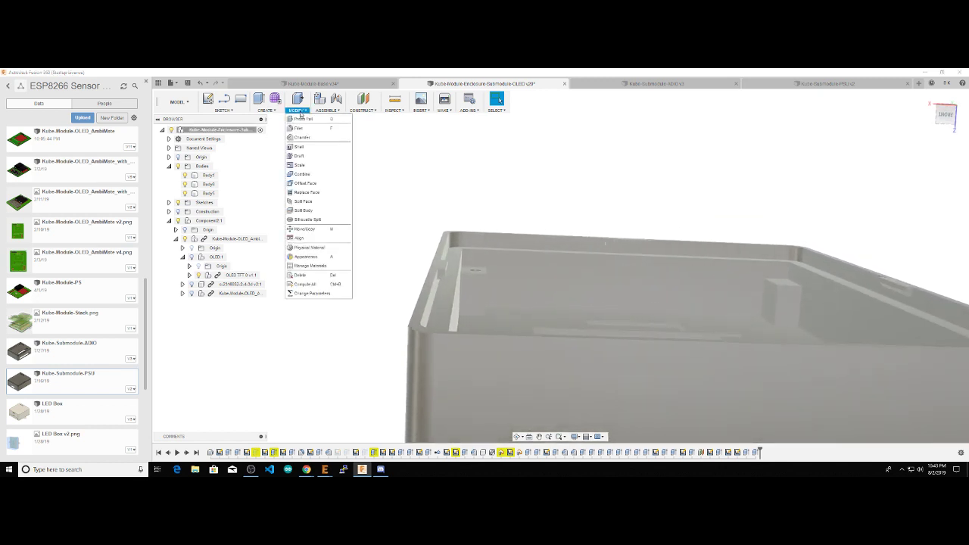
{"action": "left_click", "coordinate": [299, 114]}
{"action": "middle_click_drag", "start_coordinate": [590, 274], "coordinate": [825, 206], "text": "shift"}
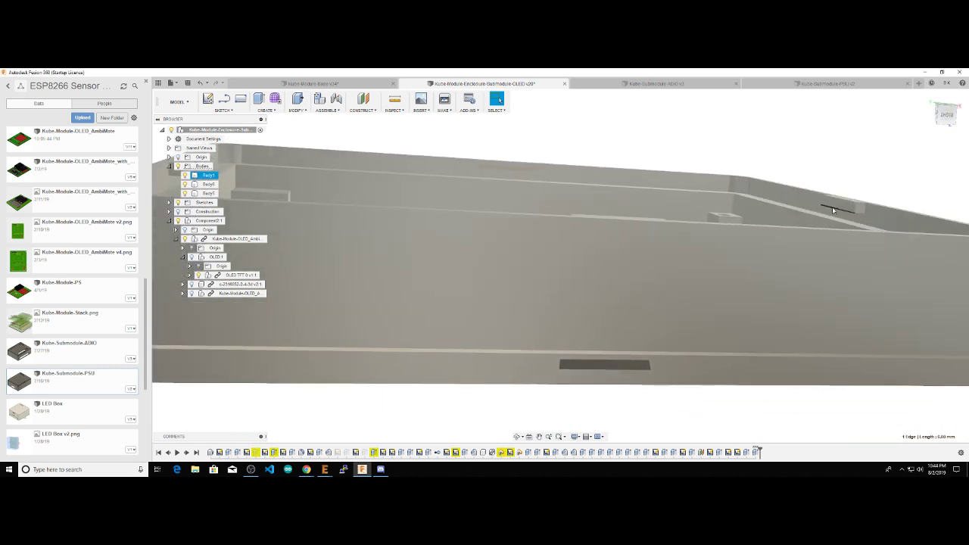
{"action": "left_click", "coordinate": [832, 206]}
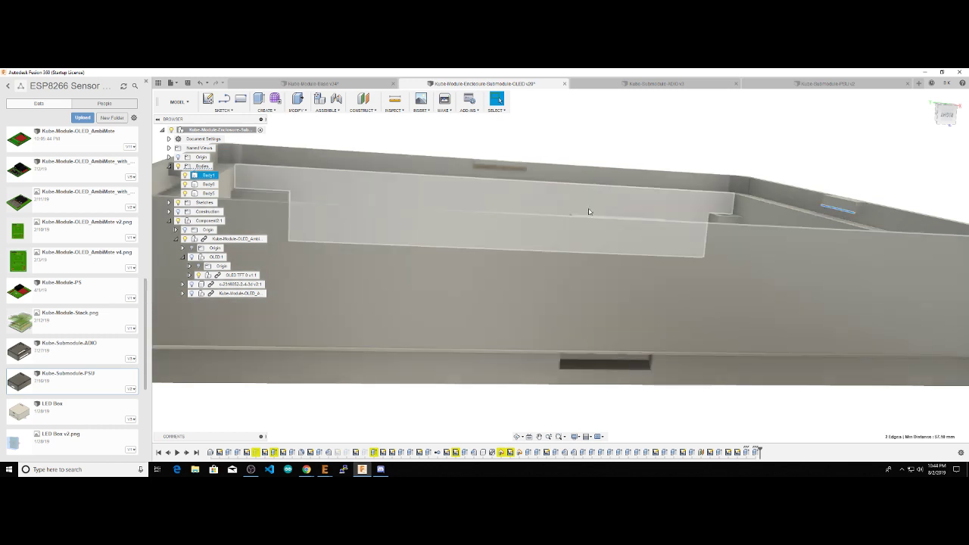
{"action": "middle_click_drag", "start_coordinate": [399, 196], "coordinate": [311, 111], "text": "shift"}
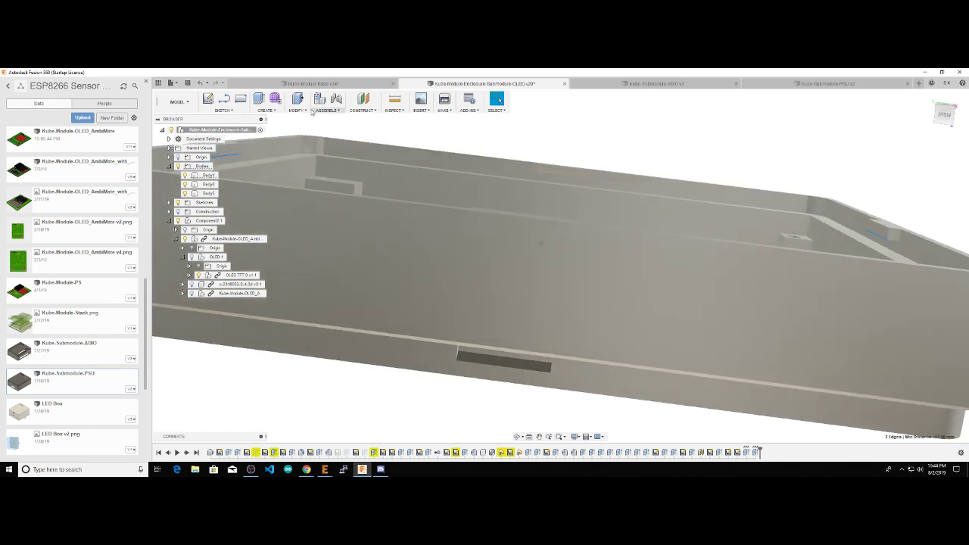
{"action": "left_click", "coordinate": [293, 113]}
{"action": "left_click", "coordinate": [306, 140]}
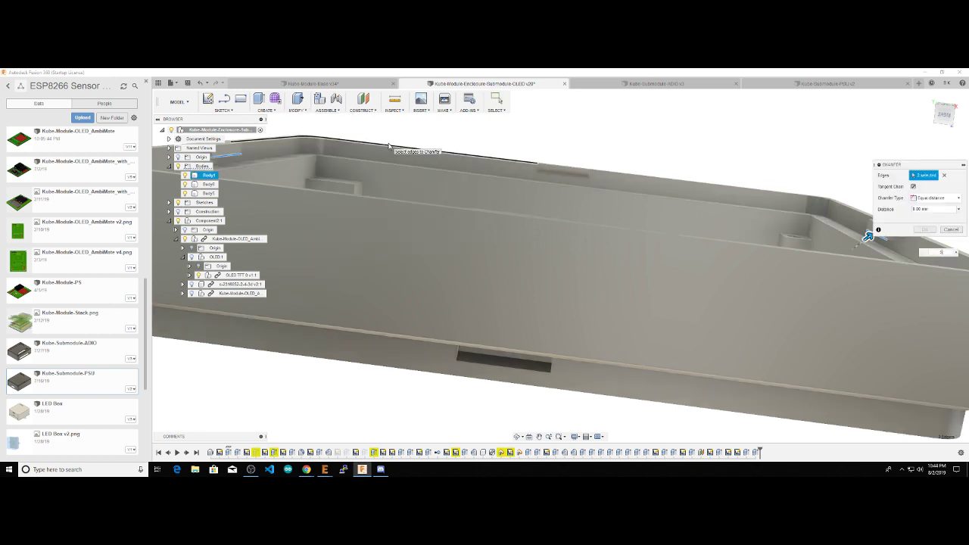
{"action": "key", "text": "Return"}
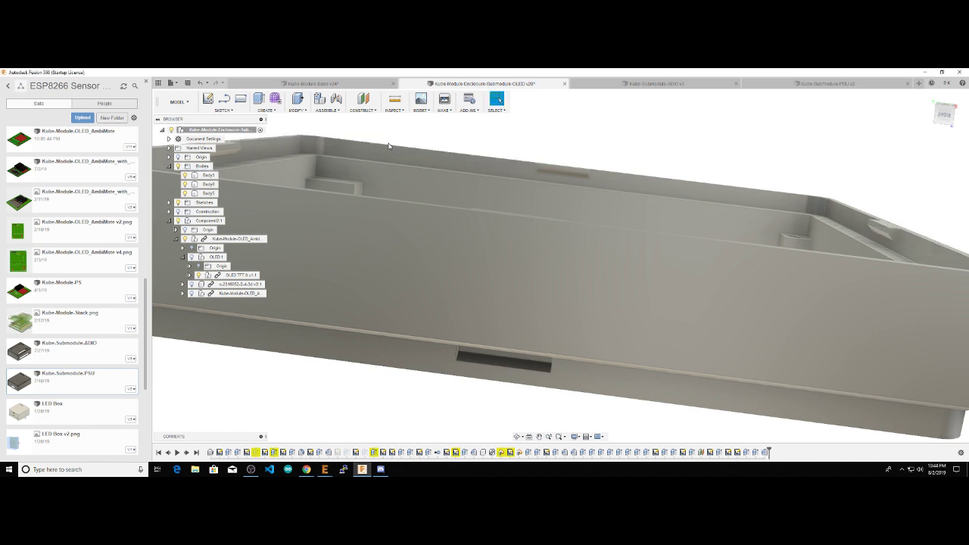
{"action": "middle_click_drag", "start_coordinate": [436, 141], "coordinate": [830, 239], "text": "shift"}
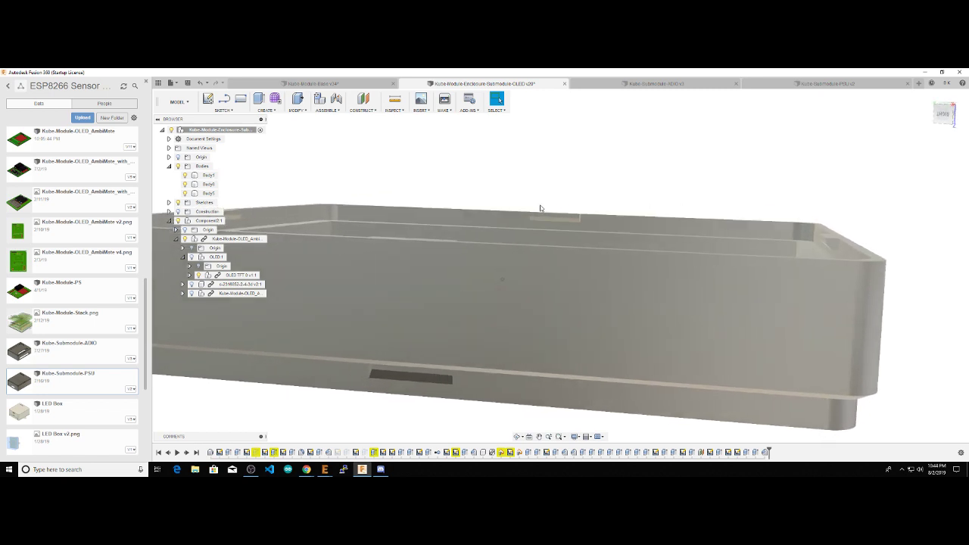
Step: Save the OLED enclosure design as a new version with the default version description
{"action": "middle_click_drag", "start_coordinate": [562, 218], "coordinate": [699, 313], "text": "shift"}
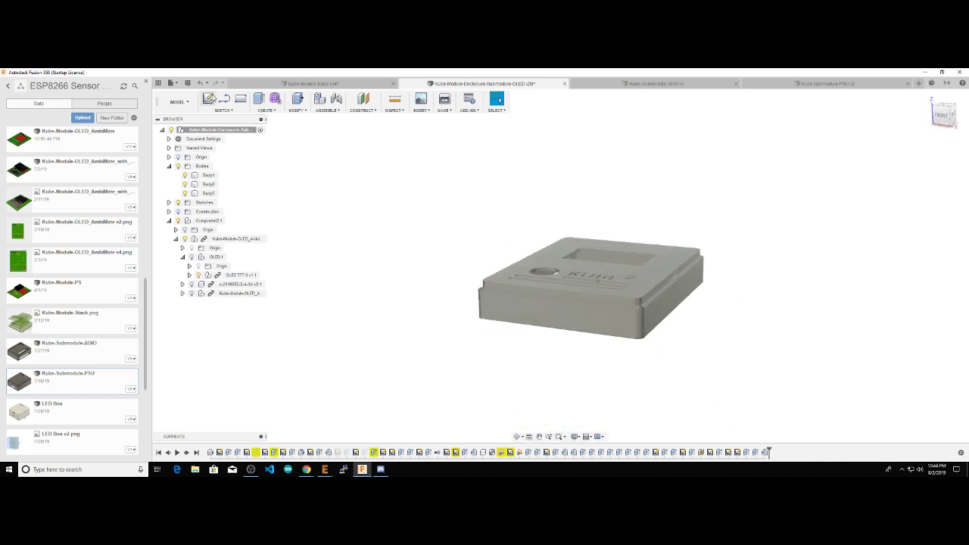
{"action": "left_click", "coordinate": [188, 84]}
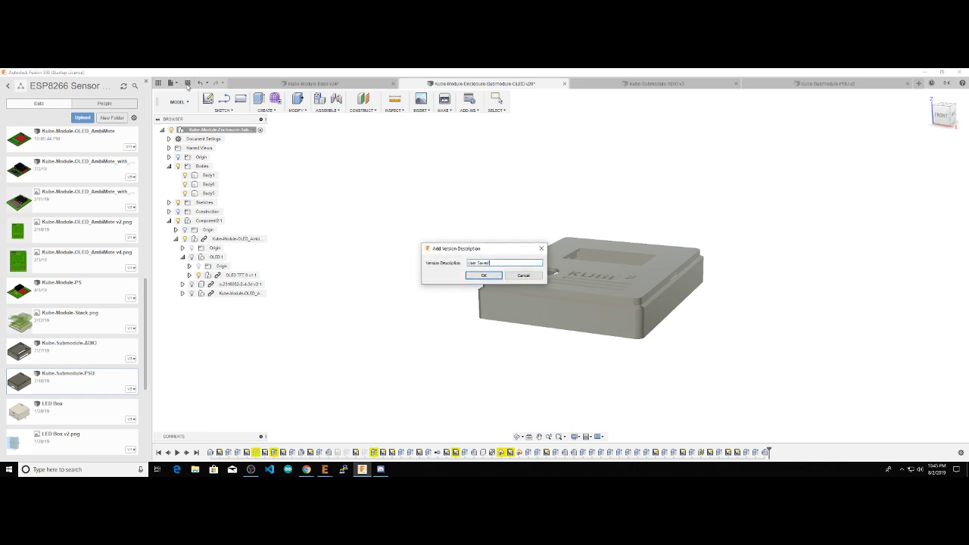
{"action": "left_click", "coordinate": [484, 274]}
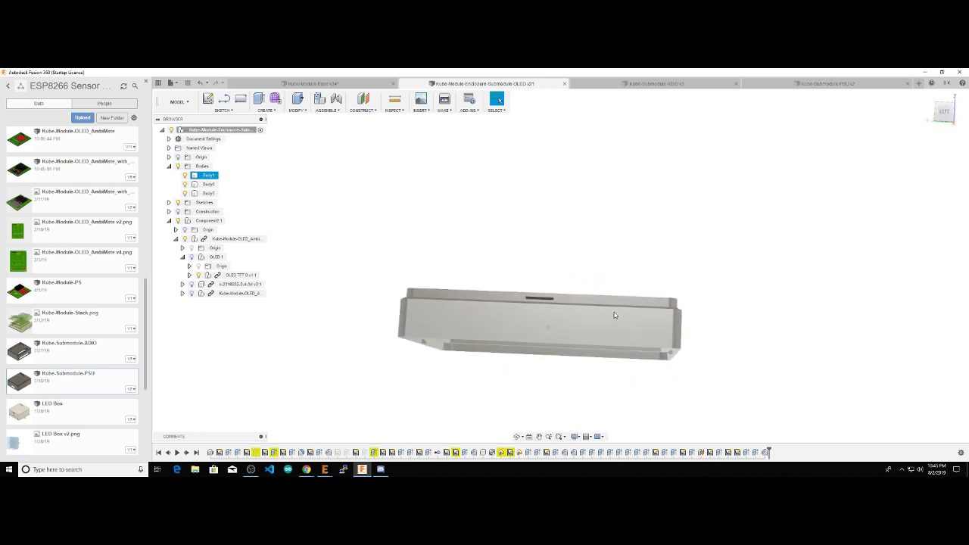
Step: Examine the notches in the outer stepped edge and the top cutouts of the OLED enclosure
{"action": "middle_click_drag", "start_coordinate": [594, 307], "coordinate": [603, 338], "text": "shift"}
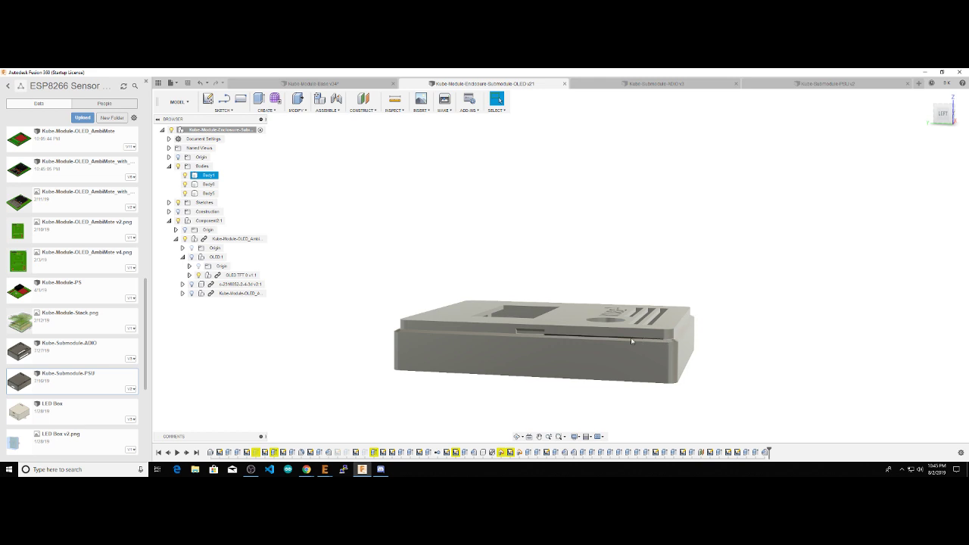
{"action": "middle_click_drag", "start_coordinate": [632, 342], "coordinate": [583, 313], "text": "shift"}
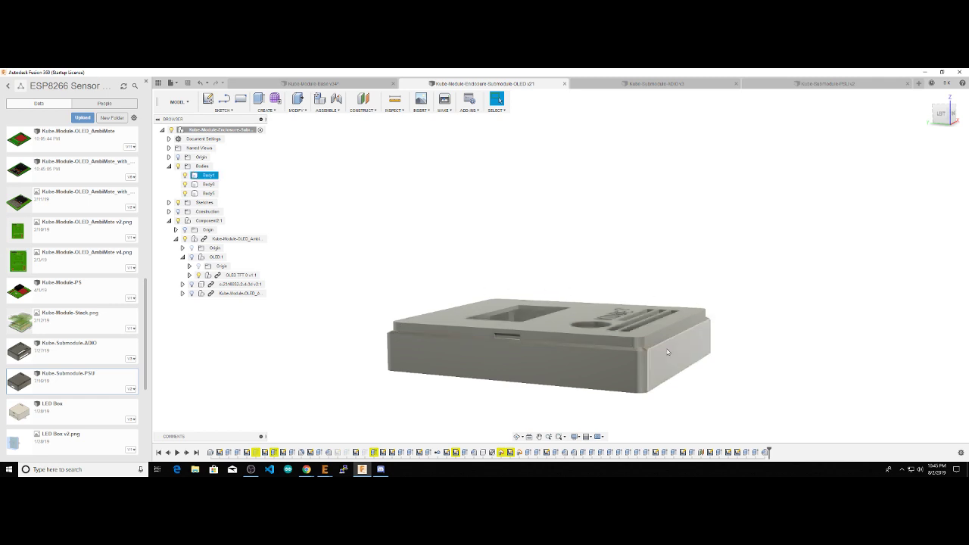
{"action": "middle_click_drag", "start_coordinate": [447, 311], "coordinate": [721, 286], "text": "shift"}
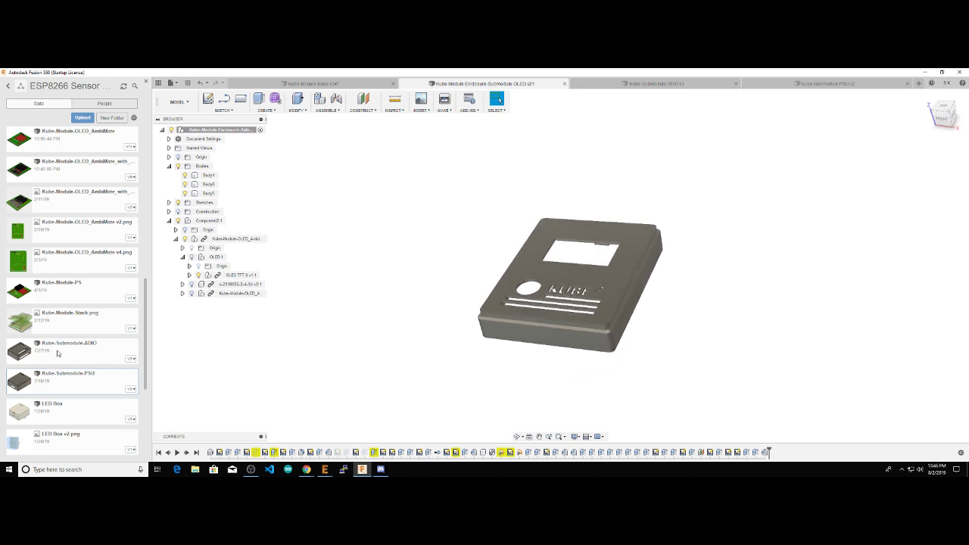
Step: Show the OLED AmbiMate submodule and the rear cover in the Kube-Module-Base assembly
{"action": "left_click", "coordinate": [302, 84]}
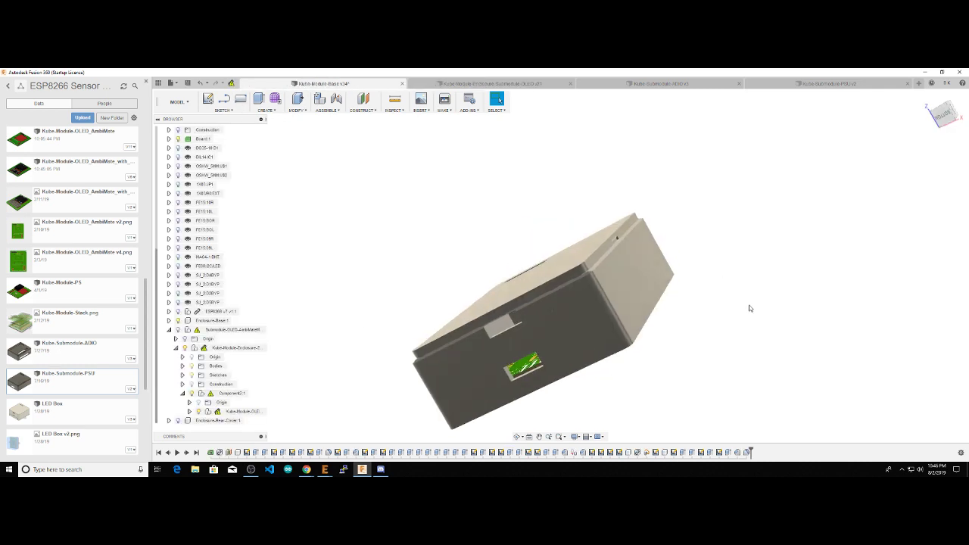
{"action": "left_click", "coordinate": [185, 348]}
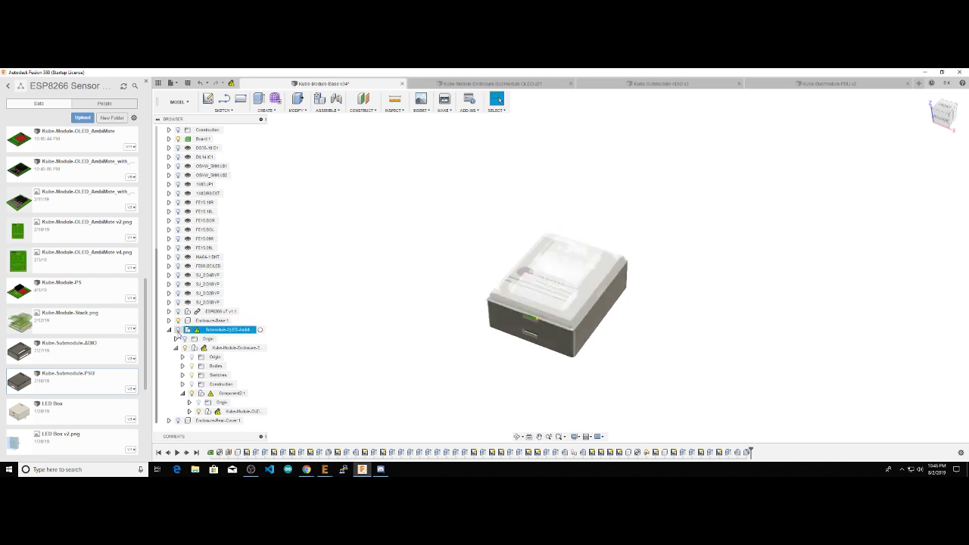
{"action": "middle_click_drag", "start_coordinate": [710, 346], "coordinate": [646, 345], "text": "shift"}
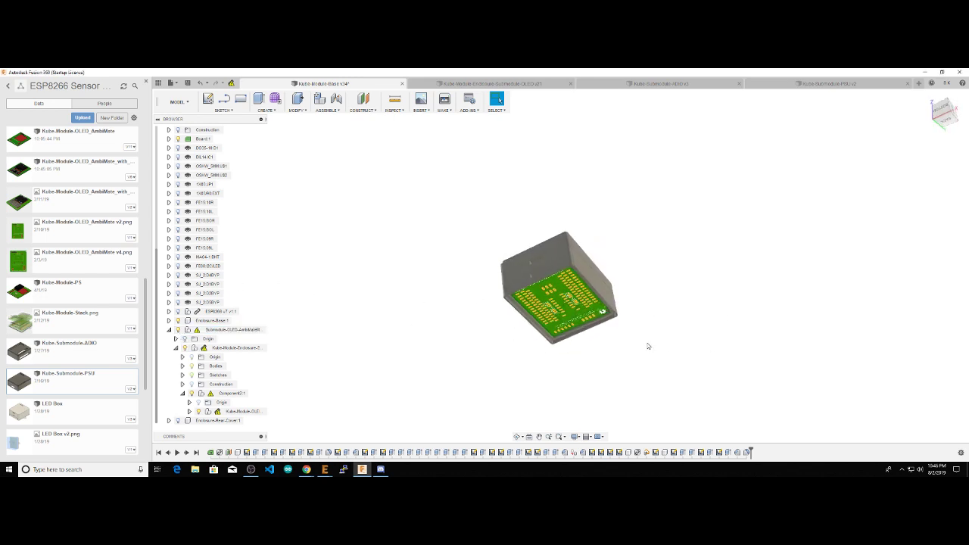
{"action": "left_click", "coordinate": [178, 420]}
{"action": "mouse_move", "coordinate": [736, 291]}
{"action": "middle_mouse_down", "text": "shift"}
{"action": "mouse_move", "coordinate": [712, 303]}
{"action": "mouse_move", "coordinate": [733, 300]}
{"action": "middle_mouse_up", "text": "shift"}
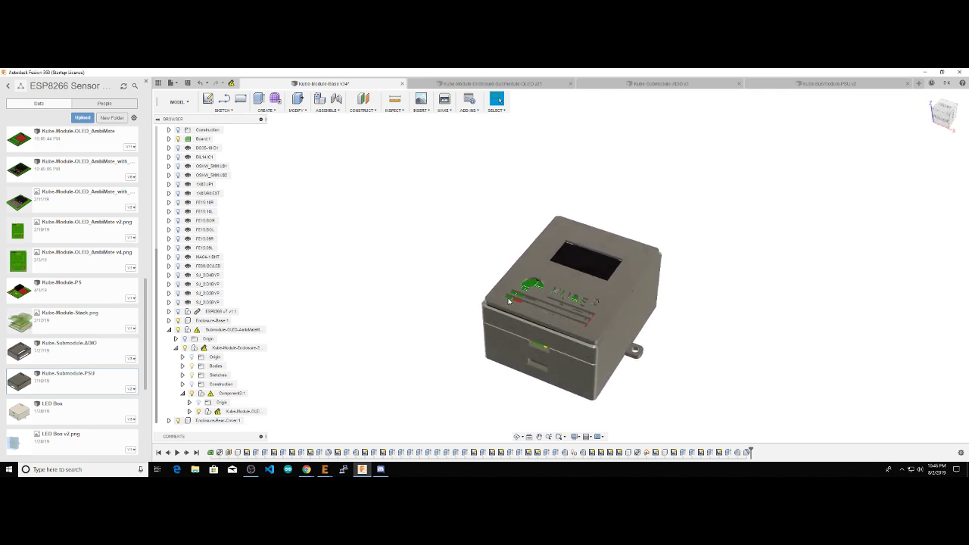
{"action": "middle_click_drag", "start_coordinate": [628, 303], "coordinate": [652, 272], "text": "shift"}
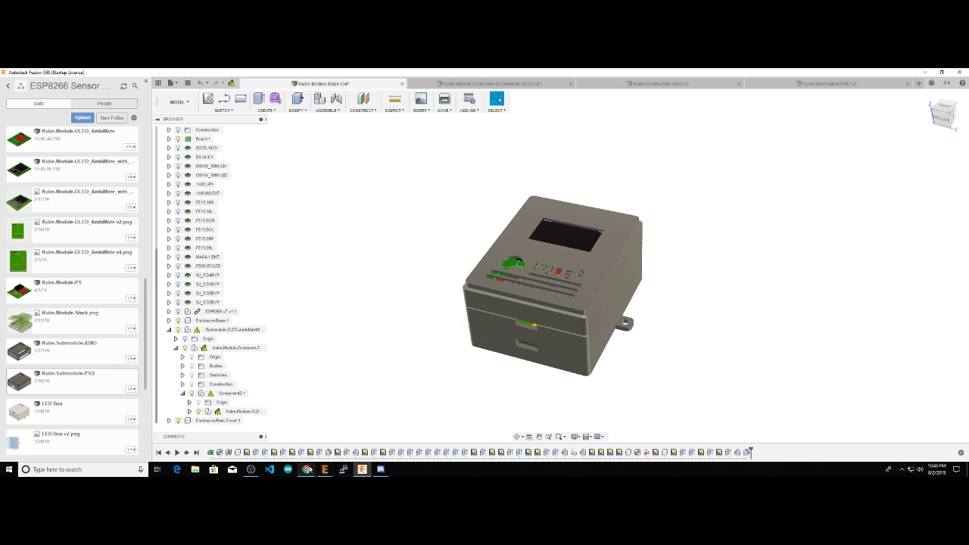
Step: View the KubeSensor GitHub repository in Chrome and the Kube-Module-ADIO board in EAGLE, returning to the Fusion 360 base assembly
{"action": "mouse_move", "coordinate": [307, 469]}
{"action": "left_click", "coordinate": [324, 446]}
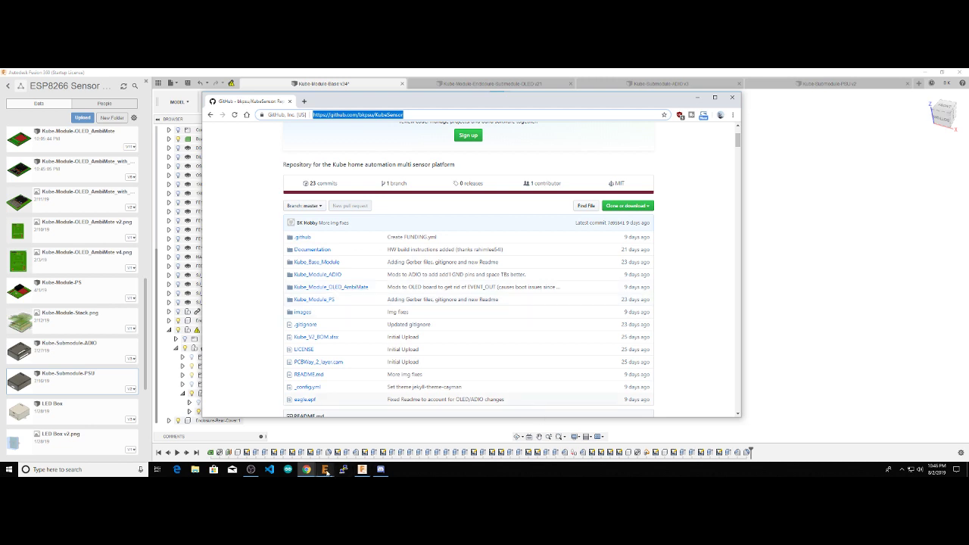
{"action": "mouse_move", "coordinate": [325, 469]}
{"action": "left_click", "coordinate": [382, 441]}
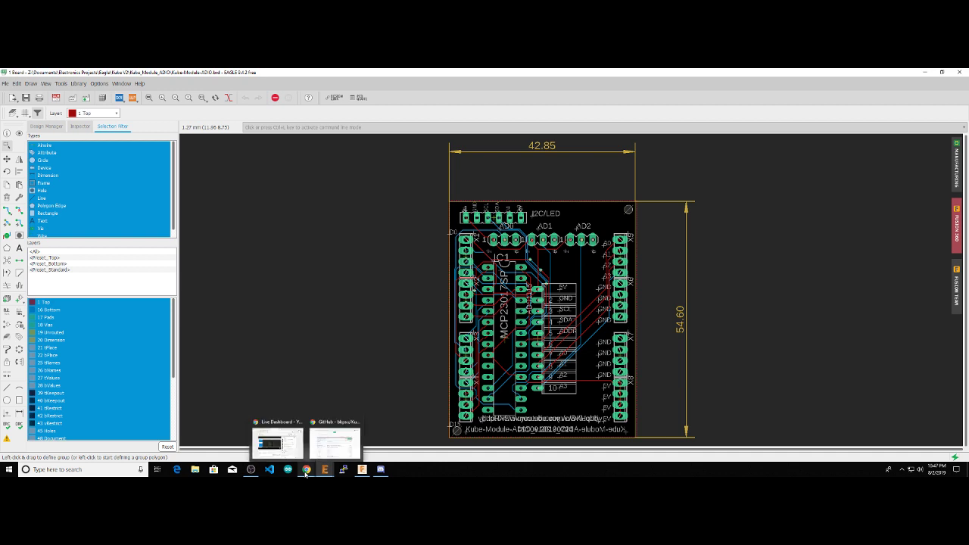
{"action": "left_click", "coordinate": [368, 446]}
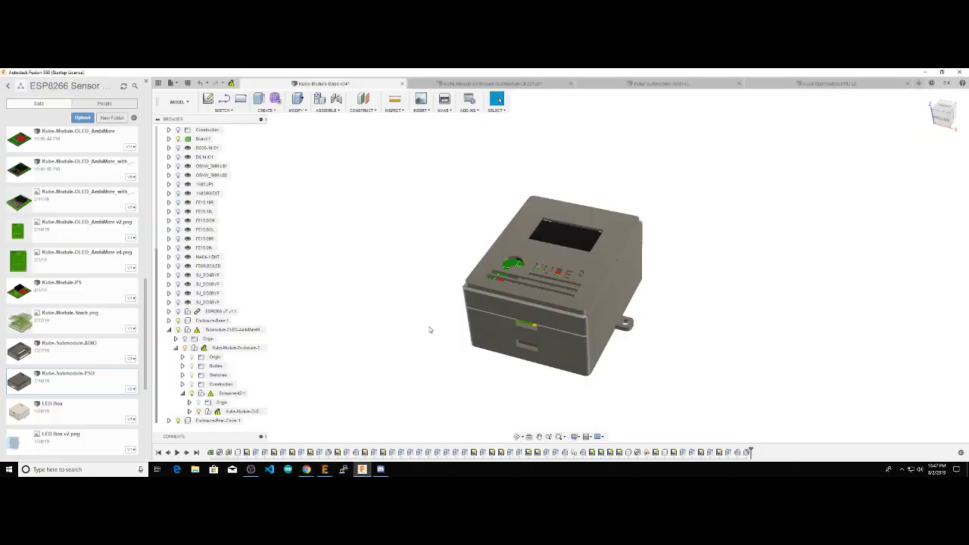
{"action": "middle_click_drag", "start_coordinate": [623, 303], "coordinate": [690, 274], "text": "shift"}
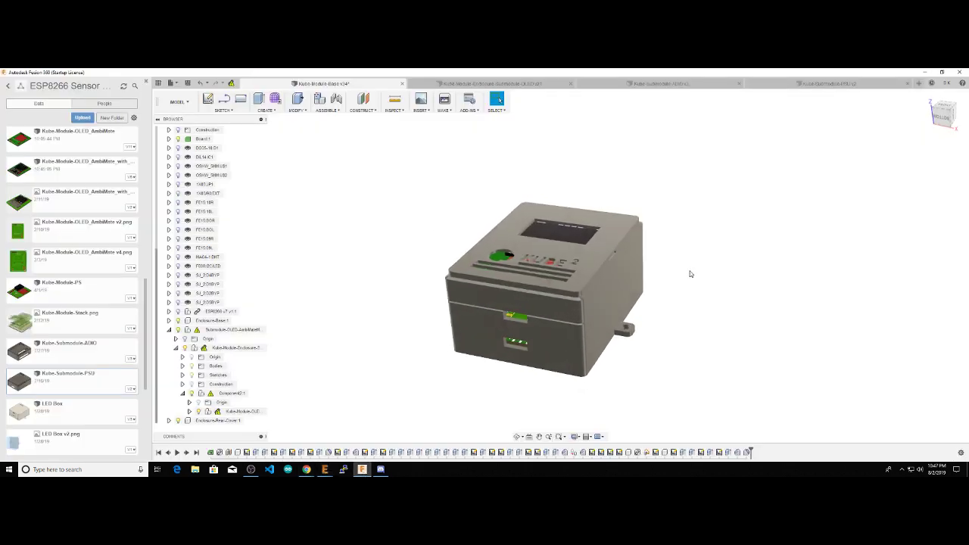
{"action": "scroll", "coordinate": [690, 274], "scroll_direction": "up", "scroll_amount": 2}
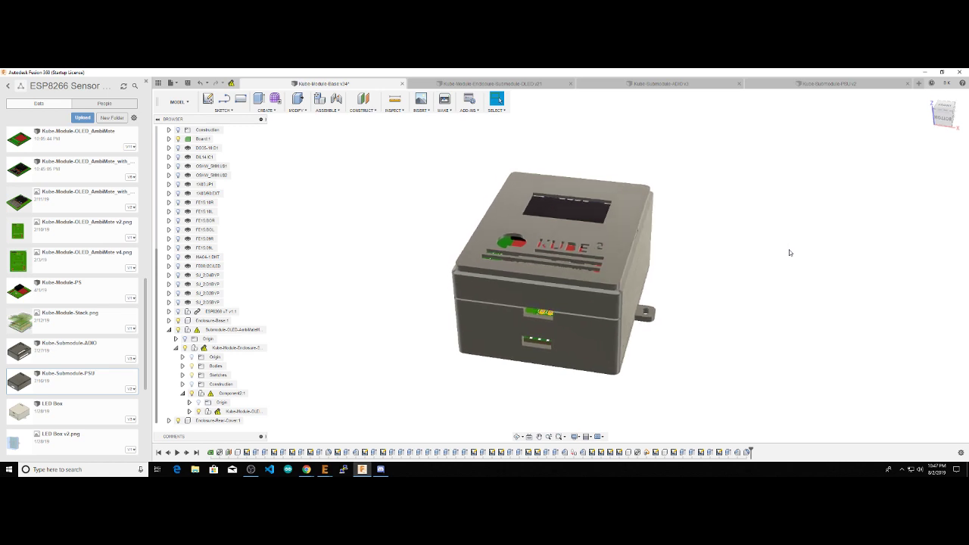
Step: Switch to the Kube-Submodule-PSU design and examine its outer shell and open interior
{"action": "left_click", "coordinate": [470, 86]}
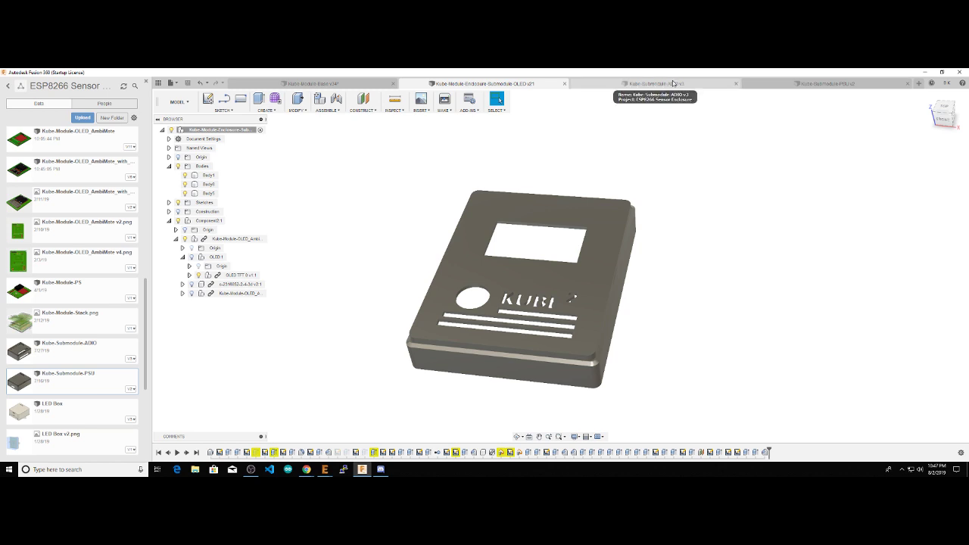
{"action": "left_click", "coordinate": [807, 84]}
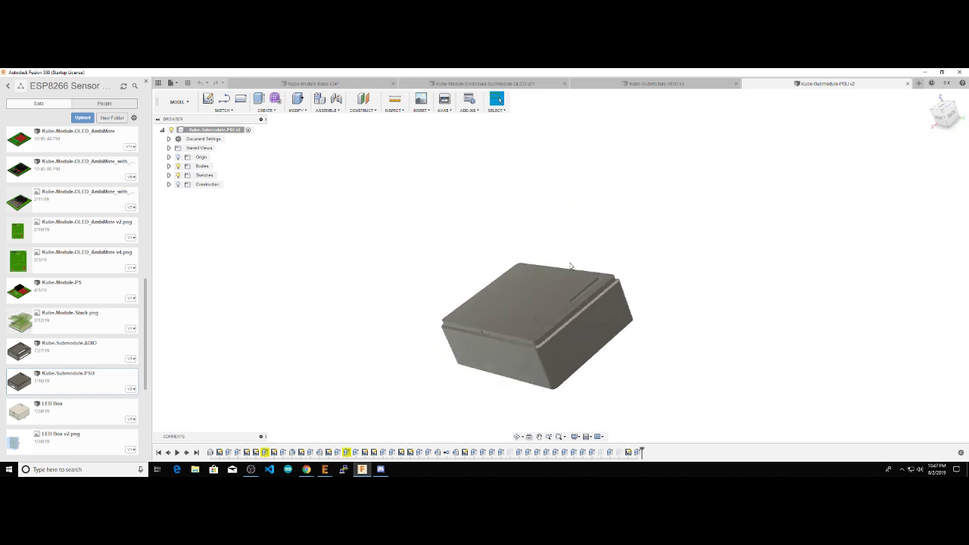
{"action": "middle_click_drag", "start_coordinate": [570, 265], "coordinate": [562, 273], "text": "shift"}
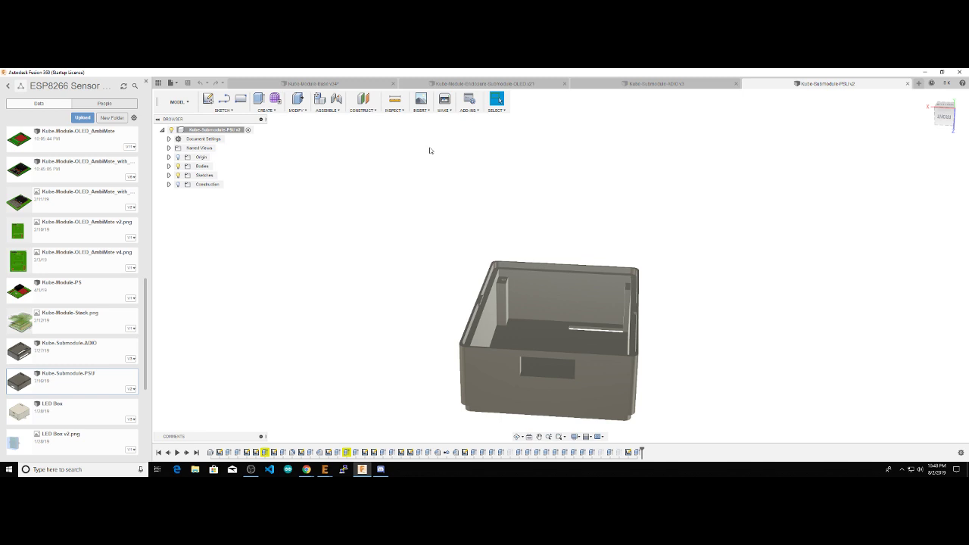
Step: Return to the OLED enclosure design and examine its inner rim tabs, outer notches and stepped lip at the corners
{"action": "left_click", "coordinate": [473, 85]}
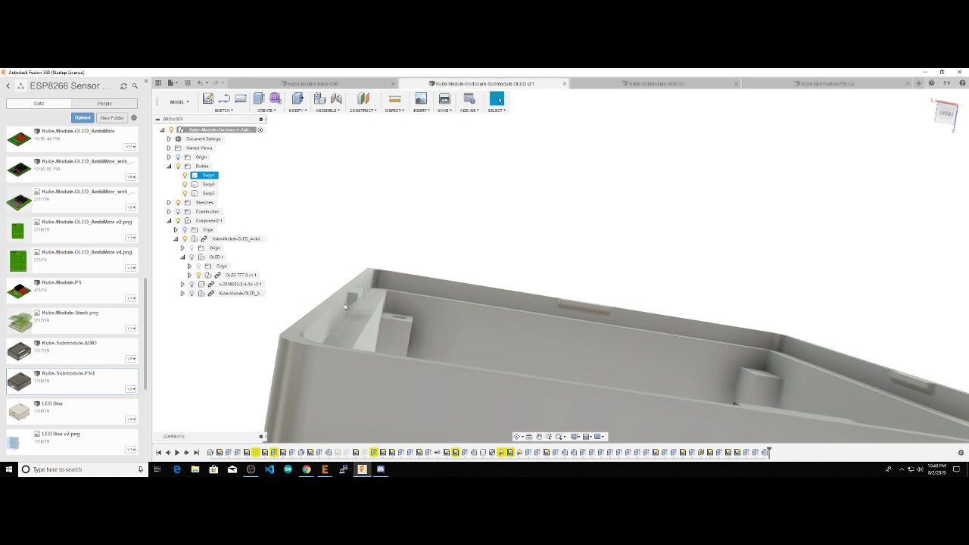
{"action": "middle_click_drag", "start_coordinate": [344, 306], "coordinate": [565, 363], "text": "shift"}
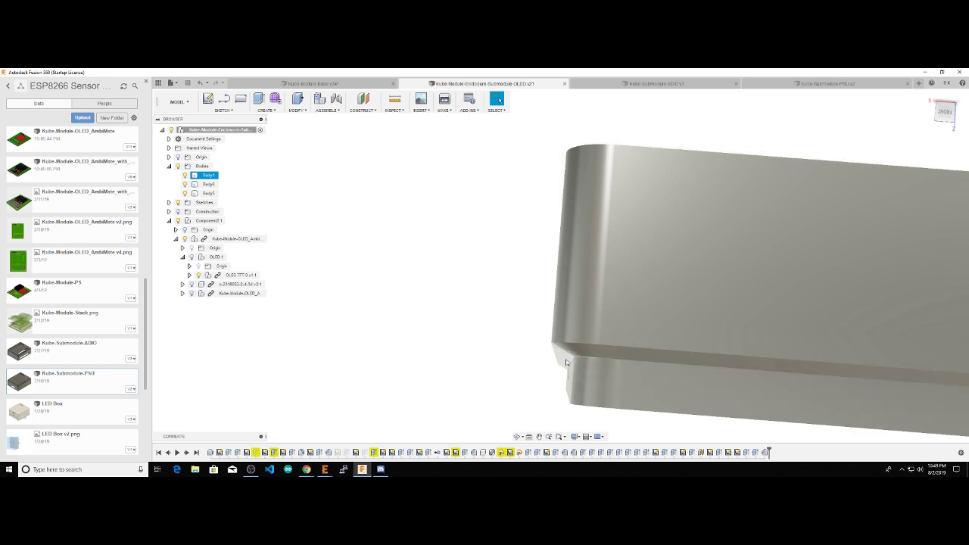
{"action": "middle_click_drag", "start_coordinate": [565, 362], "coordinate": [555, 357], "text": "shift"}
{"action": "scroll", "coordinate": [554, 358], "scroll_direction": "down", "scroll_amount": 6}
{"action": "left_click_drag", "start_coordinate": [555, 359], "coordinate": [592, 315], "text": "shift"}
{"action": "middle_click_drag", "start_coordinate": [592, 316], "coordinate": [541, 350], "text": "shift"}
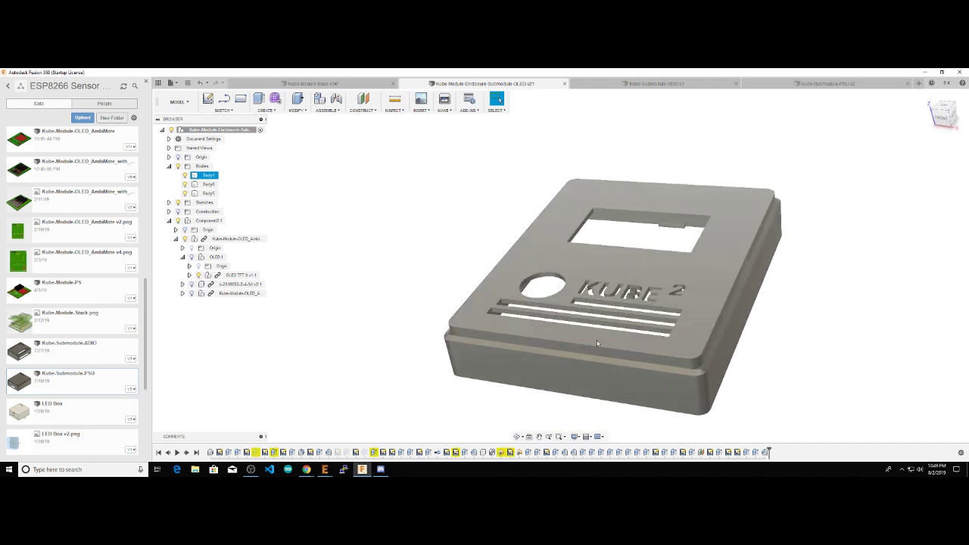
{"action": "middle_click_drag", "start_coordinate": [652, 359], "coordinate": [552, 324], "text": "shift"}
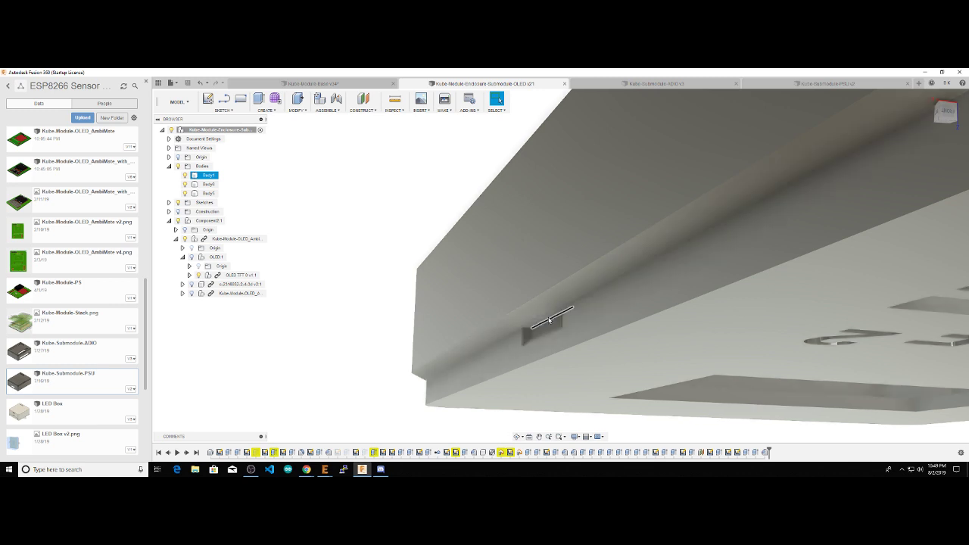
{"action": "middle_click_drag", "start_coordinate": [548, 319], "coordinate": [549, 319], "text": "shift"}
{"action": "middle_click_drag", "start_coordinate": [669, 244], "coordinate": [547, 301], "text": "shift"}
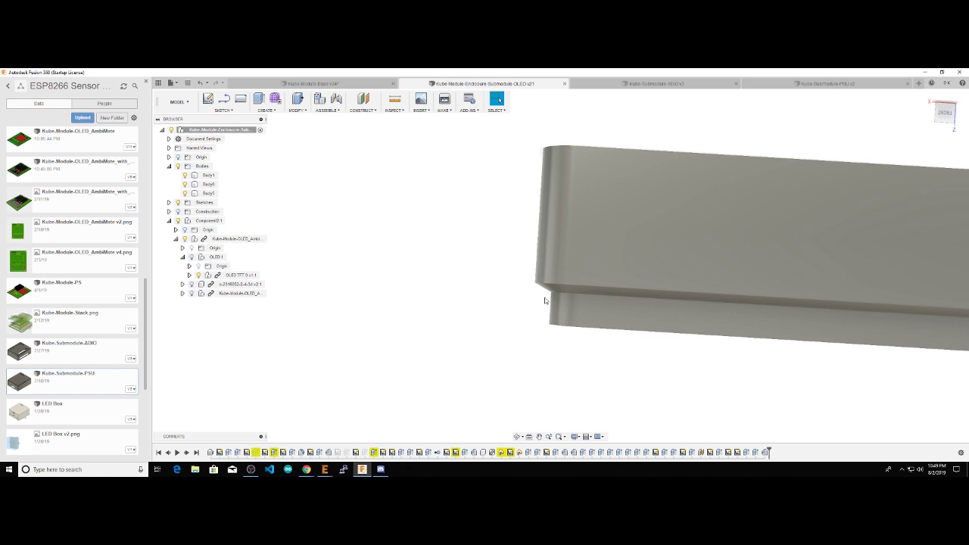
{"action": "scroll", "coordinate": [545, 300], "scroll_direction": "down", "scroll_amount": 5}
{"action": "middle_click_drag", "start_coordinate": [545, 300], "coordinate": [727, 287], "text": "shift"}
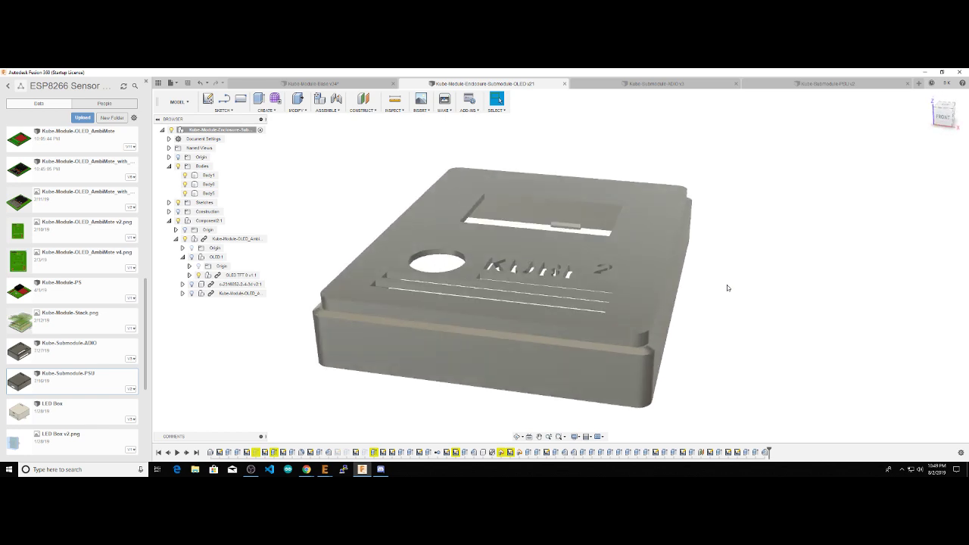
Step: Open the Kube-Submodule-ADIO design and compare its side openings with the ADIO board layout in EAGLE
{"action": "left_click", "coordinate": [657, 83]}
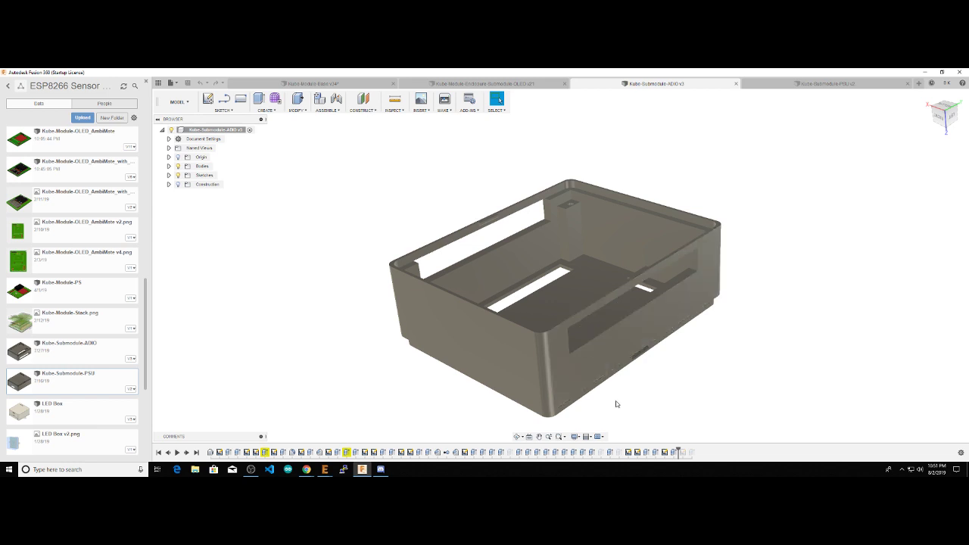
{"action": "left_click", "coordinate": [325, 471]}
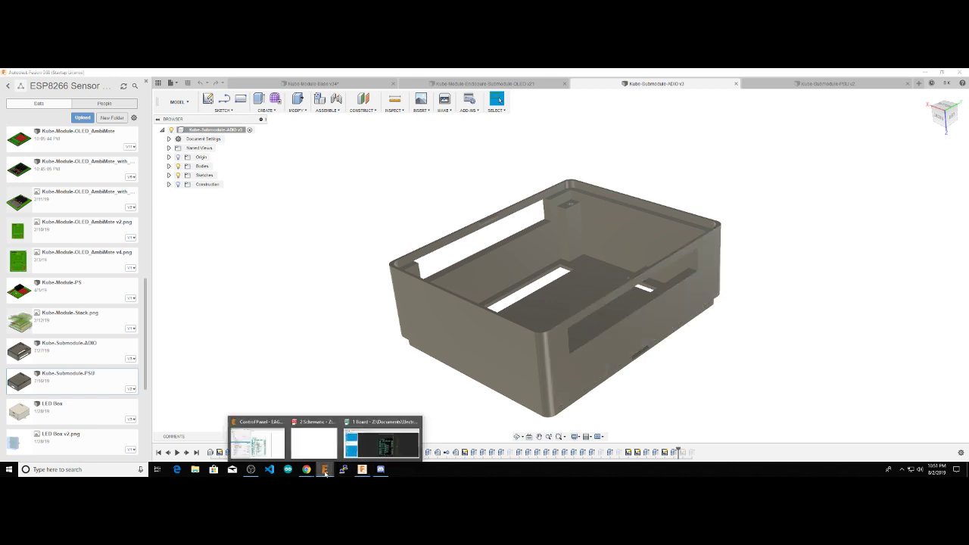
{"action": "left_click", "coordinate": [381, 442]}
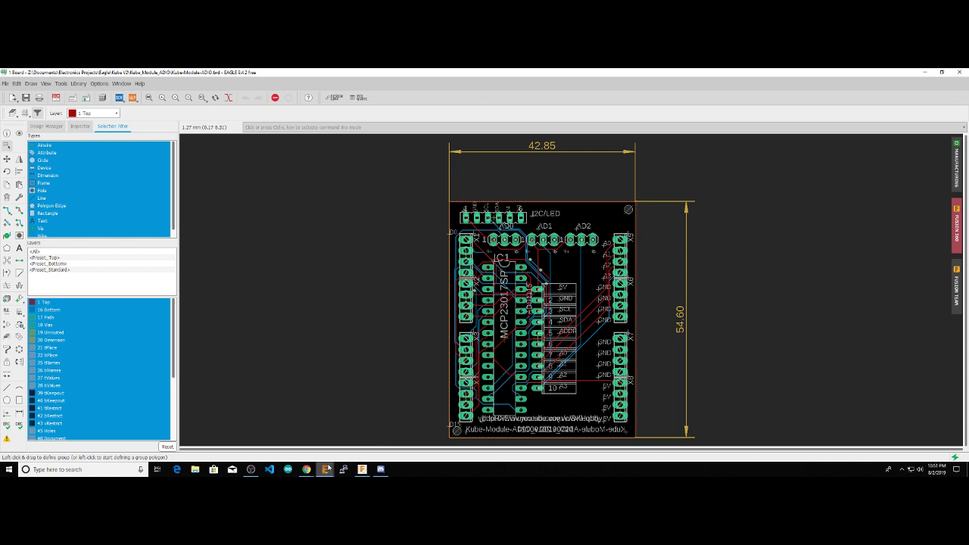
{"action": "left_click", "coordinate": [362, 470]}
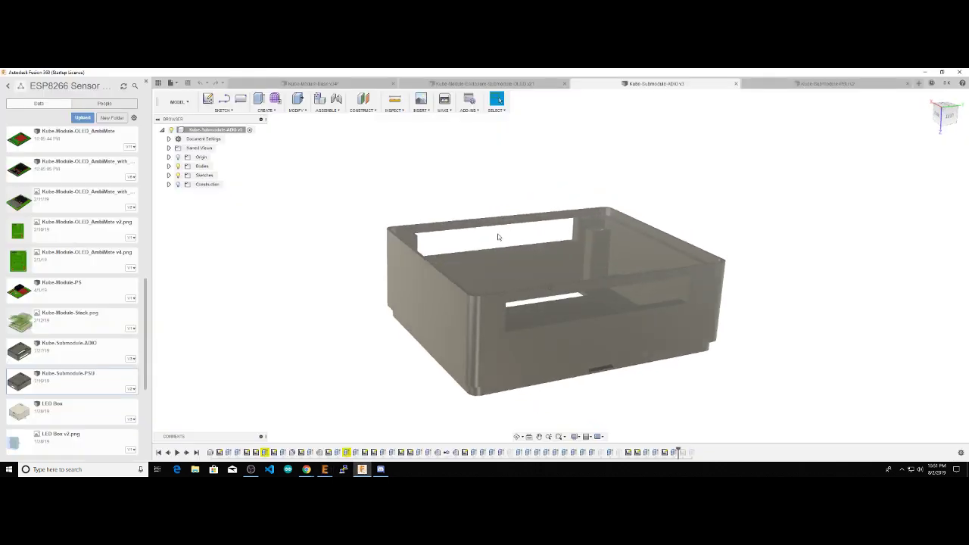
Step: Select Sketch23 of the ADIO enclosure and check its two long floor slots against the board layout in EAGLE
{"action": "left_click", "coordinate": [169, 175]}
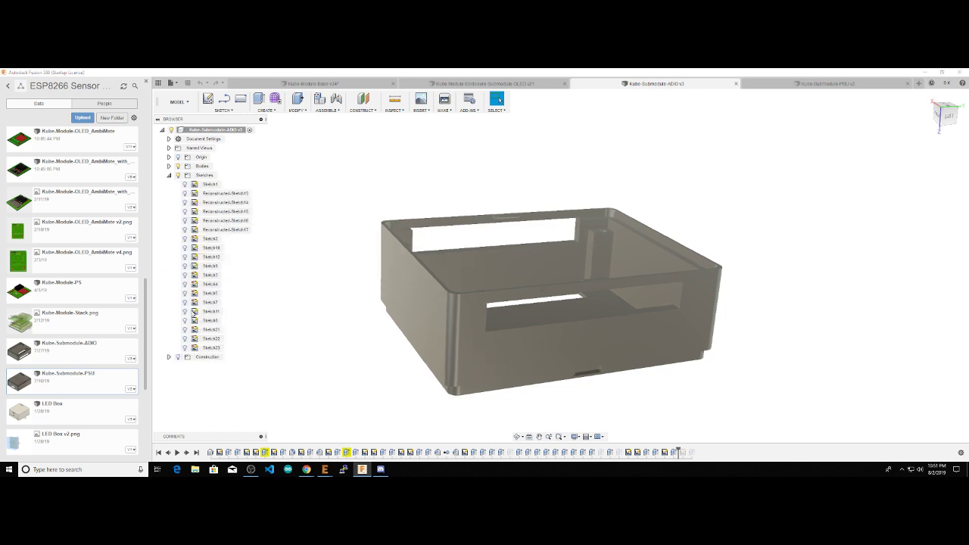
{"action": "left_click", "coordinate": [204, 348]}
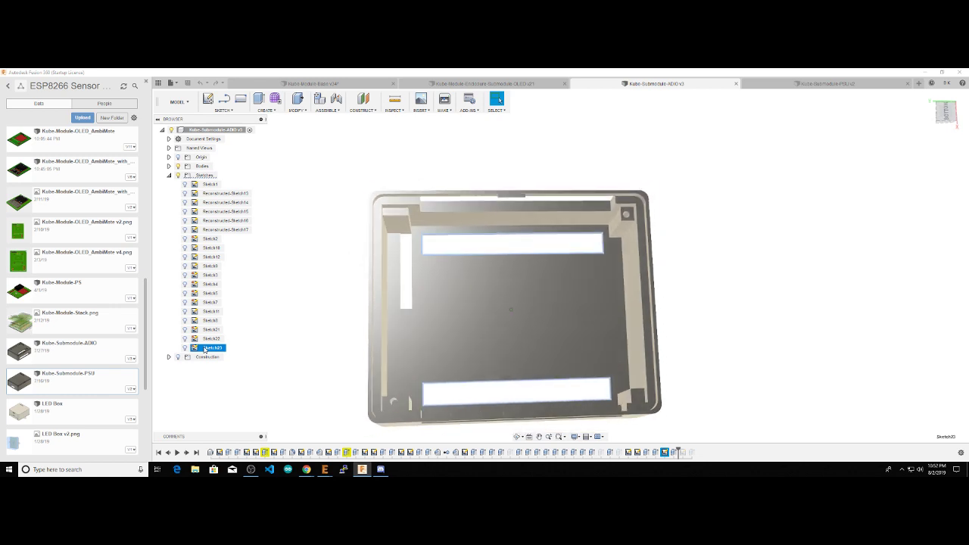
{"action": "mouse_move", "coordinate": [325, 469]}
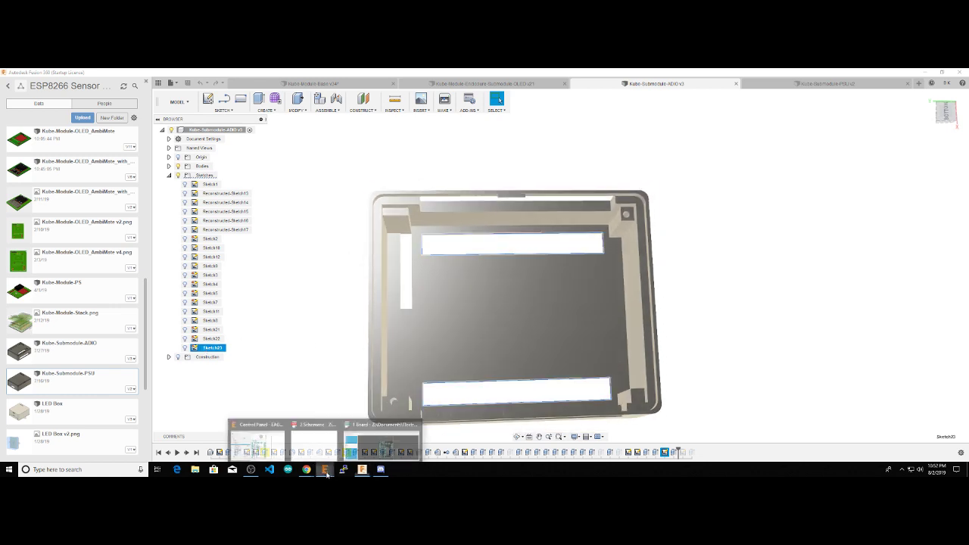
{"action": "left_click", "coordinate": [351, 448]}
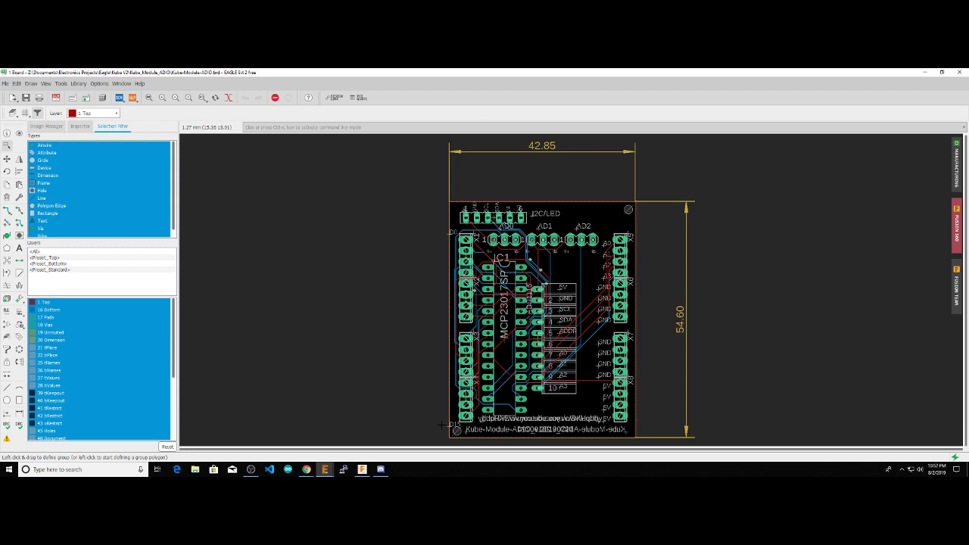
Step: Return to Fusion 360 and examine the ADIO enclosure's long side openings, rim tabs and corner posts
{"action": "left_click", "coordinate": [361, 469]}
{"action": "middle_click_drag", "start_coordinate": [448, 279], "coordinate": [556, 262], "text": "shift"}
{"action": "scroll", "coordinate": [531, 285], "scroll_direction": "up", "scroll_amount": 4}
{"action": "middle_click_drag", "start_coordinate": [450, 298], "coordinate": [497, 303], "text": "shift"}
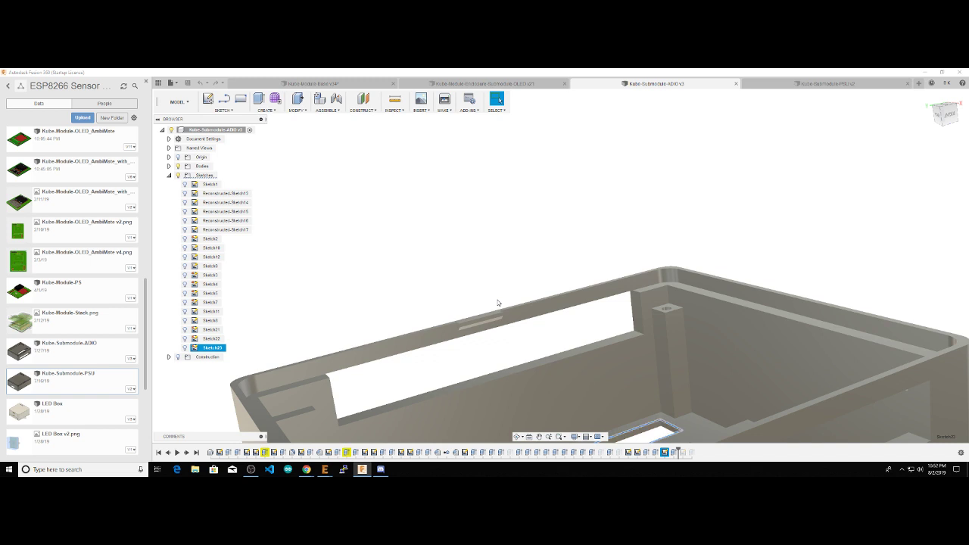
{"action": "middle_click_drag", "start_coordinate": [497, 300], "coordinate": [347, 282], "text": "shift"}
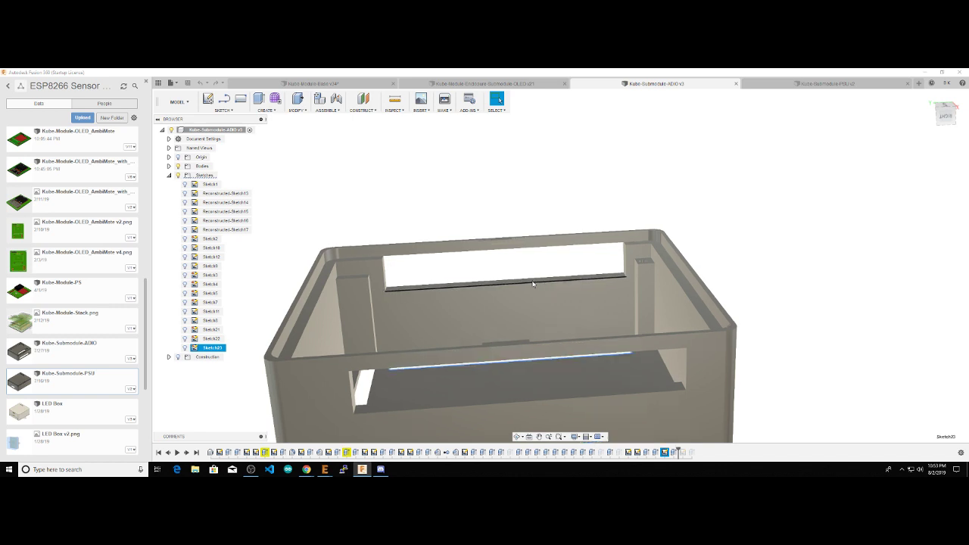
Step: Open Sketch21, the rectangle of the ADIO enclosure's long side opening, for editing
{"action": "middle_click_drag", "start_coordinate": [533, 283], "coordinate": [556, 264], "text": "shift"}
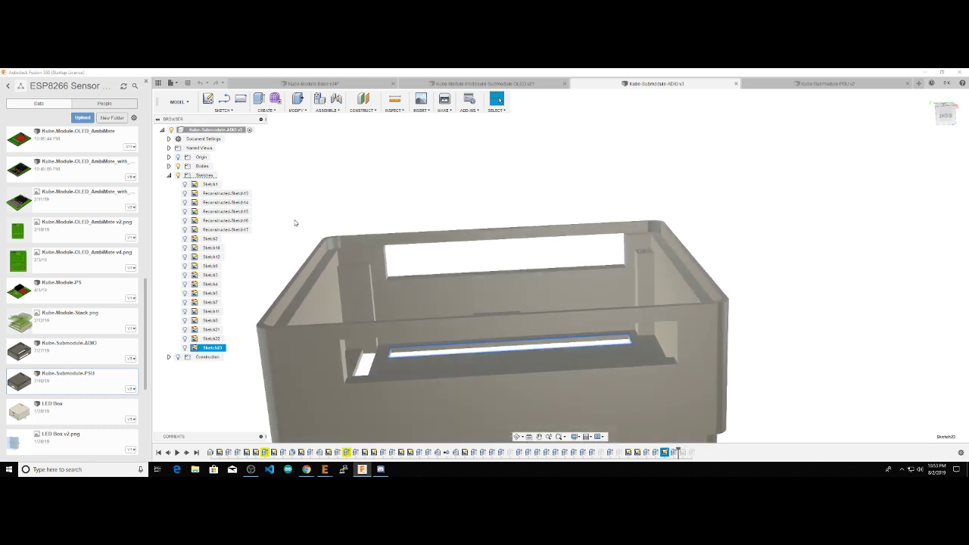
{"action": "middle_click_drag", "start_coordinate": [292, 284], "coordinate": [275, 297], "text": "shift"}
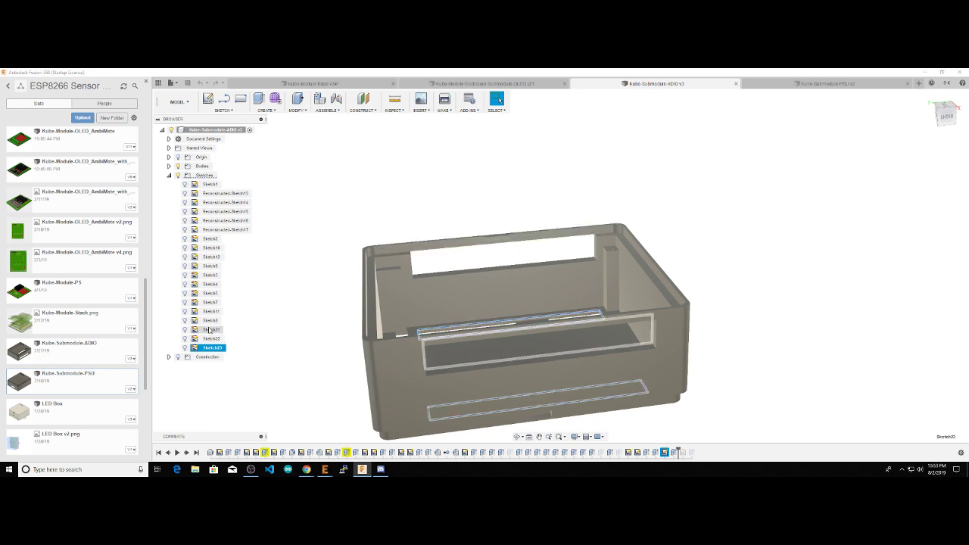
{"action": "left_click", "coordinate": [210, 330]}
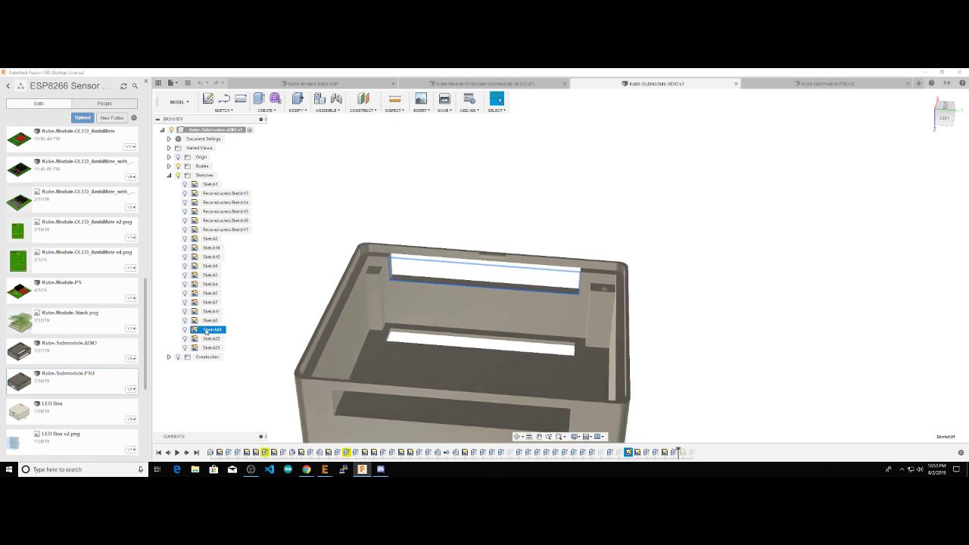
{"action": "double_click", "coordinate": [210, 330]}
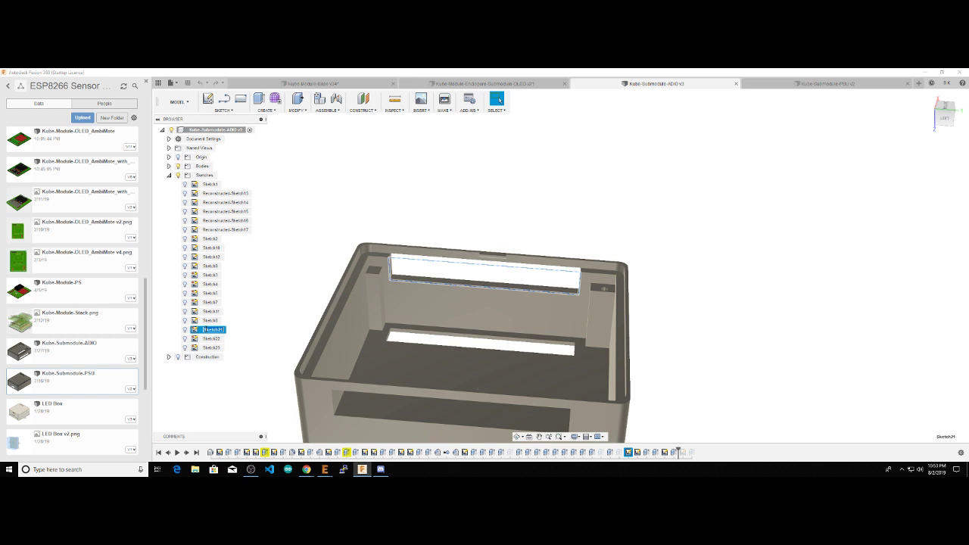
{"action": "scroll", "coordinate": [476, 388], "scroll_direction": "up", "scroll_amount": 5}
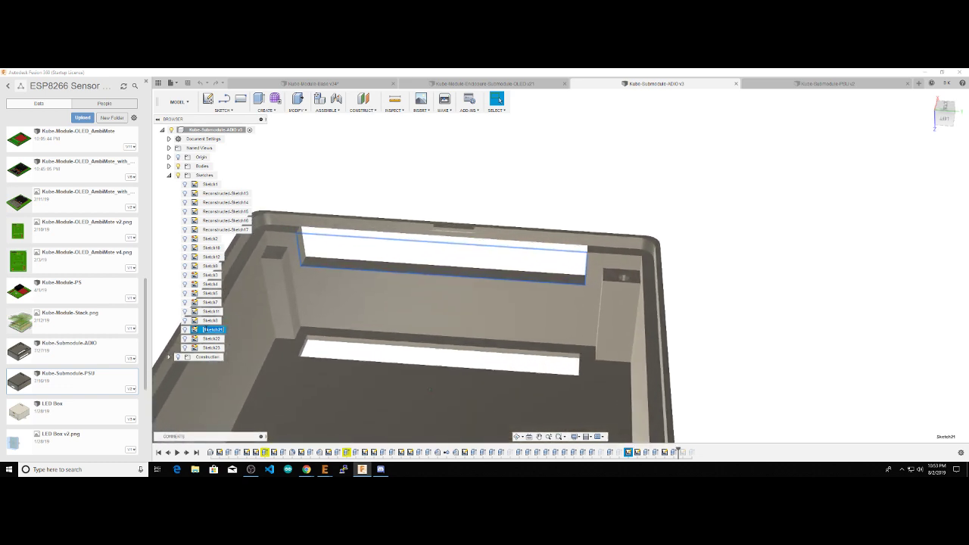
{"action": "mouse_move", "coordinate": [427, 397]}
{"action": "middle_mouse_down", "text": "shift"}
{"action": "mouse_move", "coordinate": [564, 258]}
{"action": "mouse_move", "coordinate": [402, 283]}
{"action": "mouse_move", "coordinate": [397, 302]}
{"action": "mouse_move", "coordinate": [512, 305]}
{"action": "mouse_move", "coordinate": [438, 339]}
{"action": "middle_mouse_up", "text": "shift"}
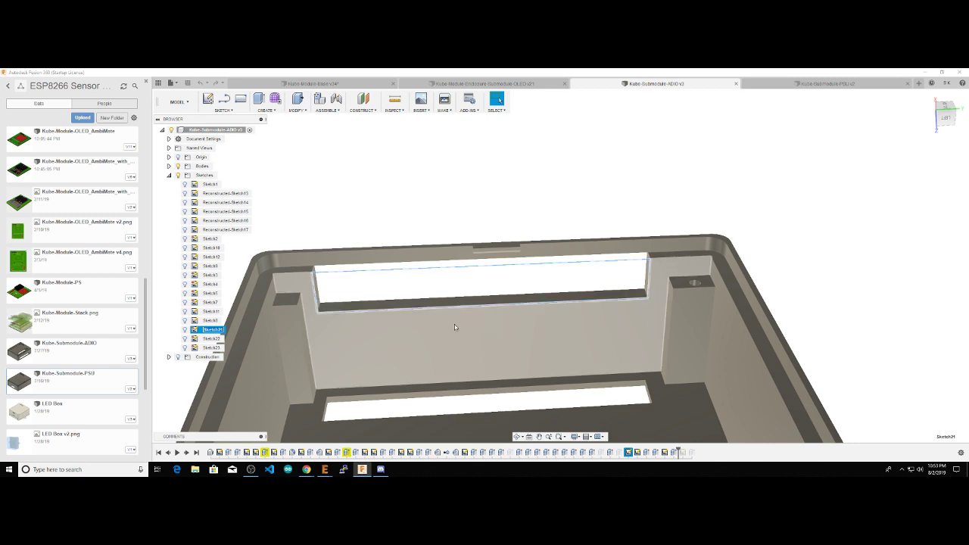
{"action": "left_click", "coordinate": [454, 326]}
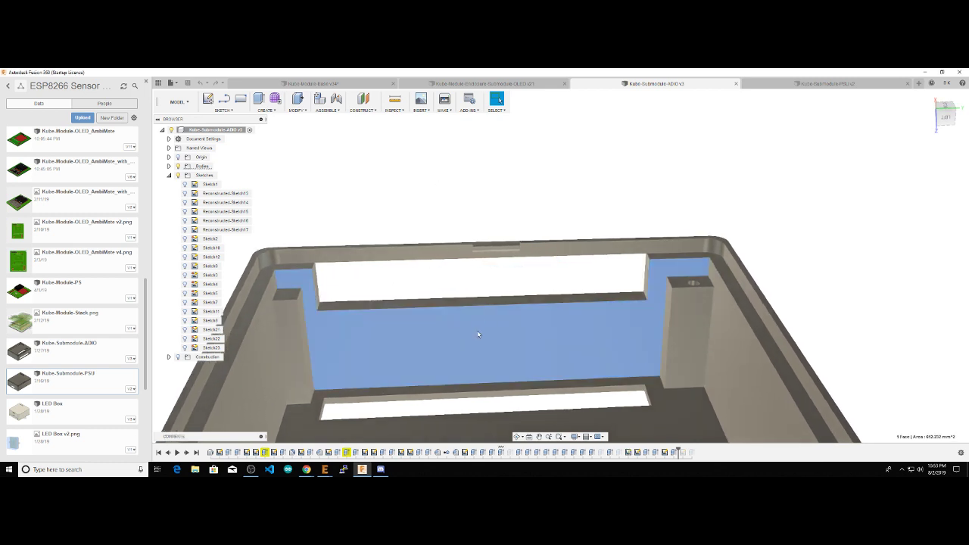
{"action": "double_click", "coordinate": [193, 331]}
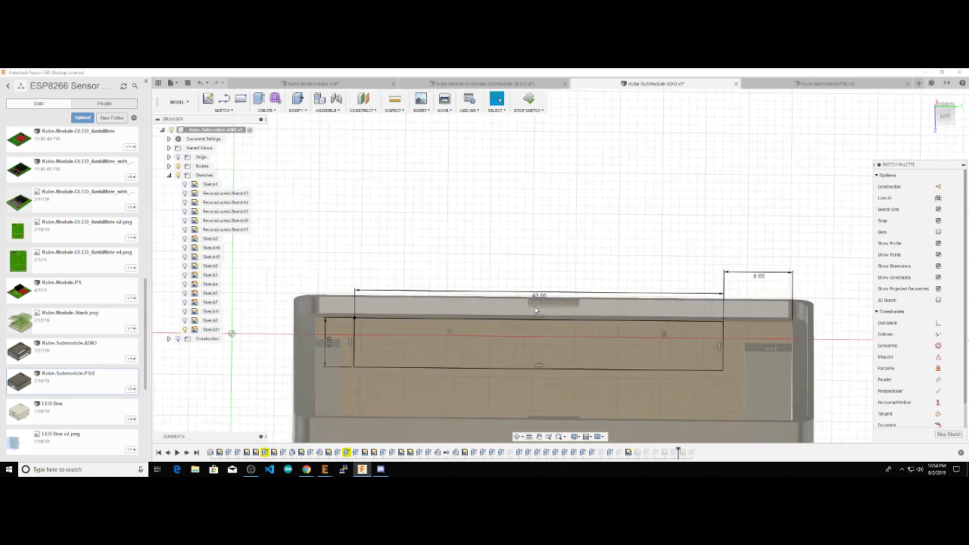
{"action": "mouse_move", "coordinate": [535, 310]}
{"action": "middle_mouse_down", "text": "shift"}
{"action": "mouse_move", "coordinate": [542, 289]}
{"action": "mouse_move", "coordinate": [573, 328]}
{"action": "mouse_move", "coordinate": [551, 313]}
{"action": "middle_mouse_up", "text": "shift"}
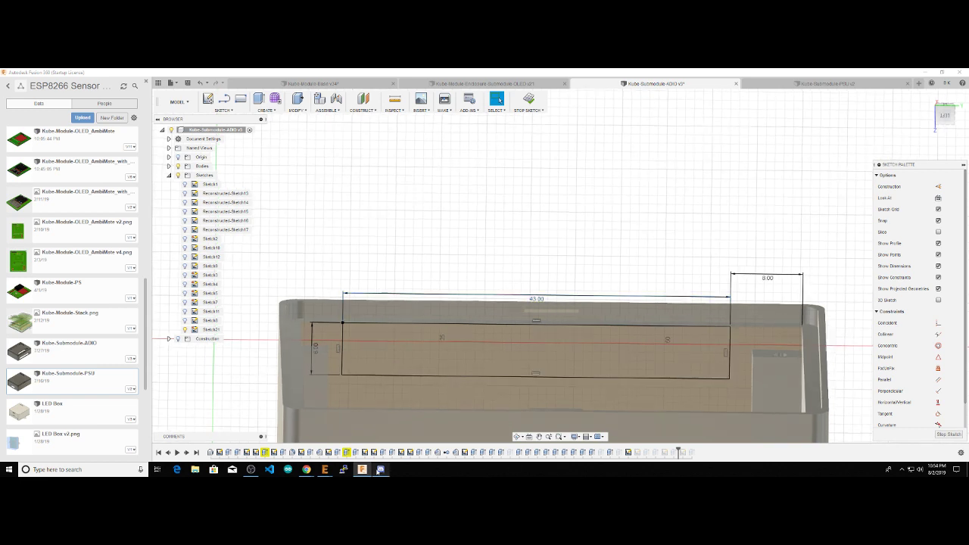
Step: Switch to EAGLE and measure the gap between the X2 and X3 terminal blocks on the ADIO board
{"action": "mouse_move", "coordinate": [333, 467]}
{"action": "left_click", "coordinate": [380, 440]}
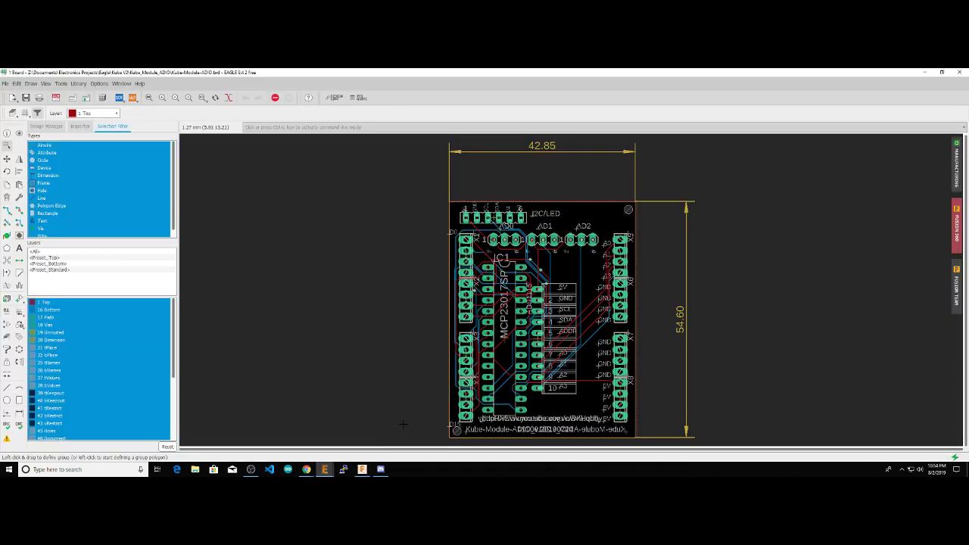
{"action": "scroll", "coordinate": [423, 336], "scroll_direction": "up", "scroll_amount": 5}
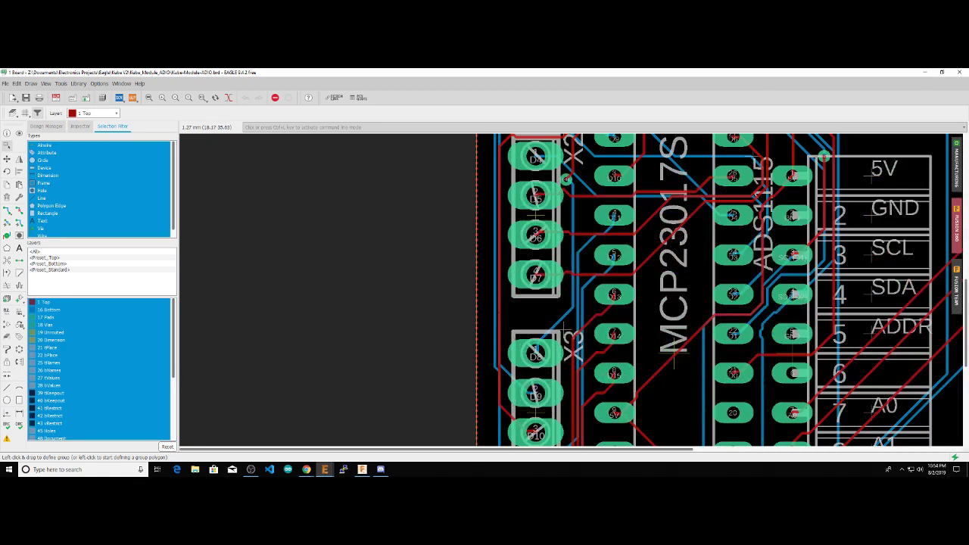
{"action": "left_click", "coordinate": [519, 306]}
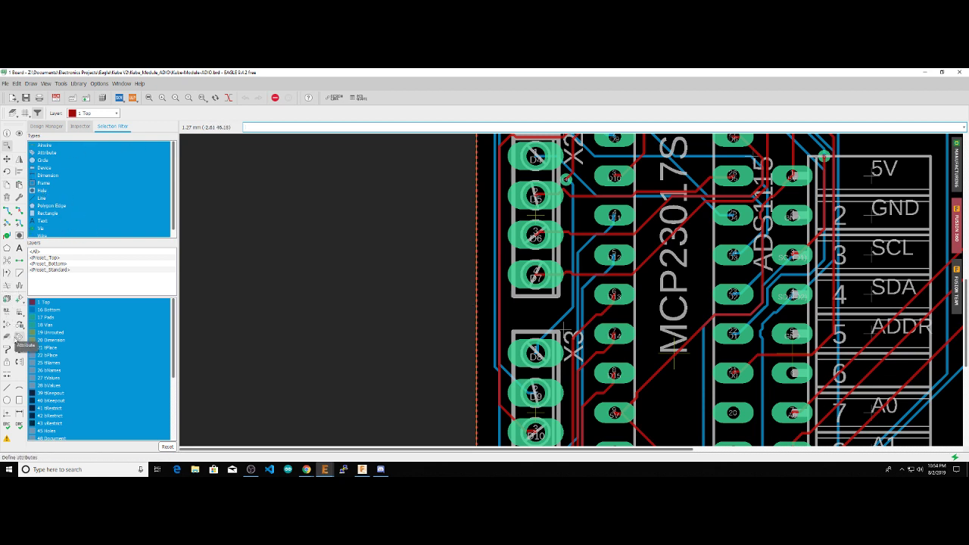
{"action": "left_click", "coordinate": [19, 414]}
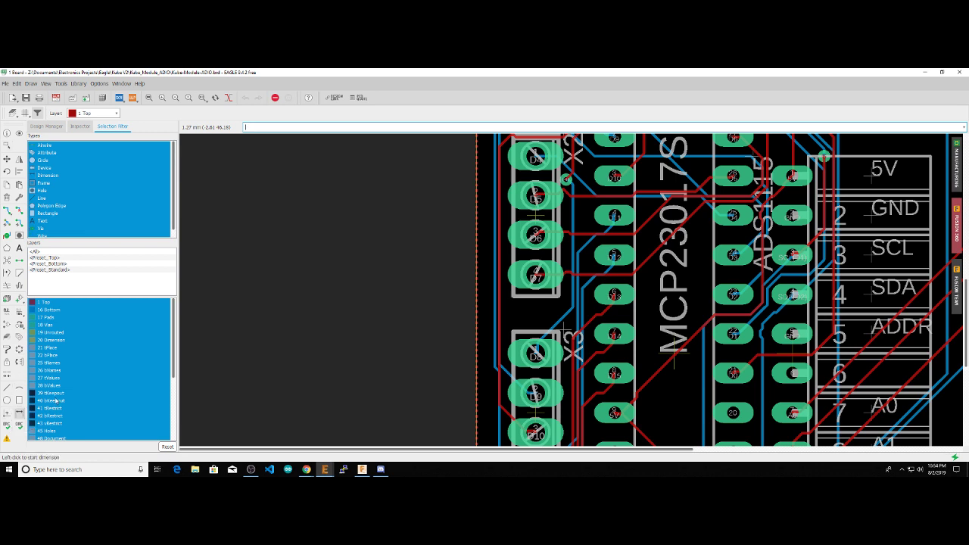
{"action": "left_click", "coordinate": [515, 296]}
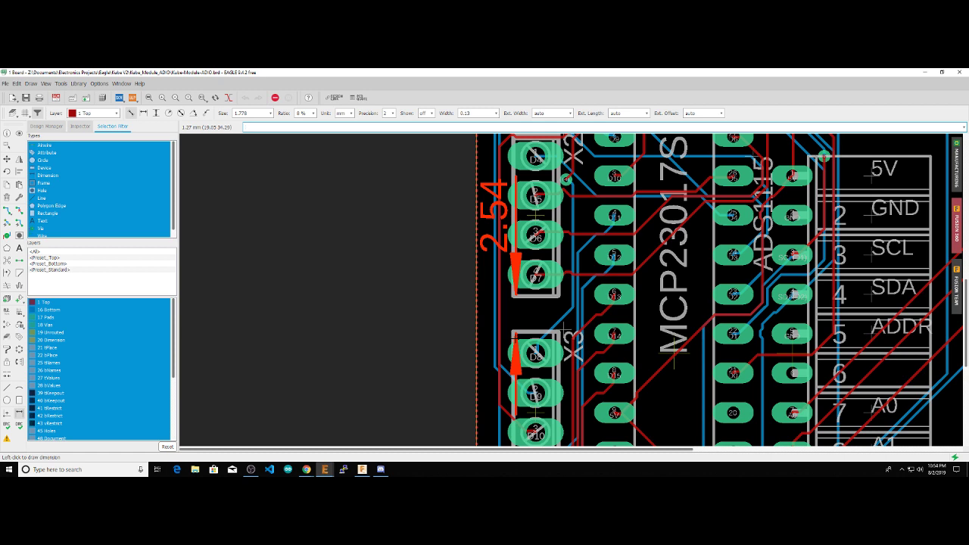
Step: Measure the gap between the I2C/LED header and terminal block X1, and from the end of X4 to the nearby board edge
{"action": "scroll", "coordinate": [516, 338], "scroll_direction": "down", "scroll_amount": 4}
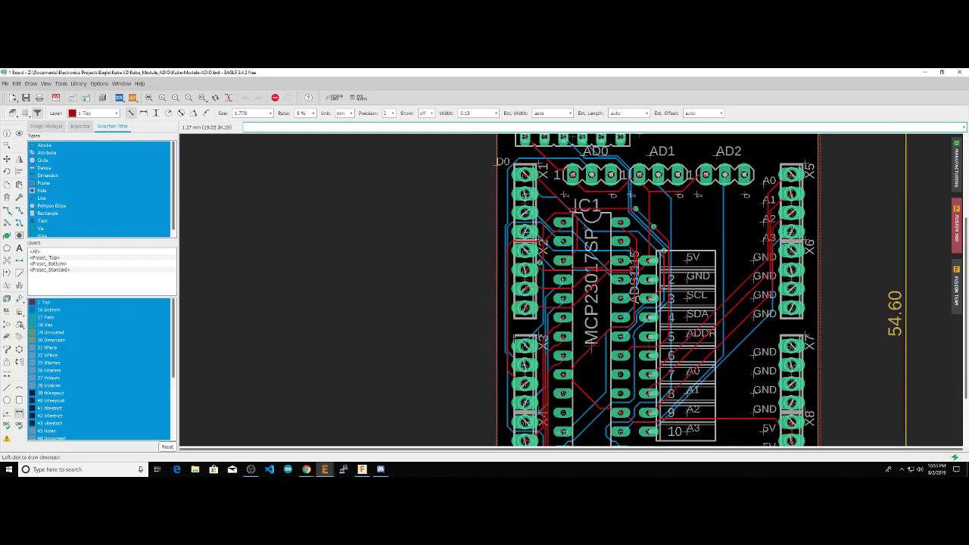
{"action": "scroll", "coordinate": [514, 317], "scroll_direction": "down", "scroll_amount": 2}
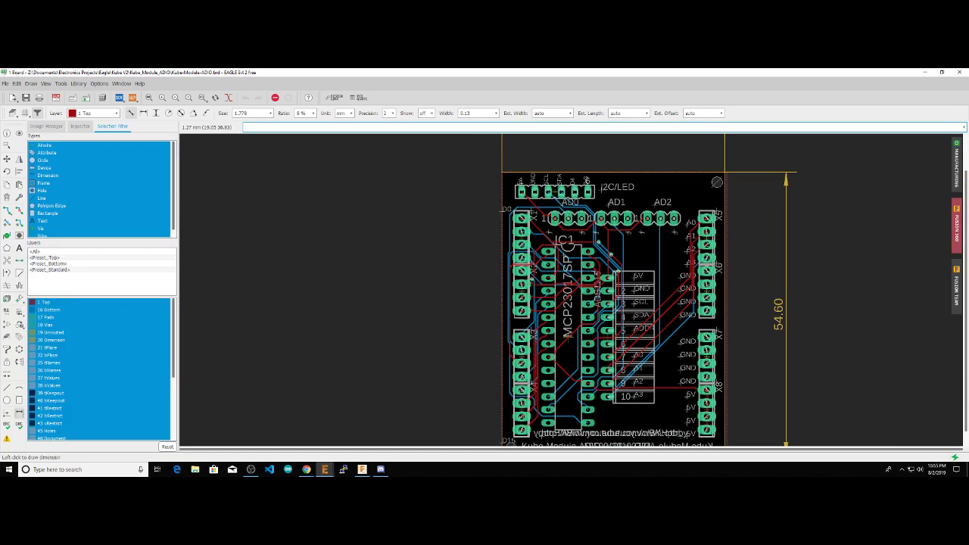
{"action": "scroll", "coordinate": [512, 199], "scroll_direction": "up", "scroll_amount": 4}
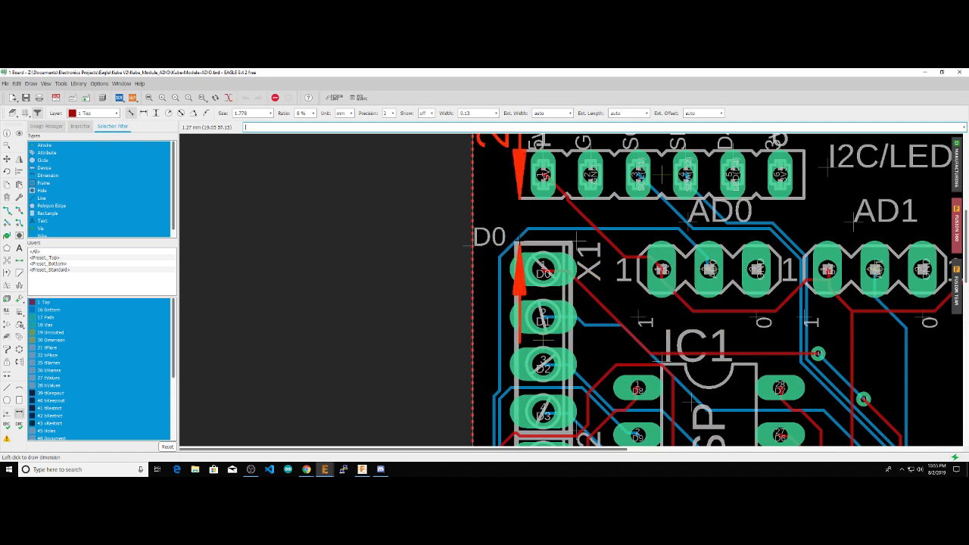
{"action": "scroll", "coordinate": [518, 241], "scroll_direction": "down", "scroll_amount": 2}
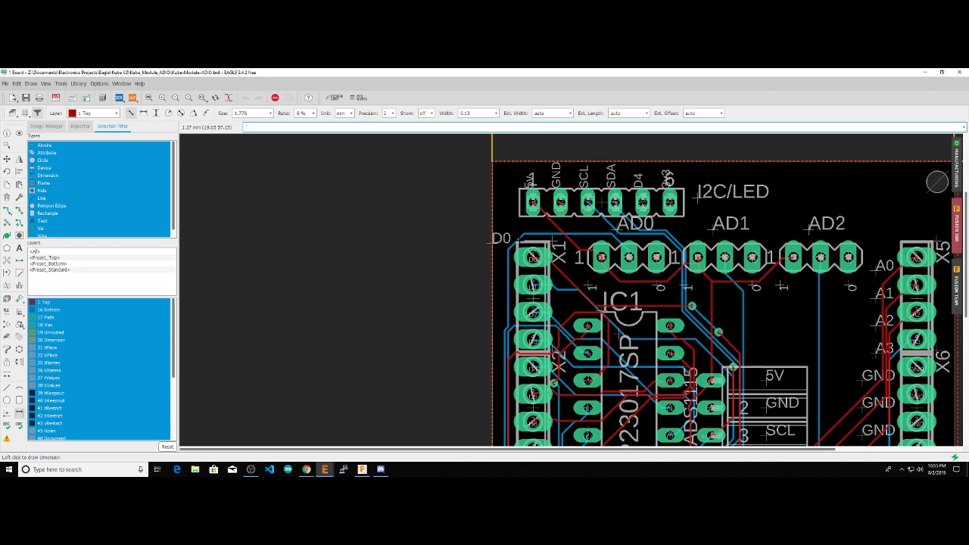
{"action": "scroll", "coordinate": [484, 195], "scroll_direction": "down", "scroll_amount": 5}
{"action": "scroll", "coordinate": [496, 359], "scroll_direction": "up", "scroll_amount": 6}
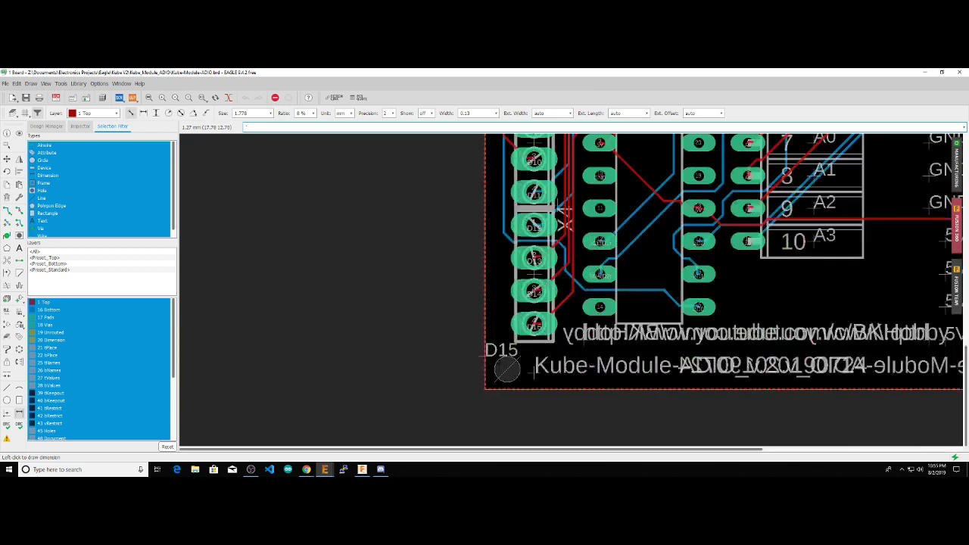
{"action": "left_click", "coordinate": [517, 338]}
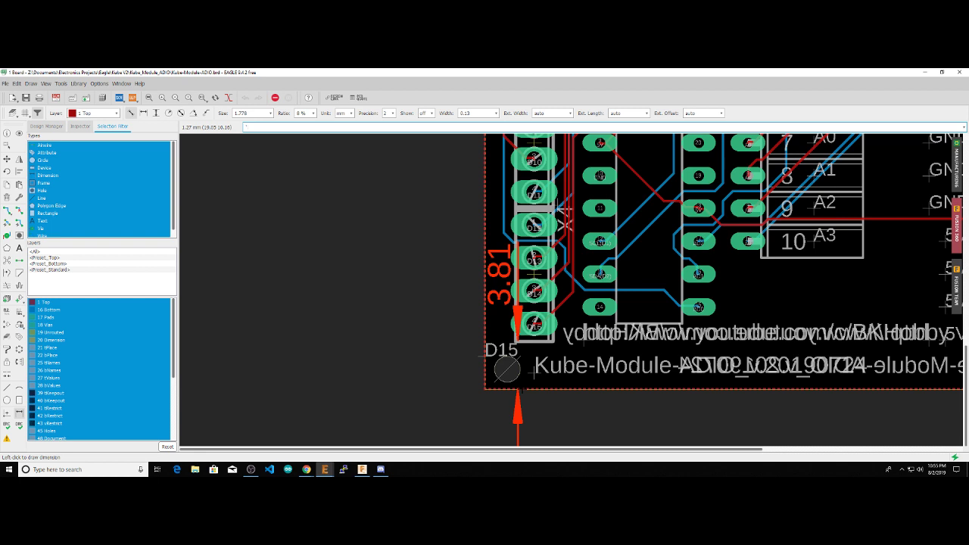
{"action": "key", "text": "Escape"}
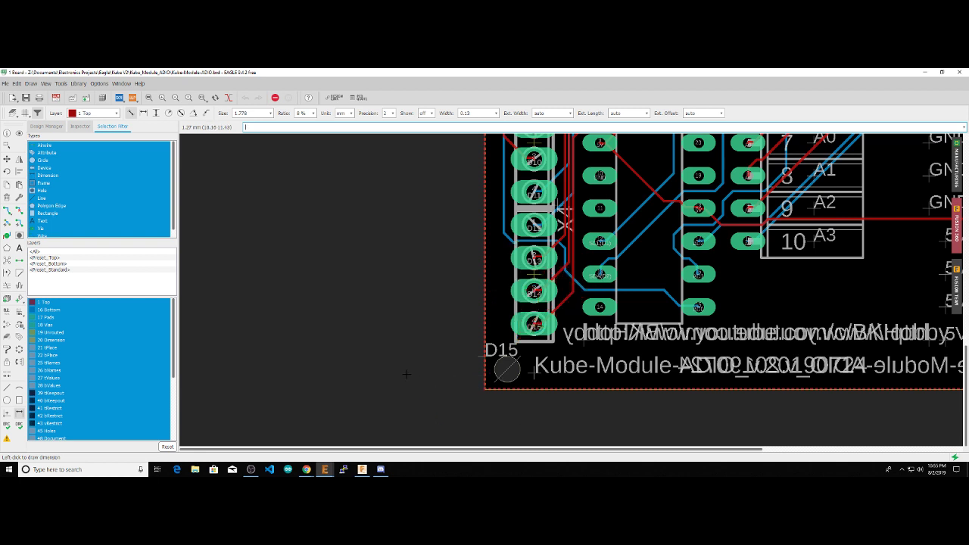
Step: Return to Fusion 360 and add a driven dimension between the opening's end beside the 8 mm offset and the adjacent corner post
{"action": "key", "text": "alt+Tab"}
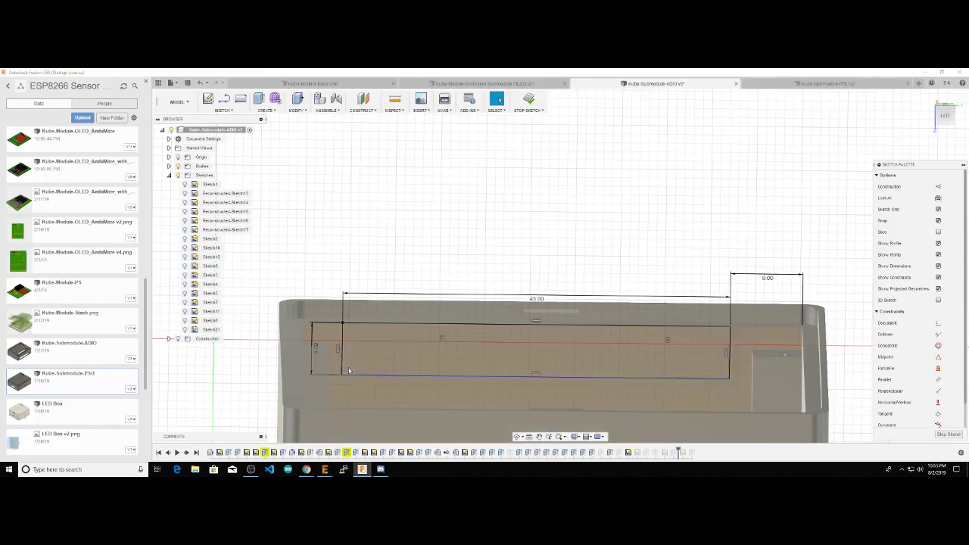
{"action": "left_click", "coordinate": [870, 313]}
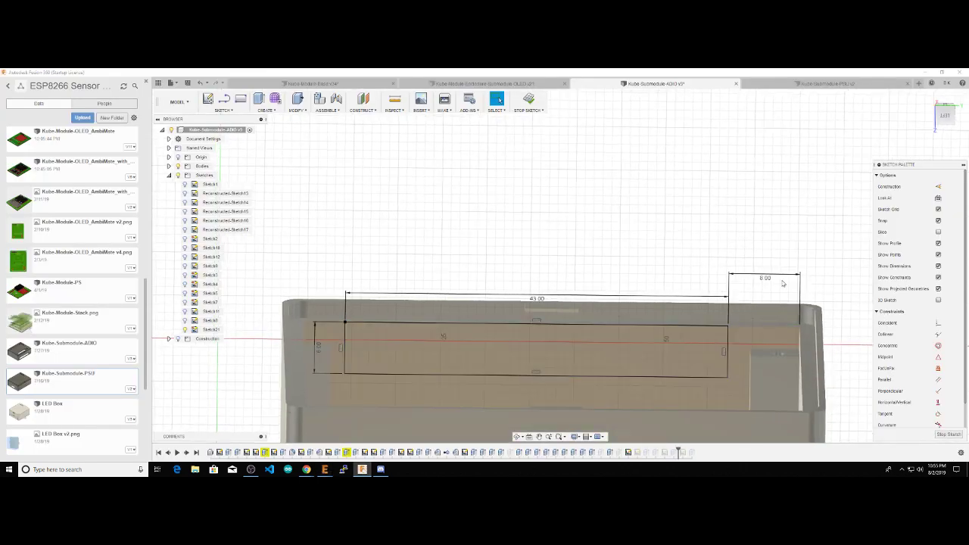
{"action": "left_click", "coordinate": [749, 362]}
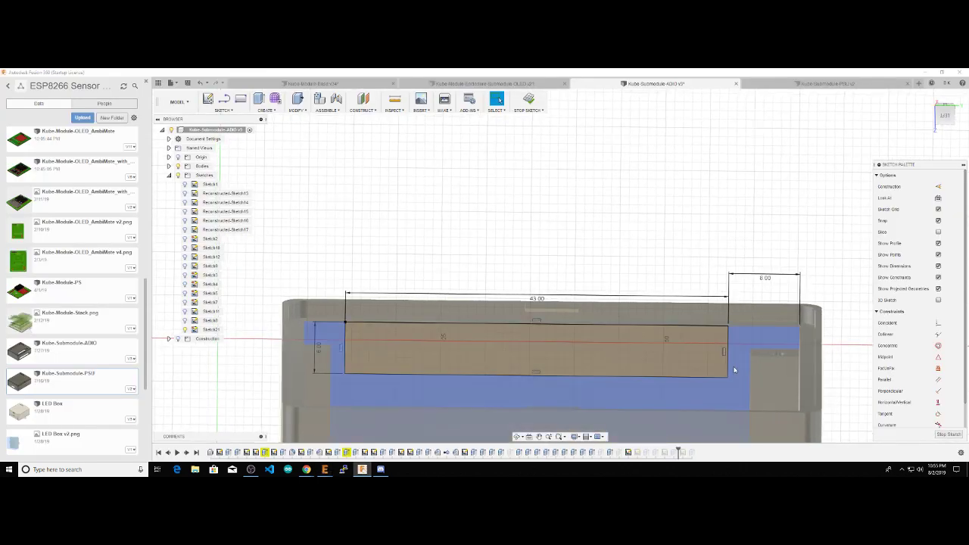
{"action": "key", "text": "l"}
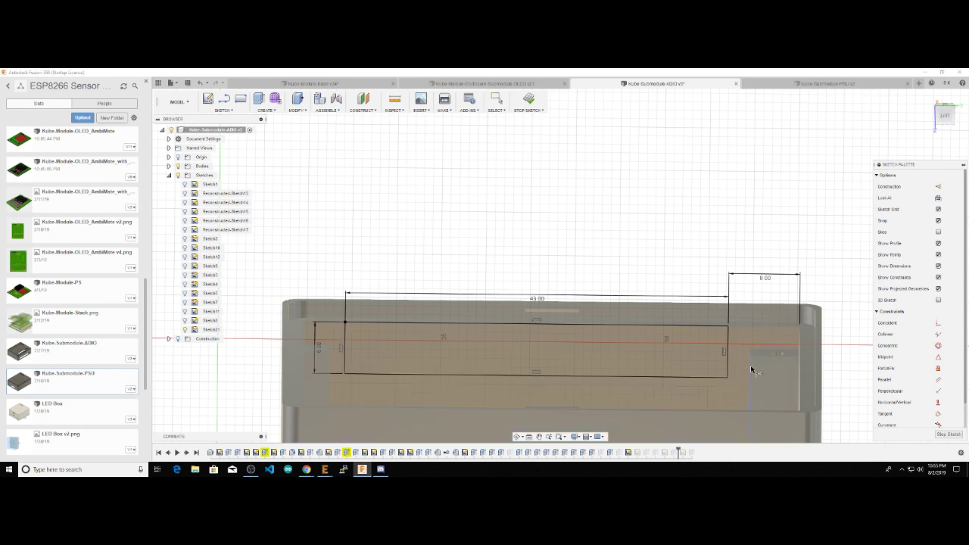
{"action": "left_click", "coordinate": [729, 370]}
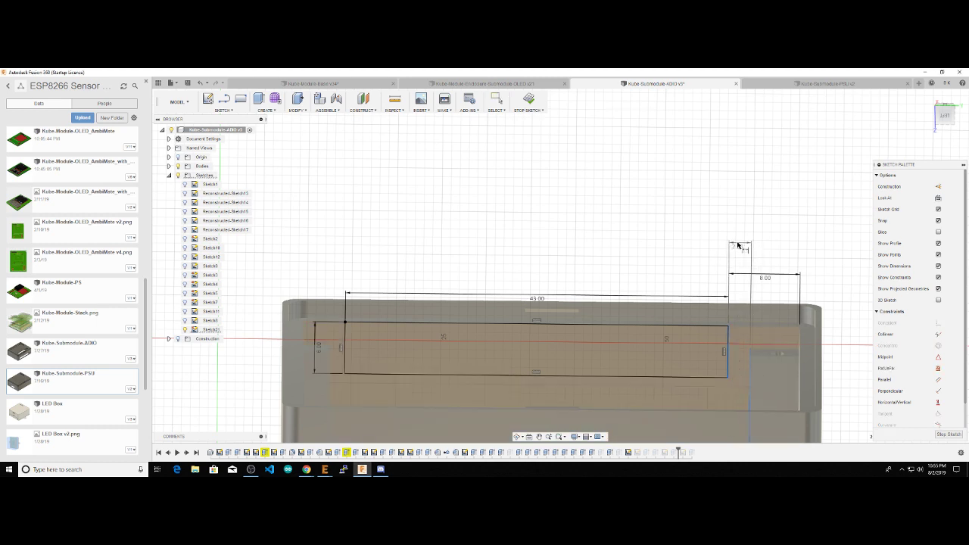
{"action": "left_click", "coordinate": [738, 249]}
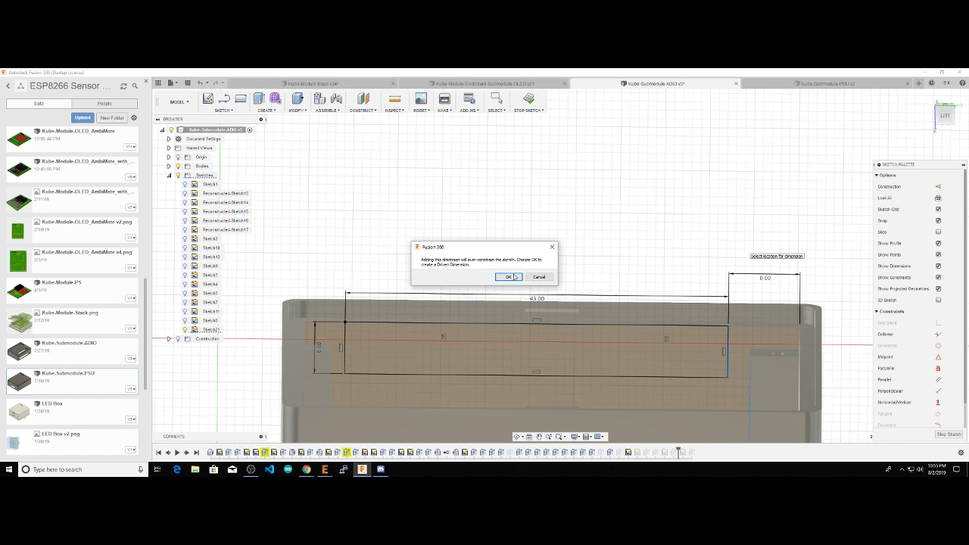
{"action": "left_click", "coordinate": [514, 277]}
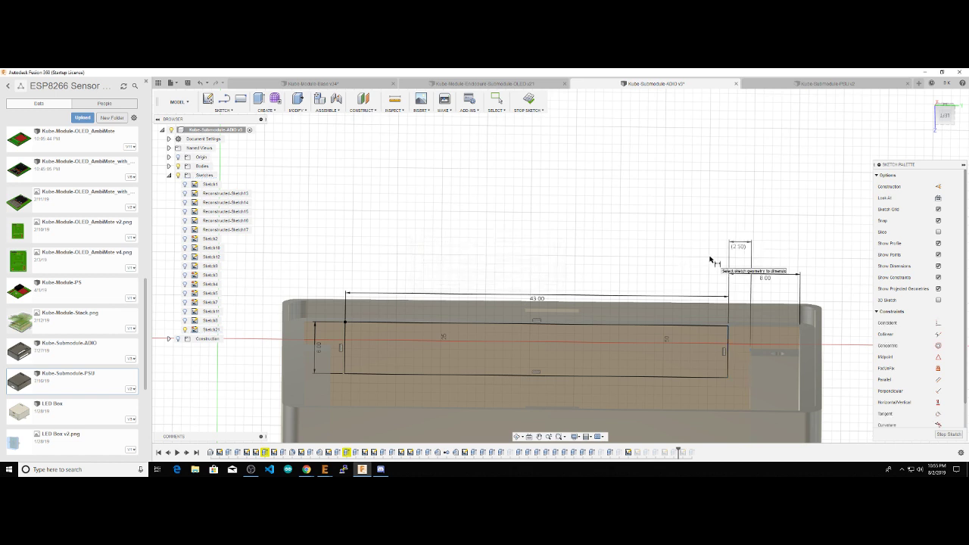
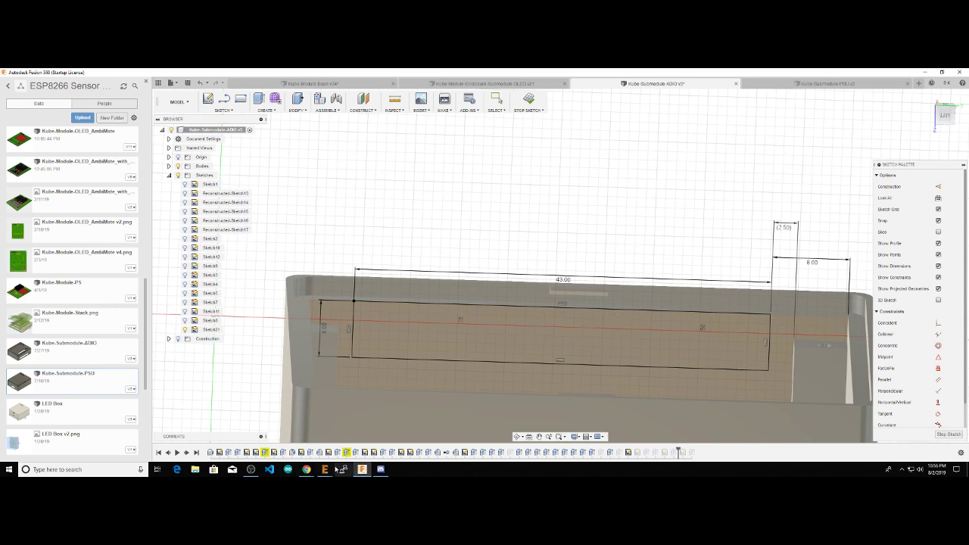
Step: Switch to EAGLE and measure the combined length of the X3 and X4 terminal blocks
{"action": "mouse_move", "coordinate": [324, 469]}
{"action": "left_click", "coordinate": [384, 446]}
{"action": "scroll", "coordinate": [412, 283], "scroll_direction": "down", "scroll_amount": 6}
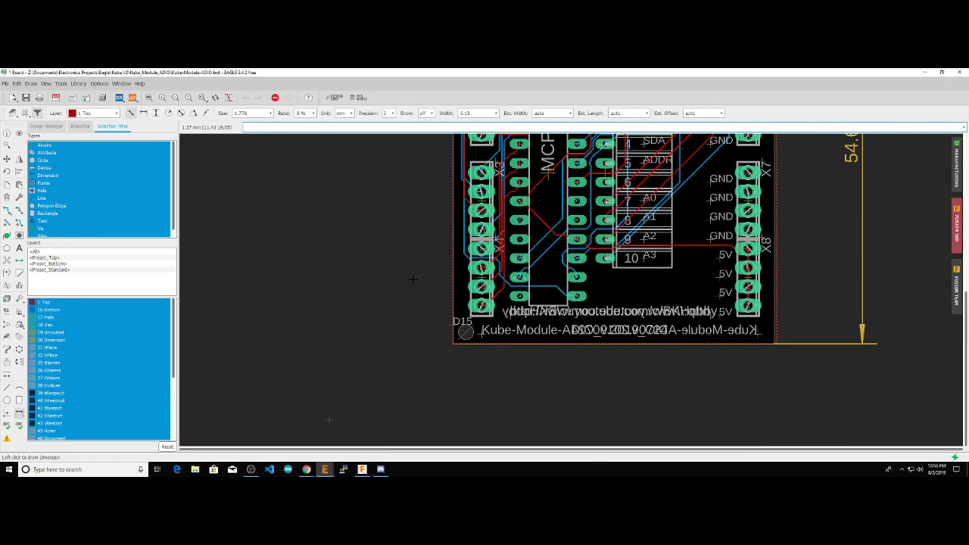
{"action": "scroll", "coordinate": [420, 301], "scroll_direction": "up", "scroll_amount": 6}
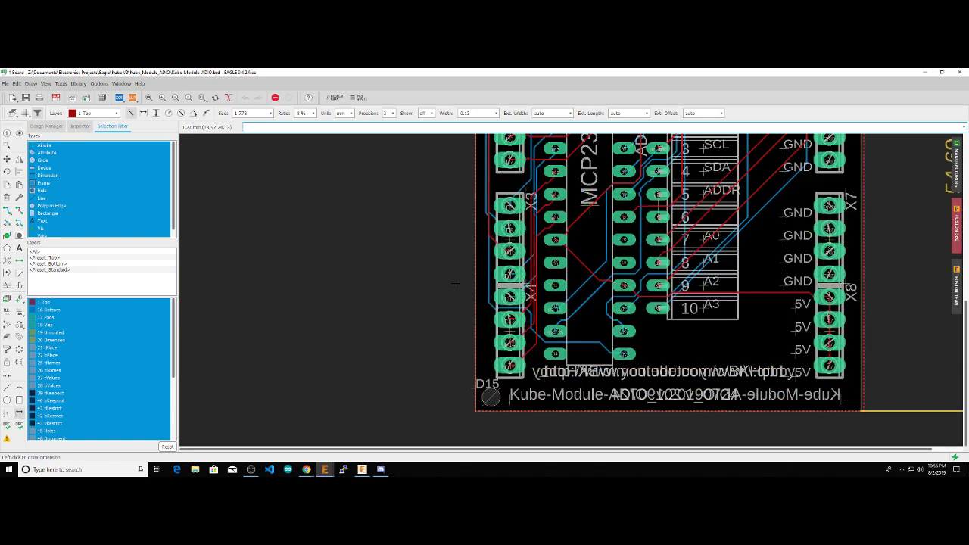
{"action": "left_click", "coordinate": [497, 203]}
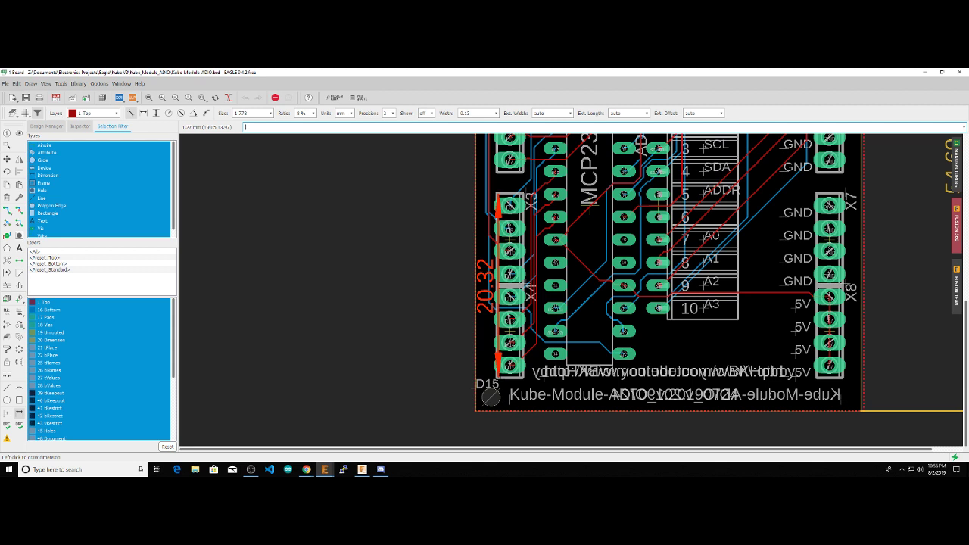
{"action": "key", "text": "Escape"}
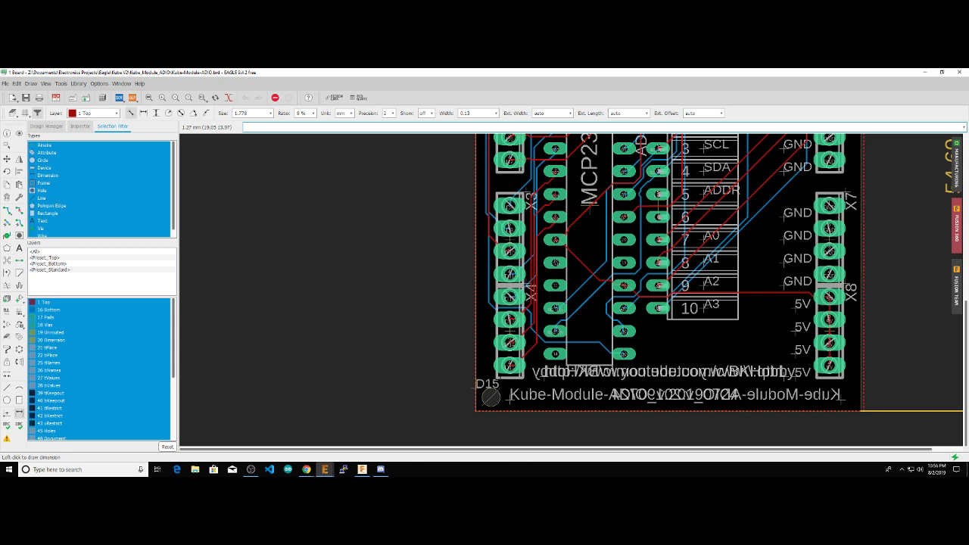
Step: Switch back to Fusion 360 and sketch a 2.5 mm wide rectangle across the full height of the side opening near its middle
{"action": "left_click", "coordinate": [363, 470]}
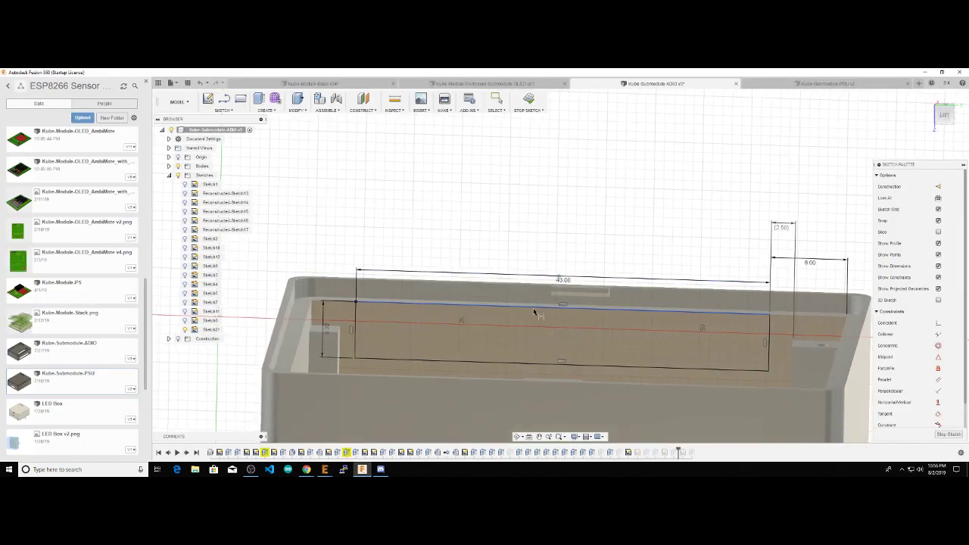
{"action": "left_click", "coordinate": [243, 100]}
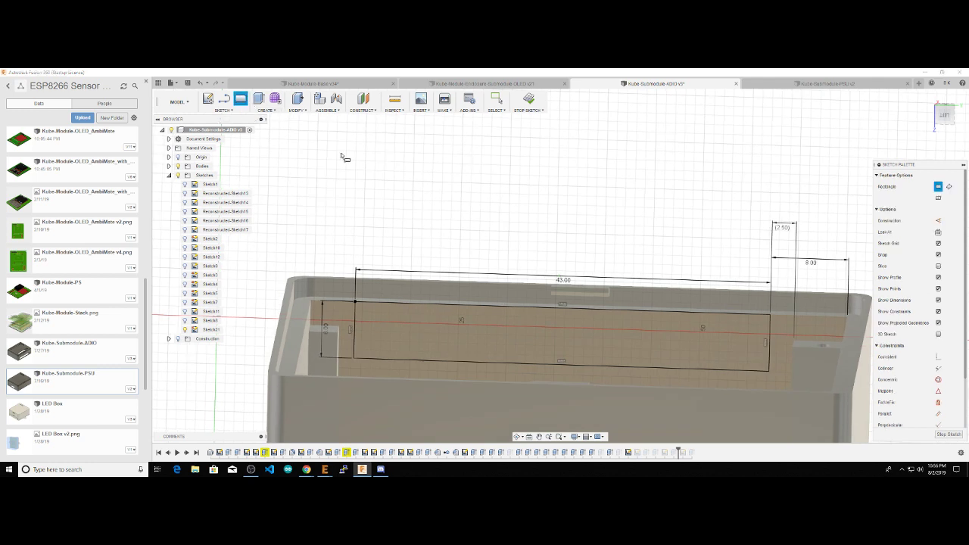
{"action": "left_click", "coordinate": [535, 309]}
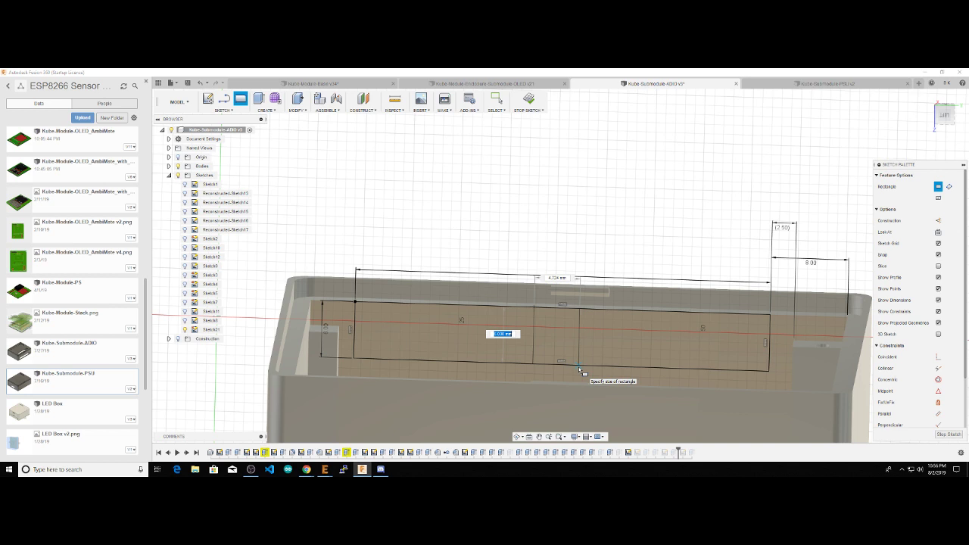
{"action": "key", "text": "Tab"}
{"action": "type", "text": "2.5"}
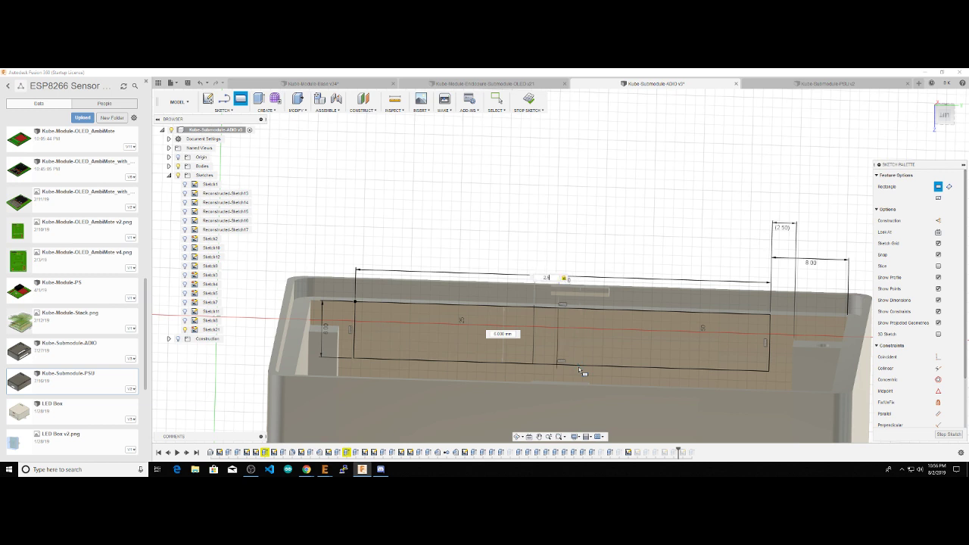
{"action": "key", "text": "Return"}
{"action": "key", "text": "Escape"}
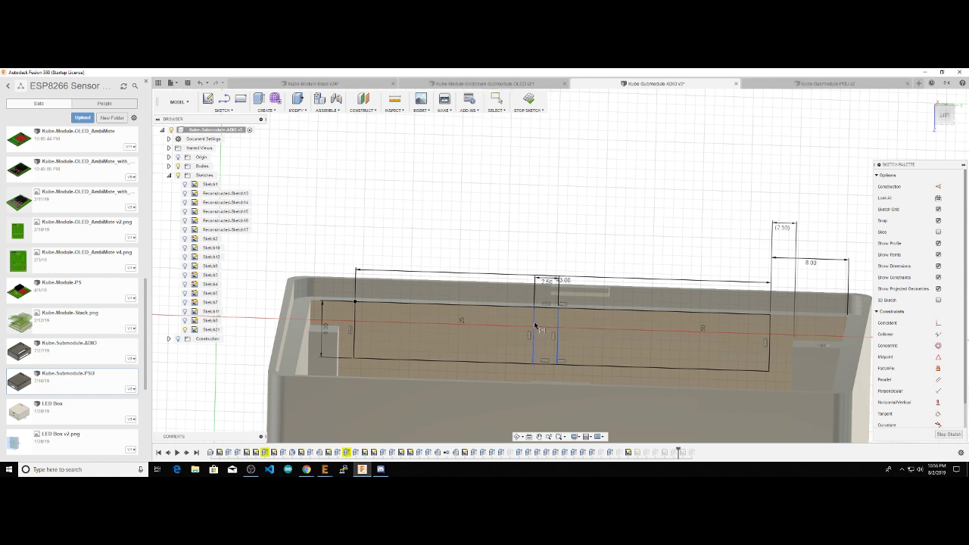
Step: Dimension the divider's distance from the opening's far end as (opening length - divider width) / 2, and finish the sketch
{"action": "left_click", "coordinate": [534, 326]}
{"action": "left_click", "coordinate": [356, 322]}
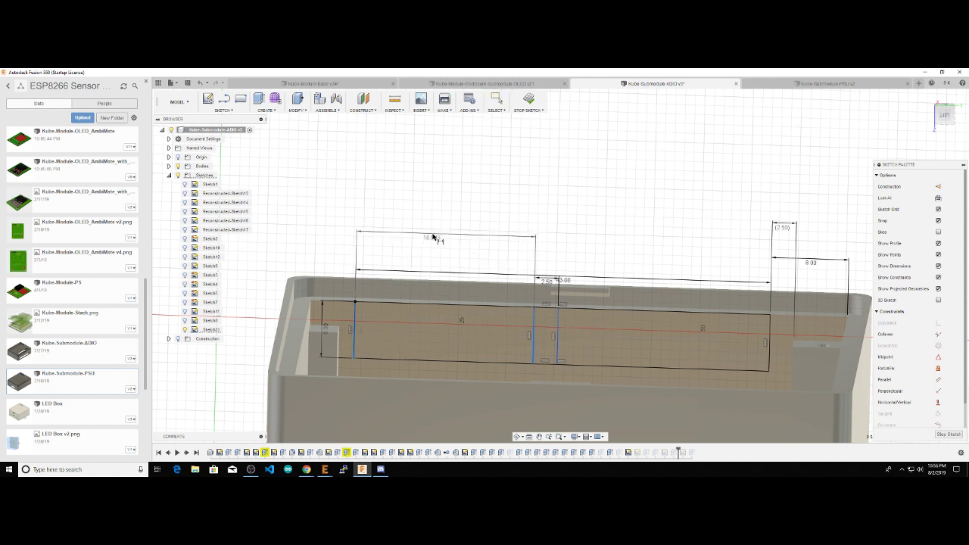
{"action": "left_click", "coordinate": [433, 237]}
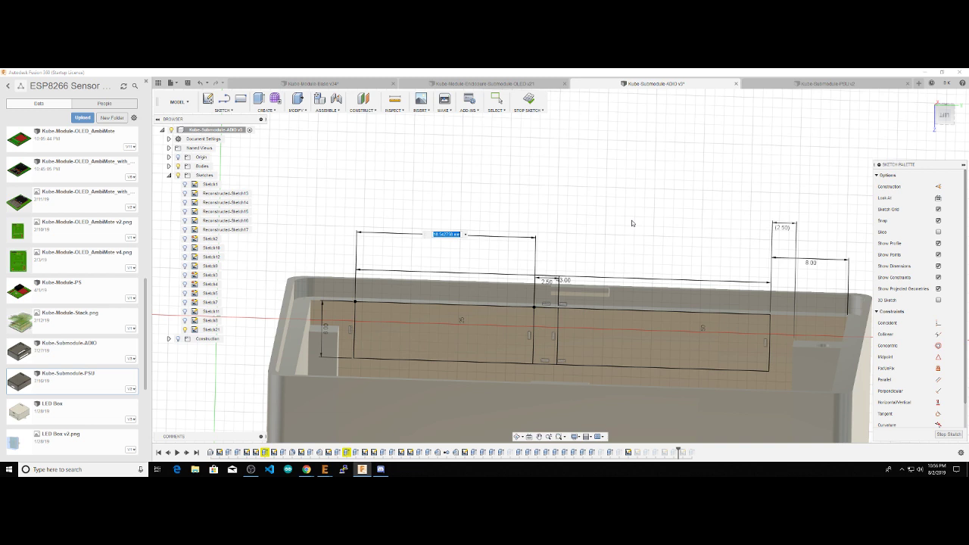
{"action": "type", "text": "3"}
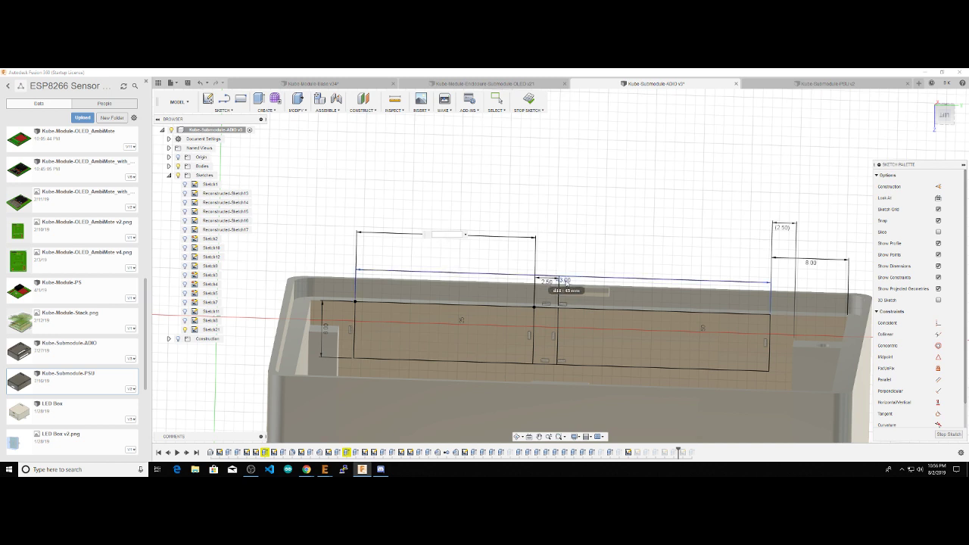
{"action": "left_click", "coordinate": [565, 284]}
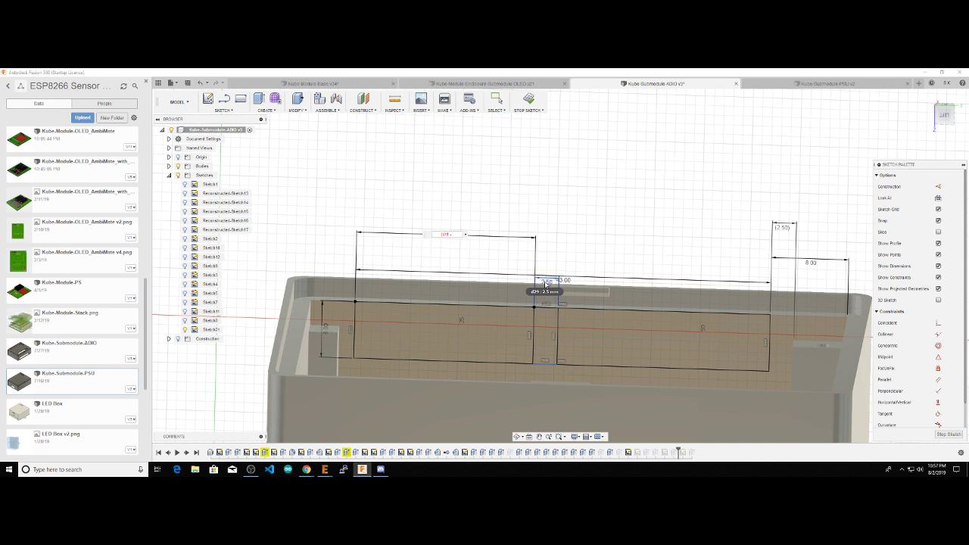
{"action": "type", "text": "-"}
{"action": "left_click", "coordinate": [546, 282]}
{"action": "type", "text": ") / 2"}
{"action": "key", "text": "Return"}
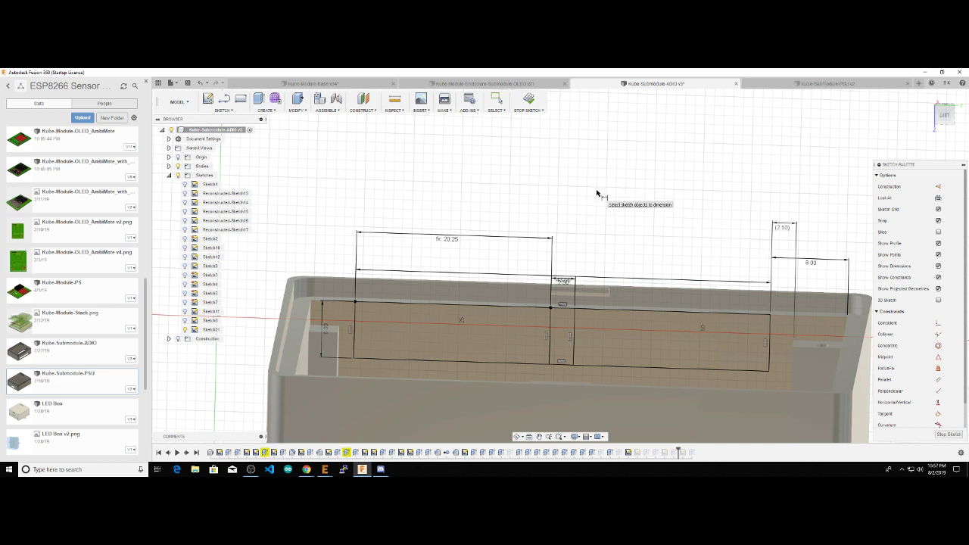
{"action": "scroll", "coordinate": [596, 195], "scroll_direction": "down", "scroll_amount": 4}
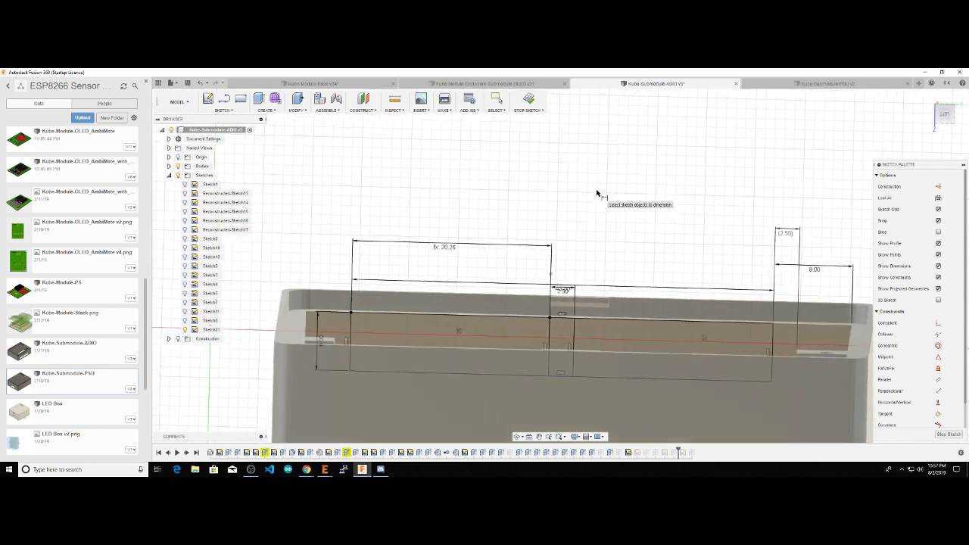
{"action": "middle_click_drag", "start_coordinate": [579, 300], "coordinate": [562, 317], "text": "shift"}
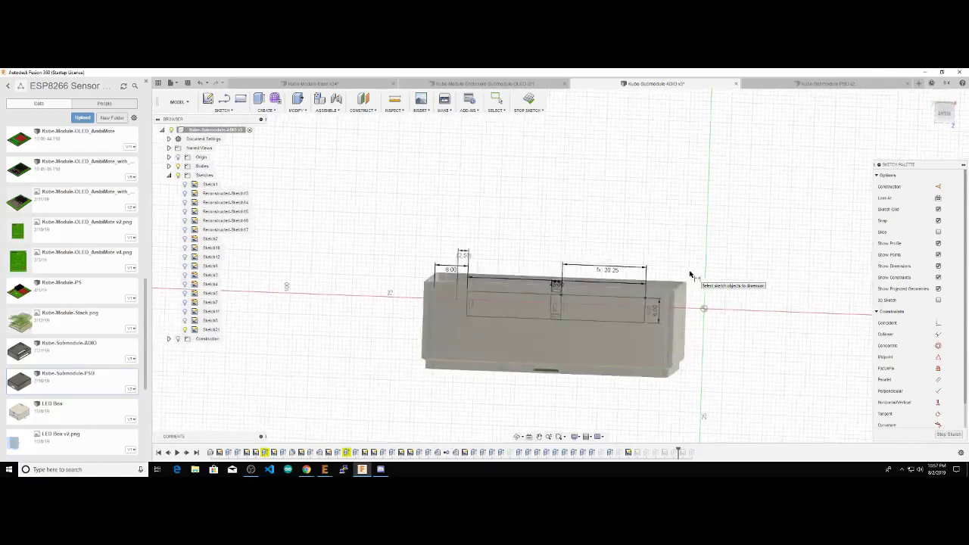
{"action": "left_click", "coordinate": [530, 102]}
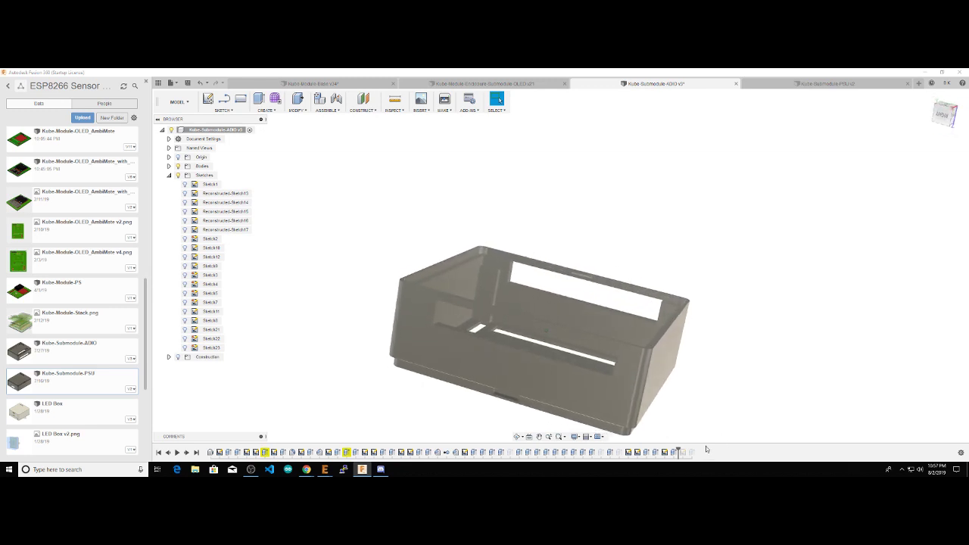
Step: Edit the side opening's cut extrude to leave out the central divider profile and cut only the two openings beside it
{"action": "left_click", "coordinate": [674, 452]}
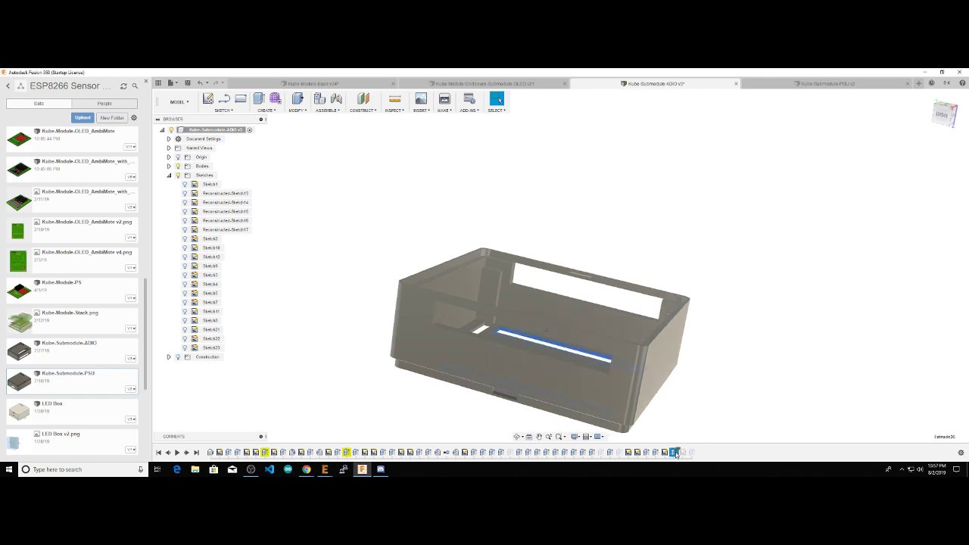
{"action": "left_click", "coordinate": [655, 452]}
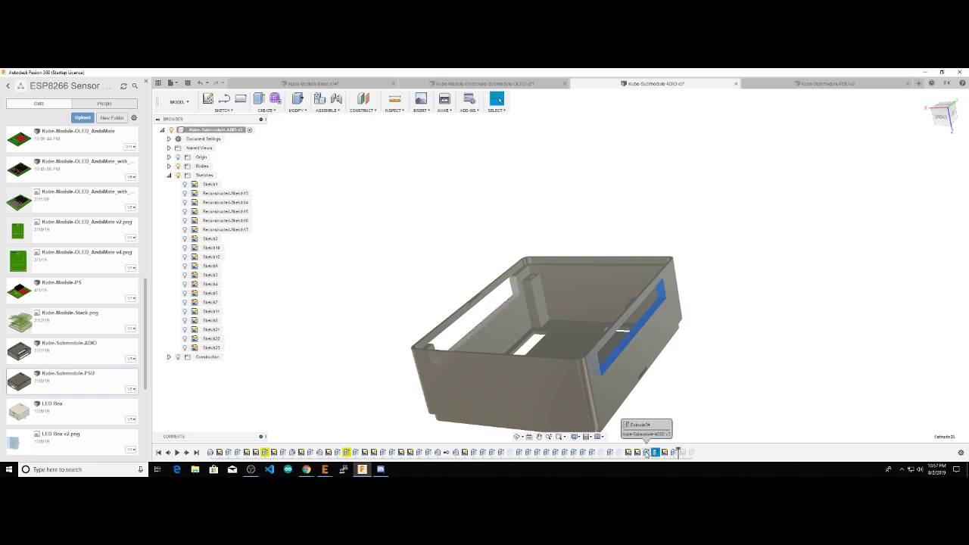
{"action": "left_click", "coordinate": [645, 451]}
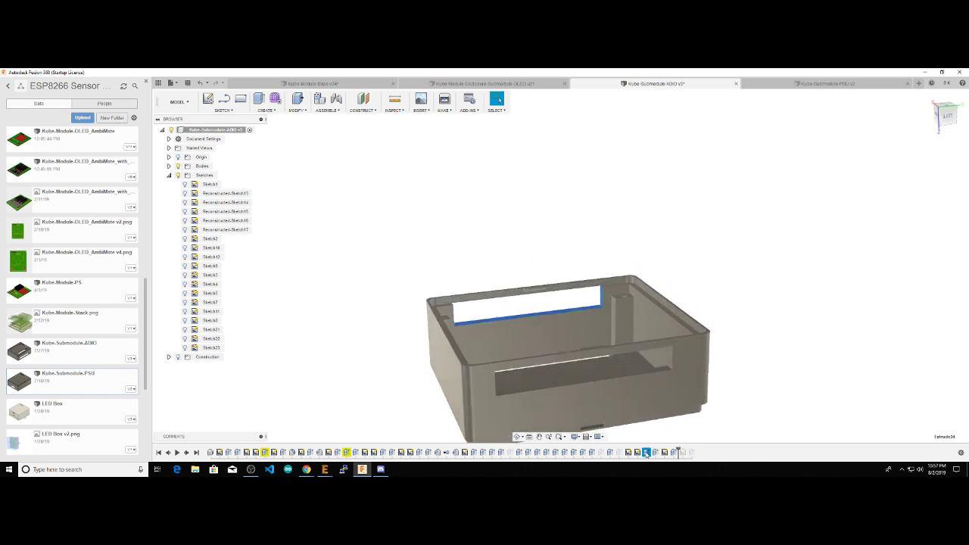
{"action": "right_click", "coordinate": [646, 452]}
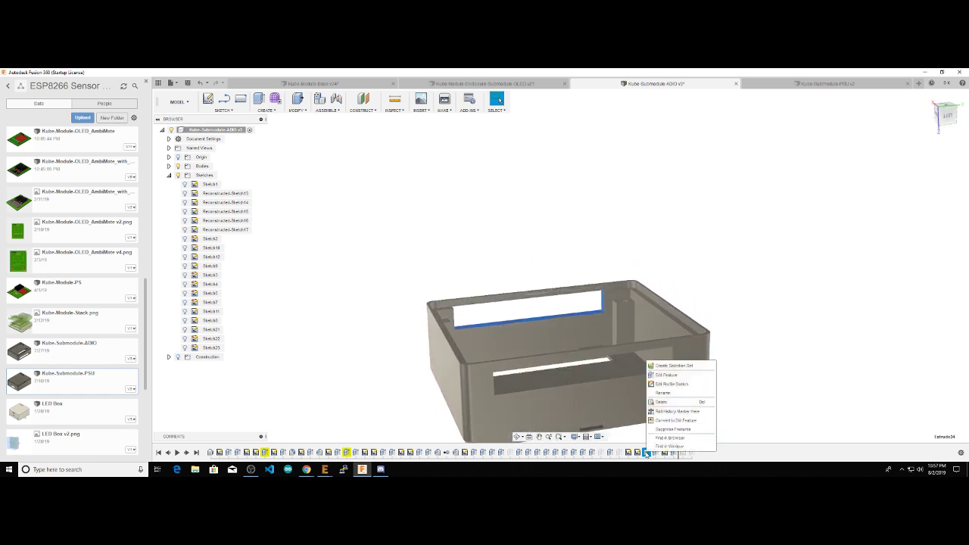
{"action": "left_click", "coordinate": [667, 374]}
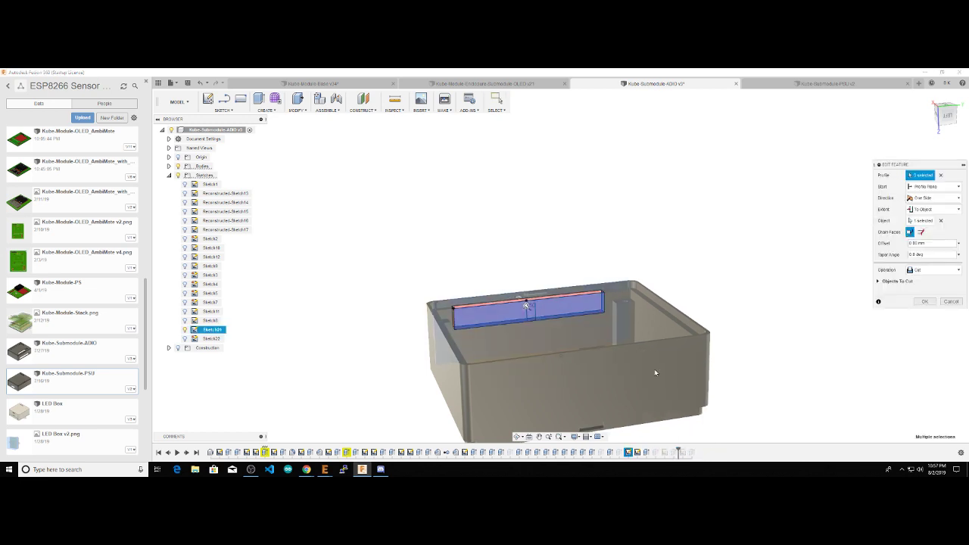
{"action": "left_click", "coordinate": [544, 316]}
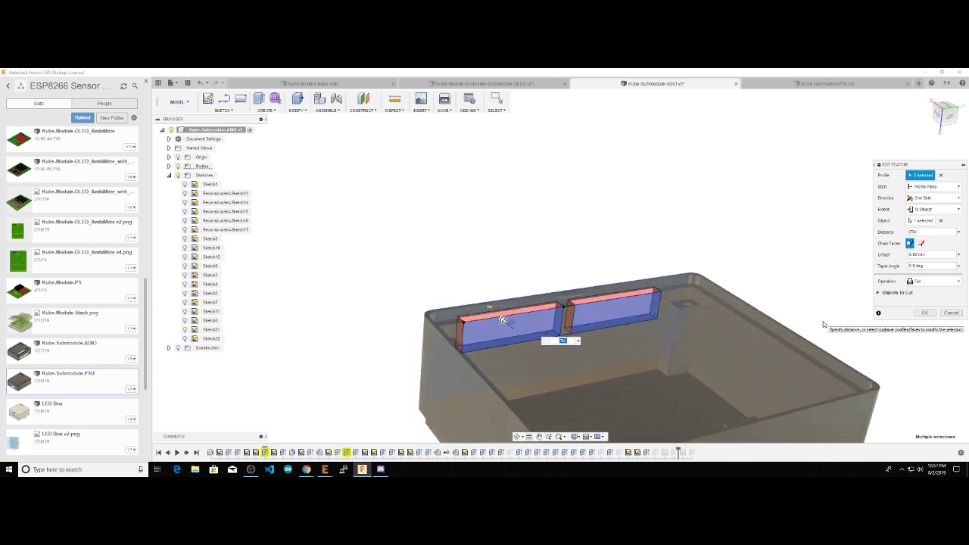
{"action": "left_click", "coordinate": [922, 312]}
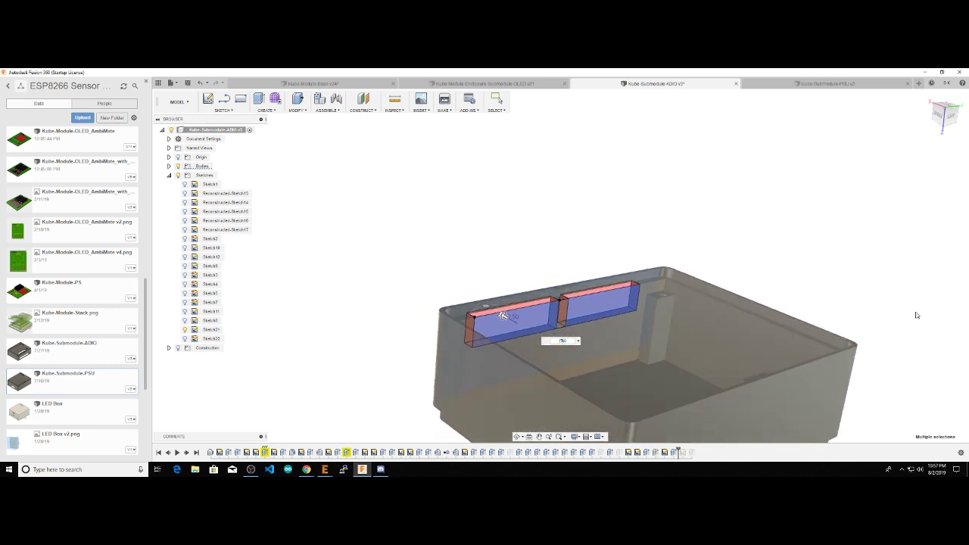
Step: Examine the divided side opening and its central post from outside and inside the enclosure
{"action": "middle_click_drag", "start_coordinate": [502, 287], "coordinate": [743, 255], "text": "shift"}
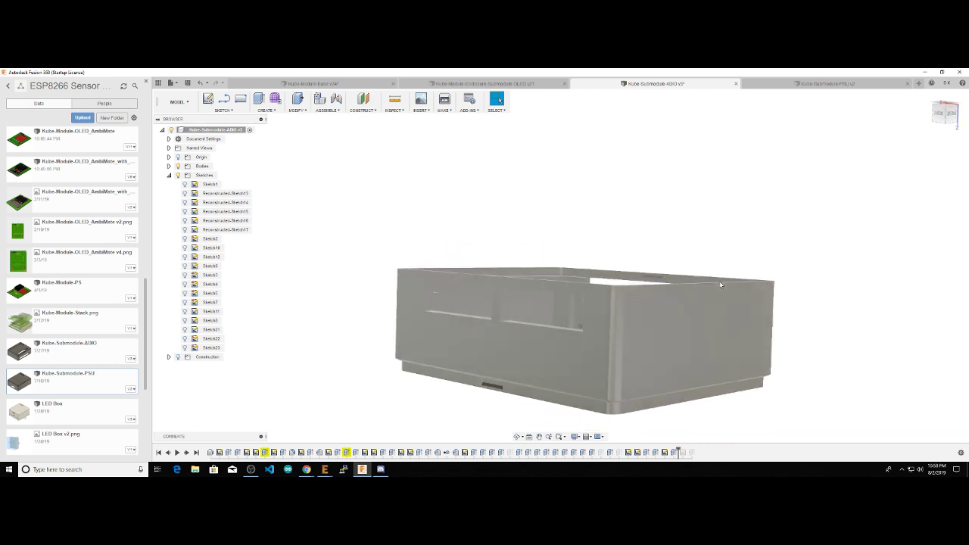
{"action": "middle_click_drag", "start_coordinate": [720, 284], "coordinate": [525, 340], "text": "shift"}
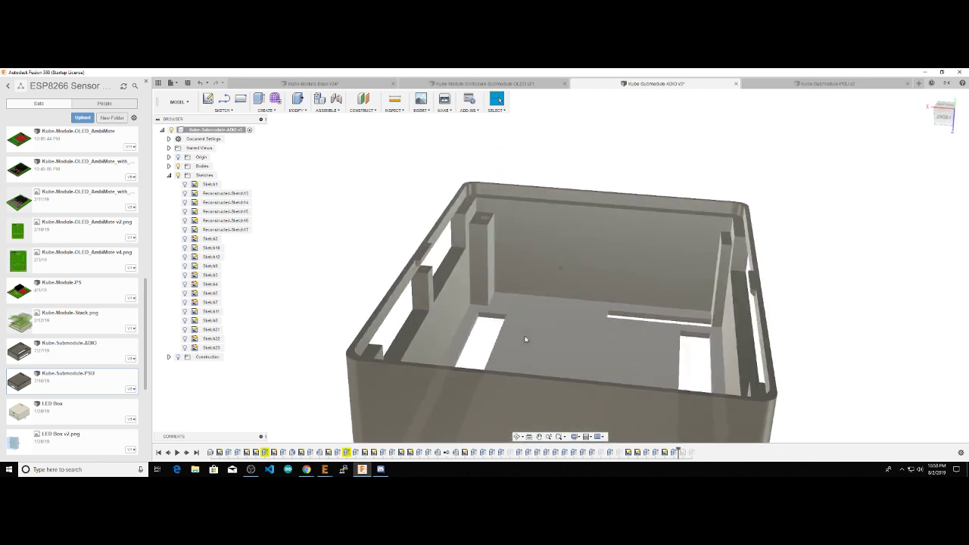
{"action": "middle_click_drag", "start_coordinate": [525, 340], "coordinate": [395, 270], "text": "shift"}
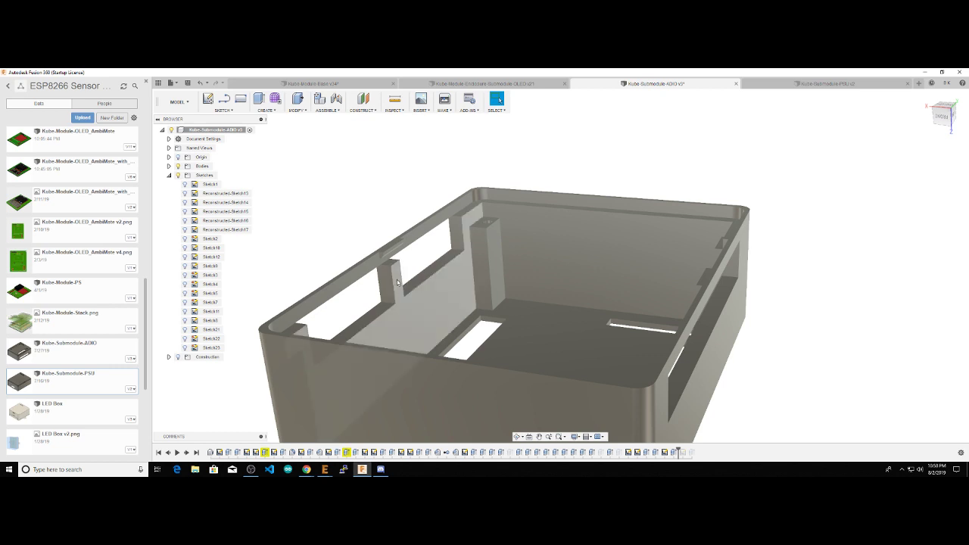
{"action": "left_click", "coordinate": [397, 282]}
{"action": "left_click", "coordinate": [388, 216]}
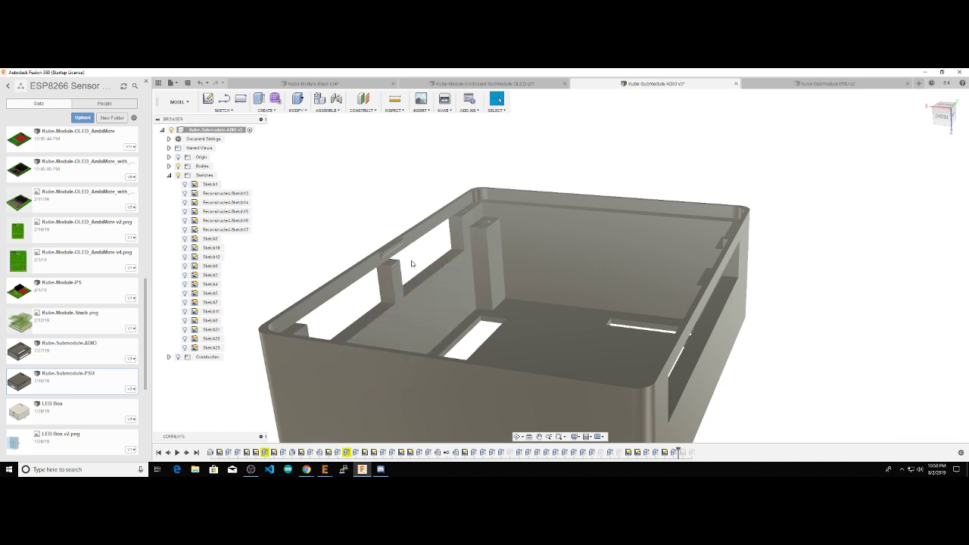
{"action": "middle_click_drag", "start_coordinate": [459, 270], "coordinate": [412, 275], "text": "shift"}
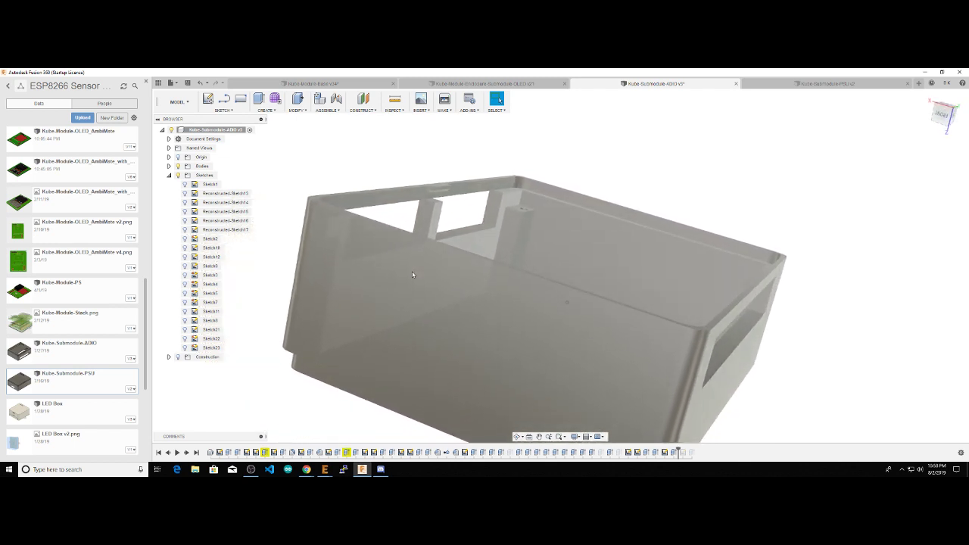
{"action": "middle_click_drag", "start_coordinate": [412, 275], "coordinate": [432, 214], "text": "shift"}
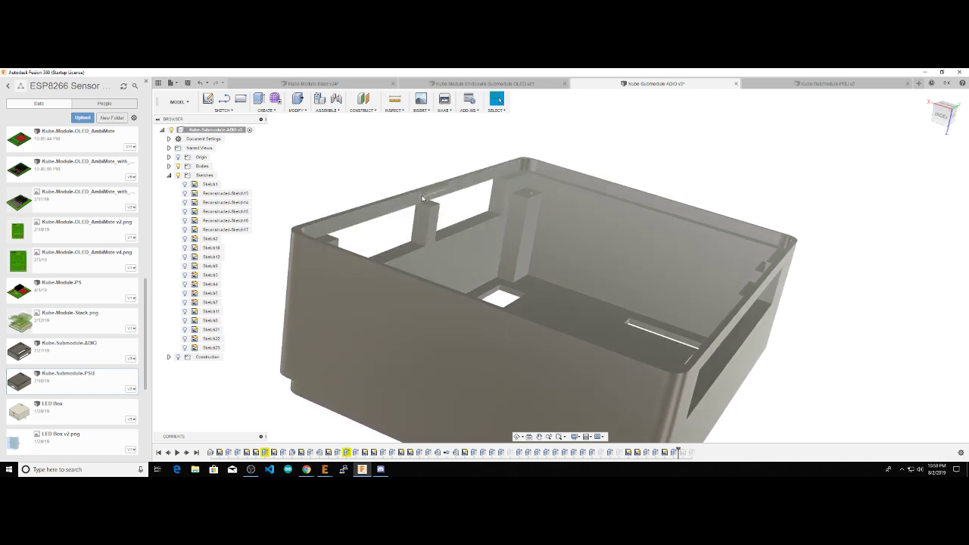
{"action": "middle_click_drag", "start_coordinate": [601, 226], "coordinate": [552, 232], "text": "shift"}
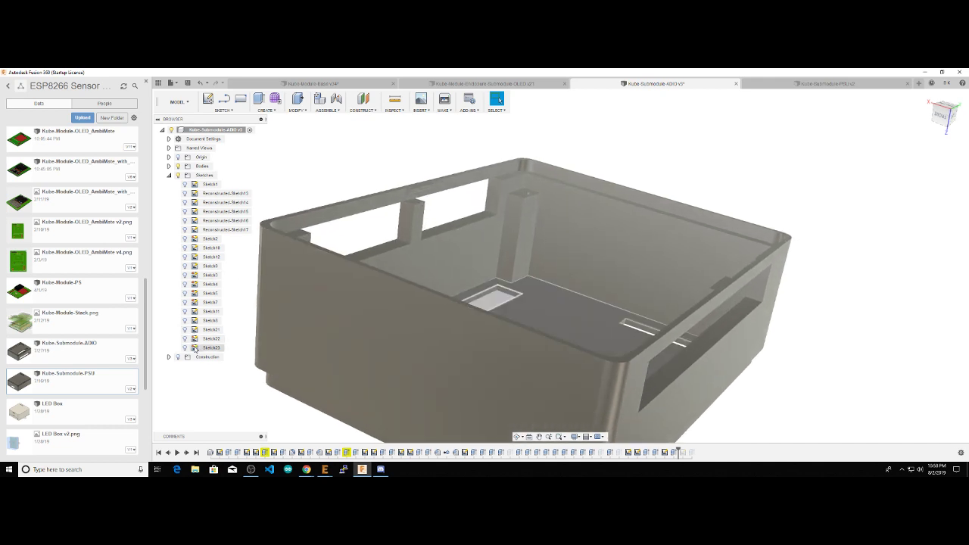
Step: Identify the sketch behind the divided opening, reopen it and inspect the divider geometry against the enclosure wall
{"action": "left_click", "coordinate": [212, 329]}
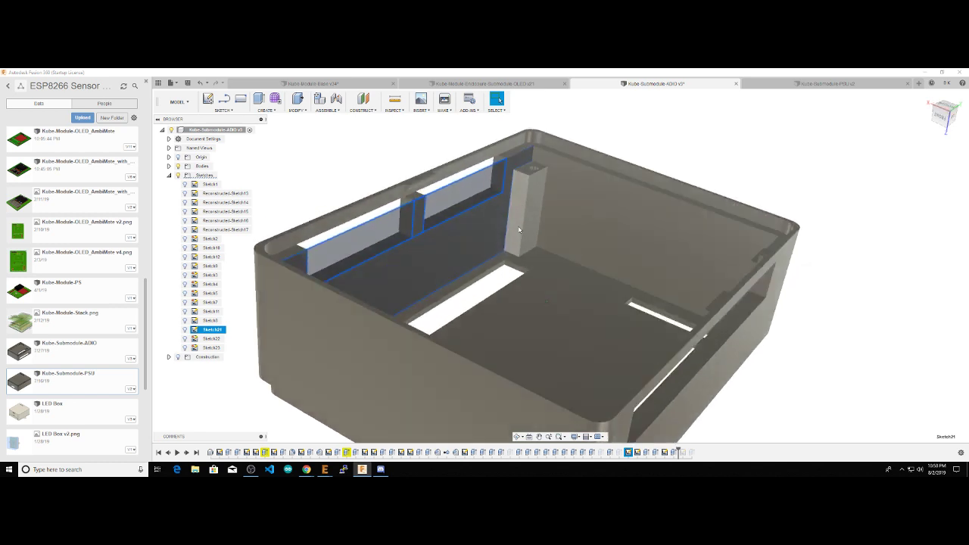
{"action": "middle_click_drag", "start_coordinate": [519, 229], "coordinate": [433, 209], "text": "shift"}
{"action": "left_click", "coordinate": [433, 209]}
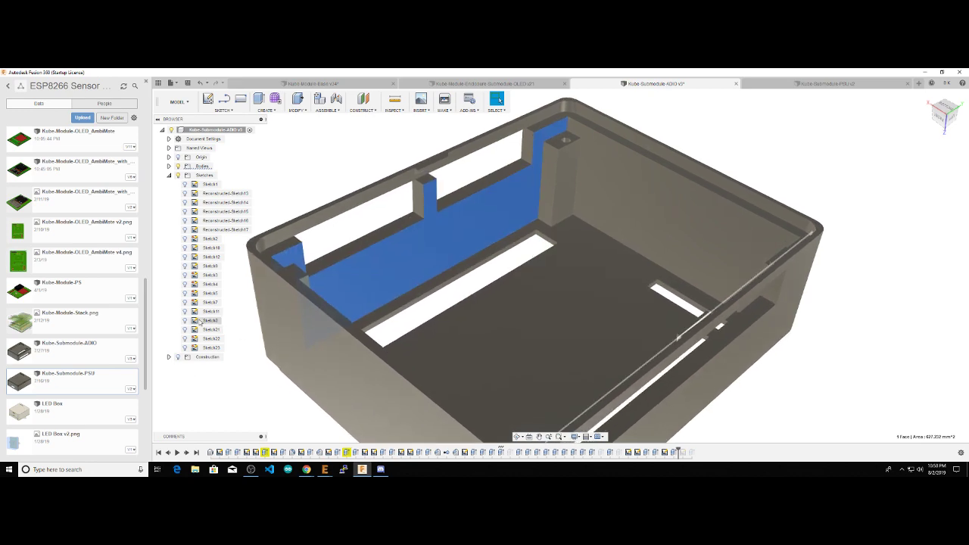
{"action": "double_click", "coordinate": [194, 331]}
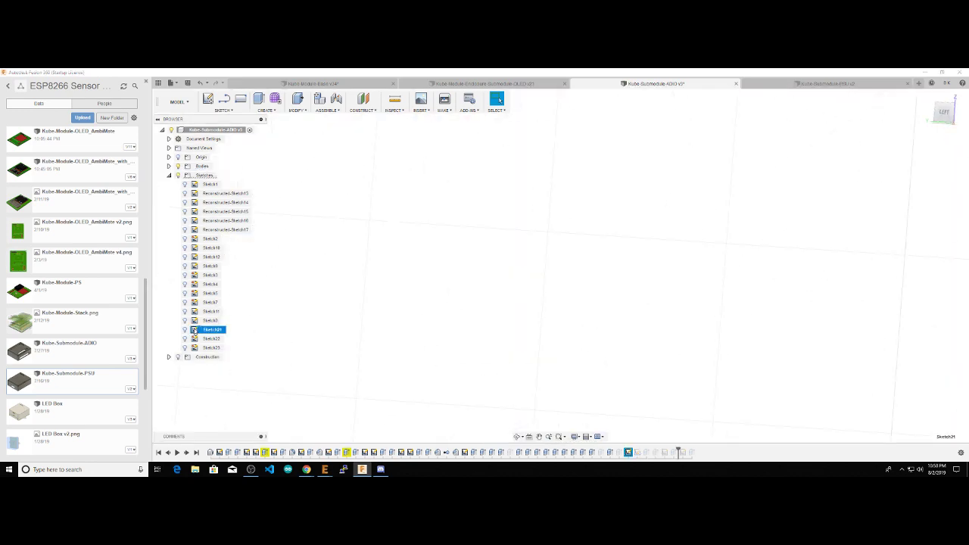
{"action": "mouse_move", "coordinate": [523, 239]}
{"action": "middle_mouse_down", "text": "shift"}
{"action": "mouse_move", "coordinate": [553, 260]}
{"action": "mouse_move", "coordinate": [660, 286]}
{"action": "mouse_move", "coordinate": [631, 277]}
{"action": "mouse_move", "coordinate": [576, 188]}
{"action": "mouse_move", "coordinate": [476, 249]}
{"action": "middle_mouse_up", "text": "shift"}
{"action": "scroll", "coordinate": [659, 288], "scroll_direction": "up", "scroll_amount": 6}
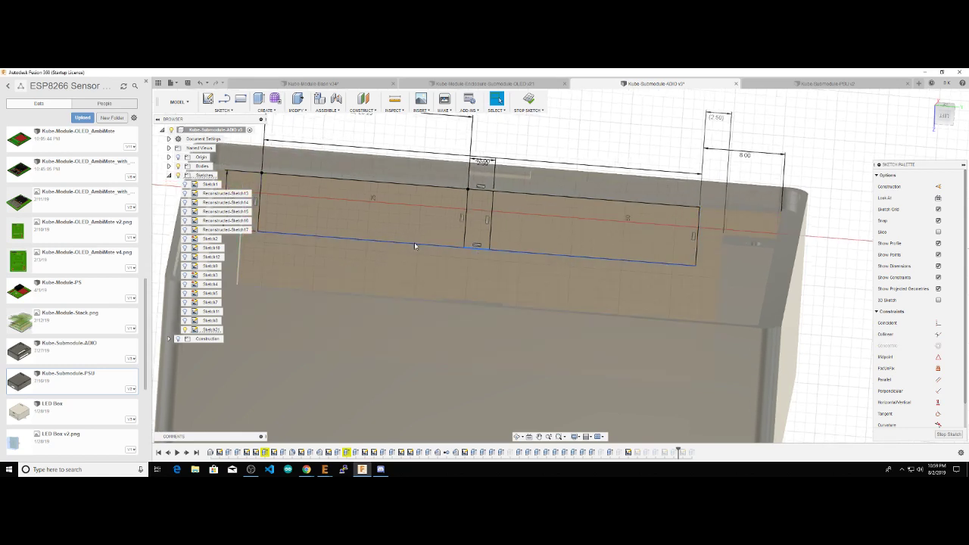
{"action": "mouse_move", "coordinate": [414, 245]}
{"action": "middle_mouse_down", "text": "shift"}
{"action": "mouse_move", "coordinate": [545, 231]}
{"action": "mouse_move", "coordinate": [532, 275]}
{"action": "mouse_move", "coordinate": [552, 238]}
{"action": "middle_mouse_up", "text": "shift"}
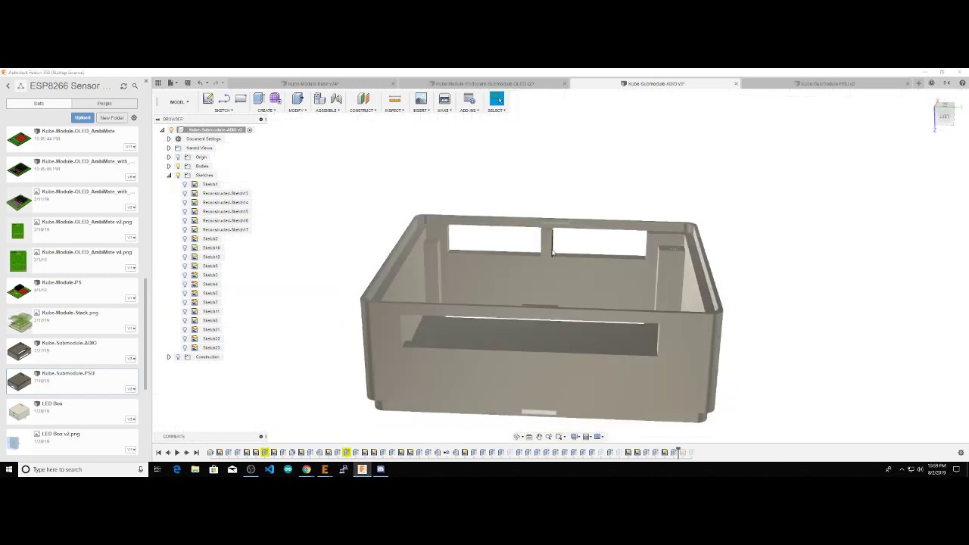
Step: Highlight the wall face and the sketches behind it to examine which one defines the central divider between the two openings
{"action": "left_click", "coordinate": [562, 268]}
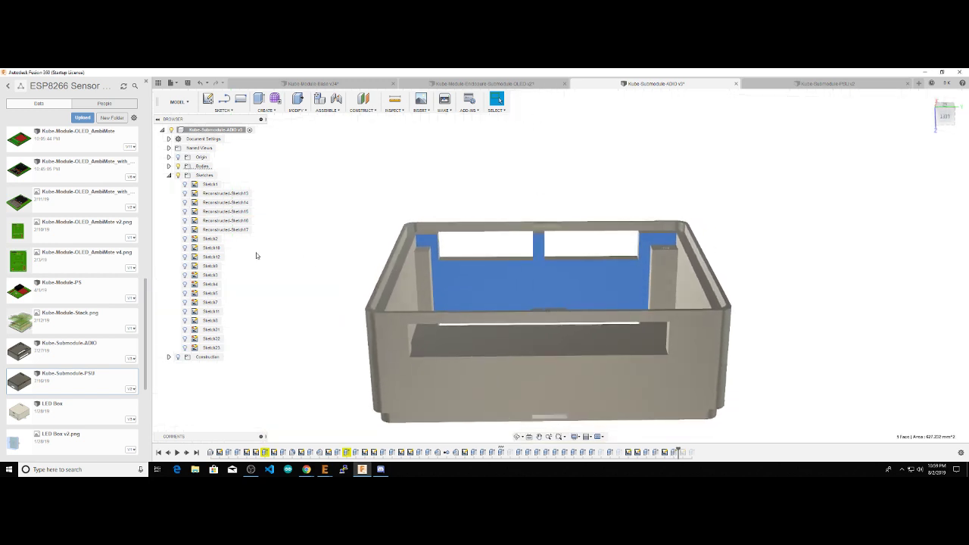
{"action": "left_click", "coordinate": [210, 320]}
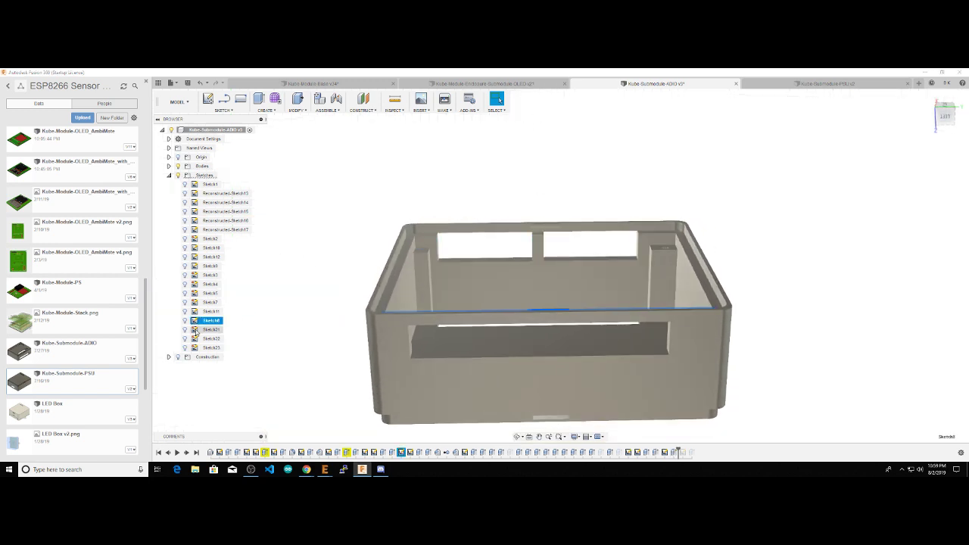
{"action": "left_click", "coordinate": [210, 329]}
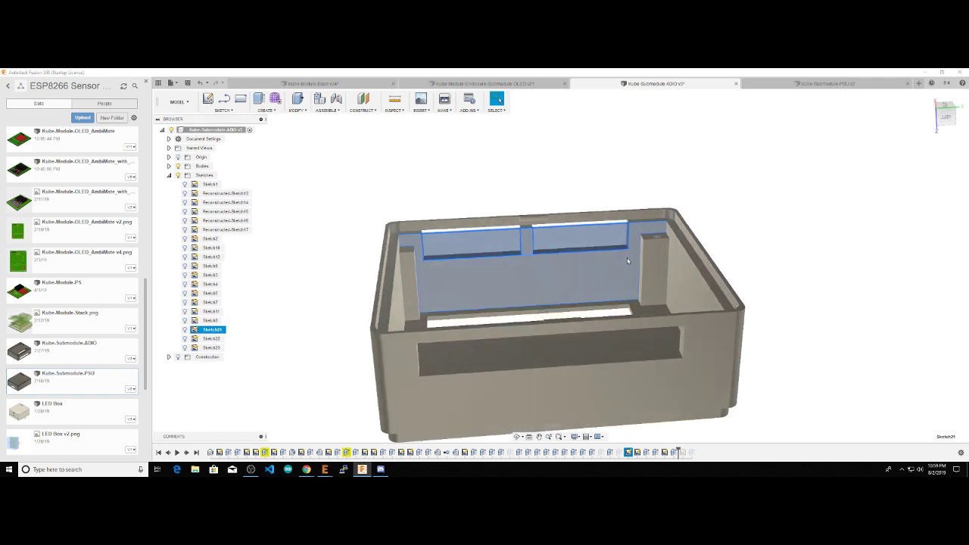
{"action": "left_click", "coordinate": [541, 248]}
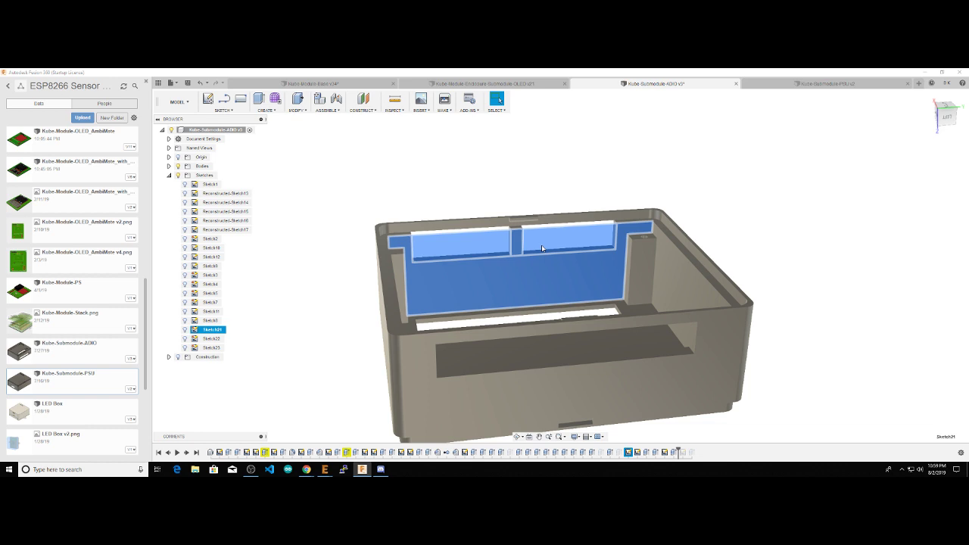
{"action": "left_click", "coordinate": [541, 244]}
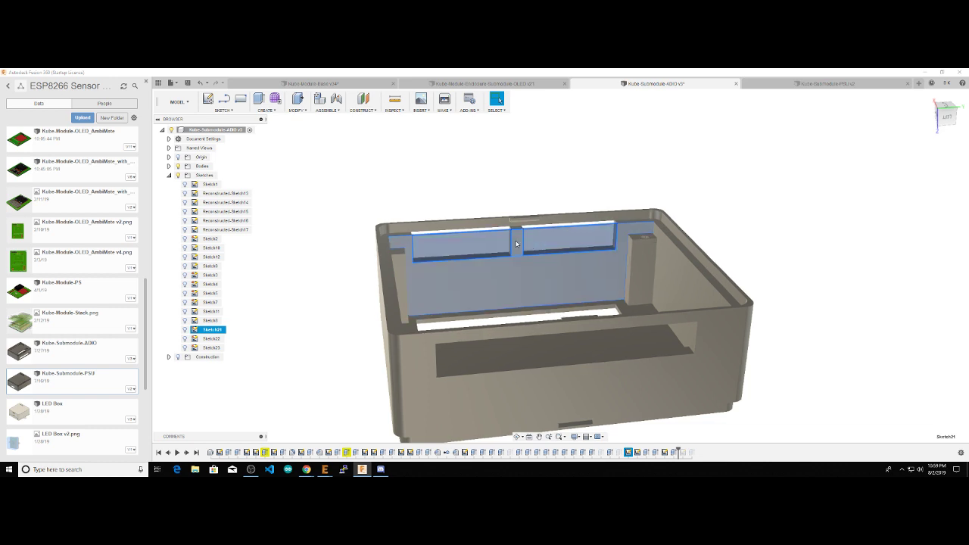
{"action": "left_click", "coordinate": [516, 243]}
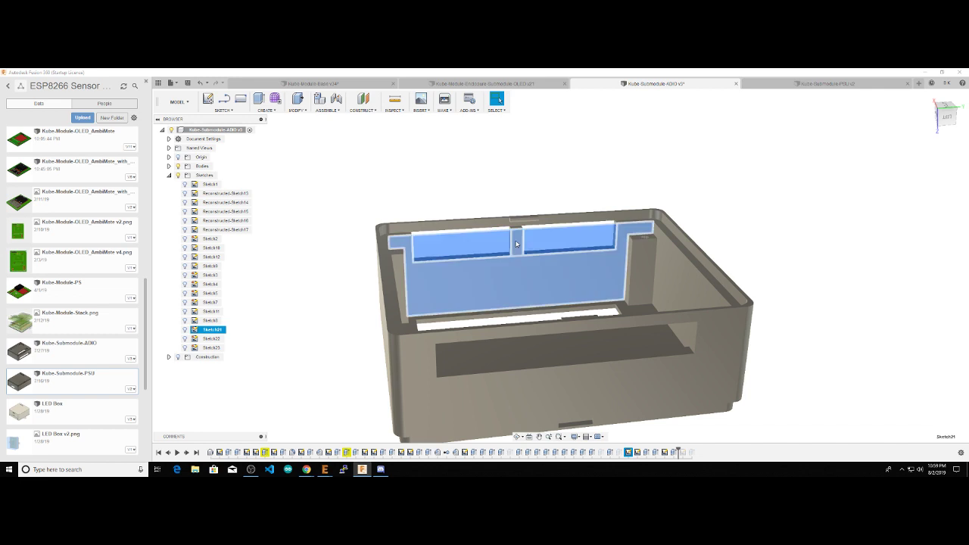
{"action": "left_click", "coordinate": [518, 247]}
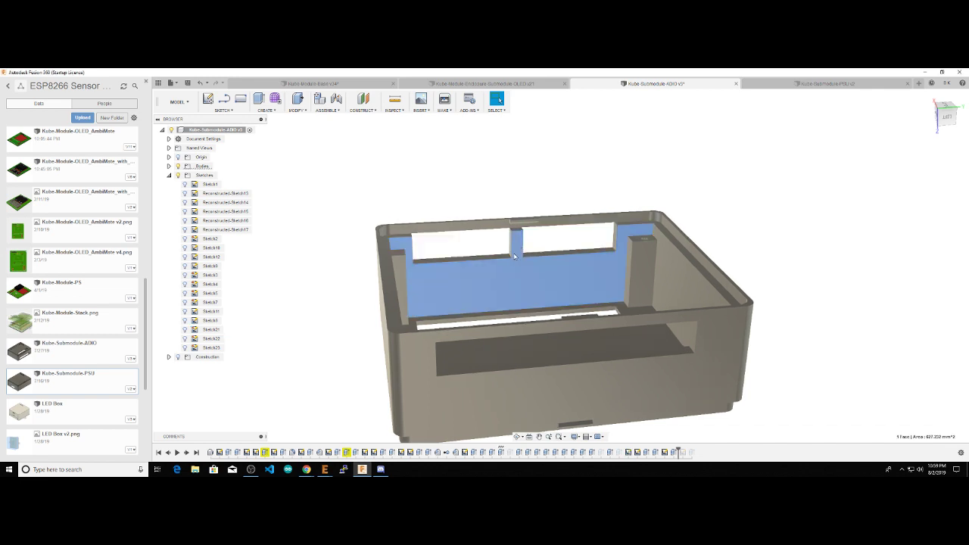
{"action": "middle_click_drag", "start_coordinate": [514, 254], "coordinate": [503, 232], "text": "shift"}
{"action": "middle_click_drag", "start_coordinate": [518, 283], "coordinate": [558, 236], "text": "shift"}
{"action": "scroll", "coordinate": [574, 276], "scroll_direction": "up", "scroll_amount": 3}
{"action": "middle_click_drag", "start_coordinate": [575, 274], "coordinate": [629, 459], "text": "shift"}
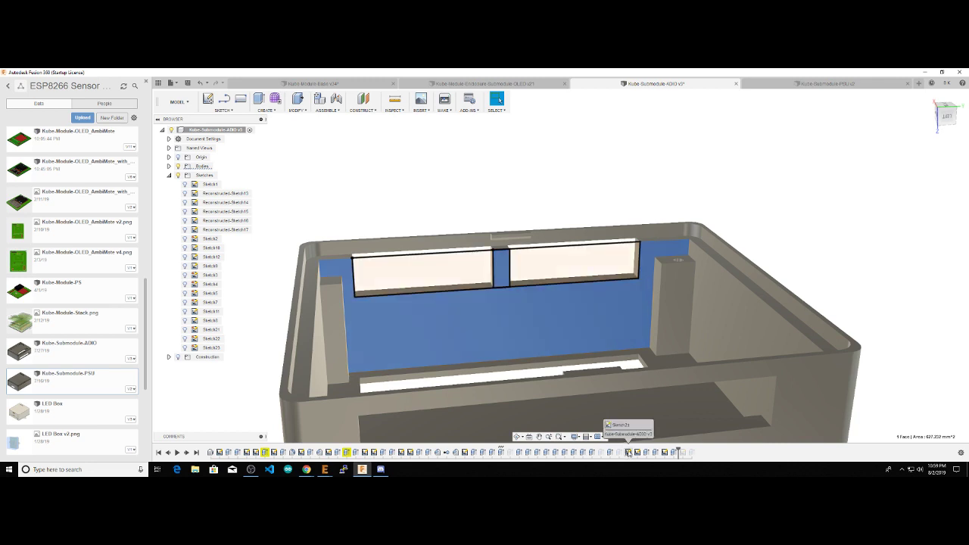
Step: Reopen the side openings' cut extrude and inspect its selected profiles and extent around the divider
{"action": "left_click", "coordinate": [646, 452]}
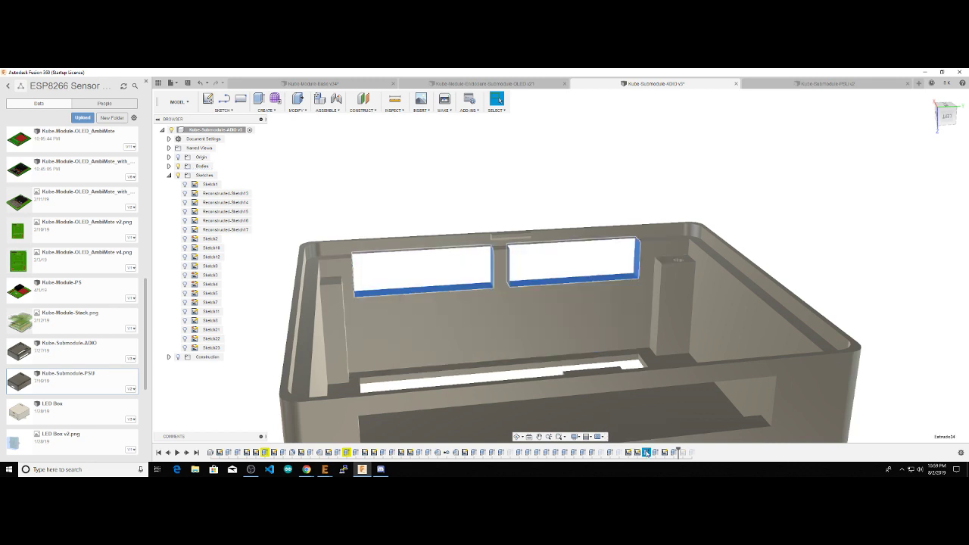
{"action": "right_click", "coordinate": [645, 452]}
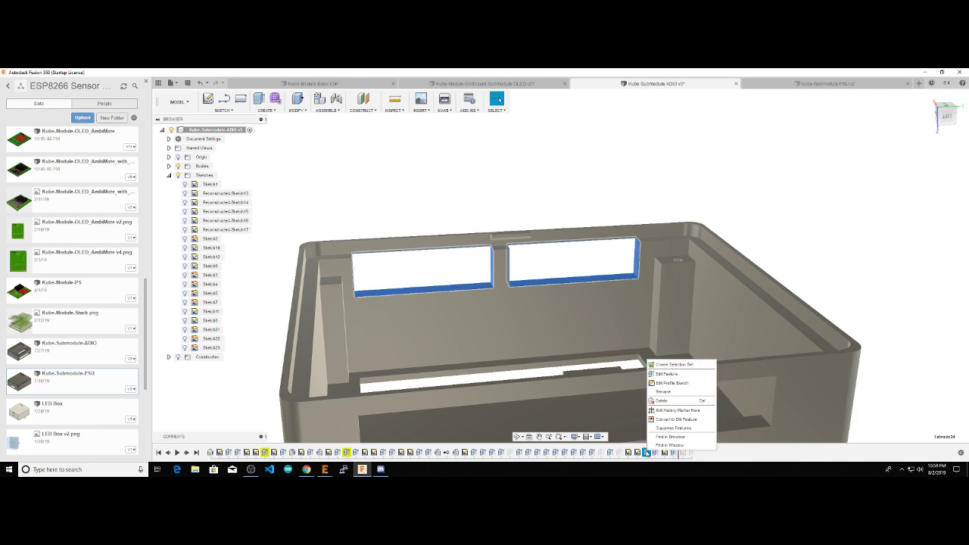
{"action": "left_click", "coordinate": [668, 373]}
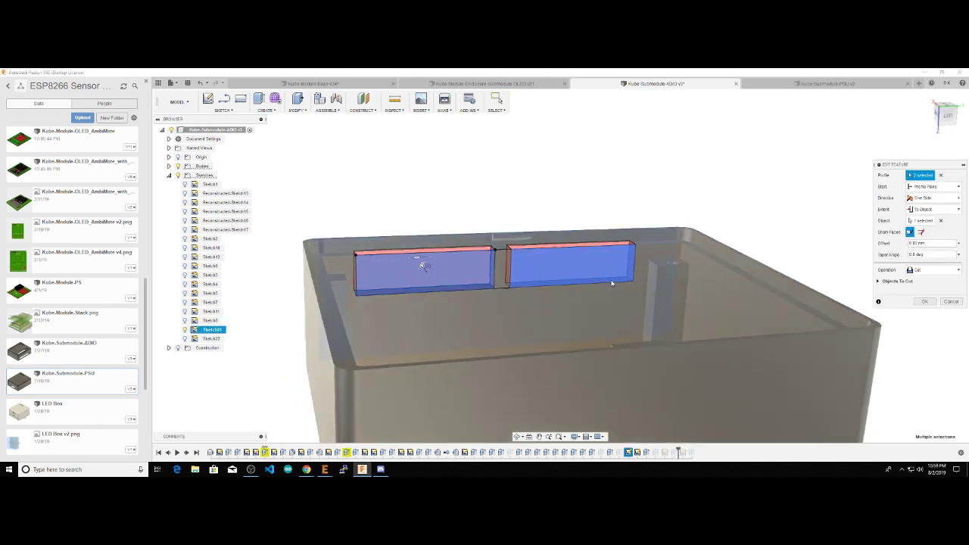
{"action": "left_click", "coordinate": [499, 277]}
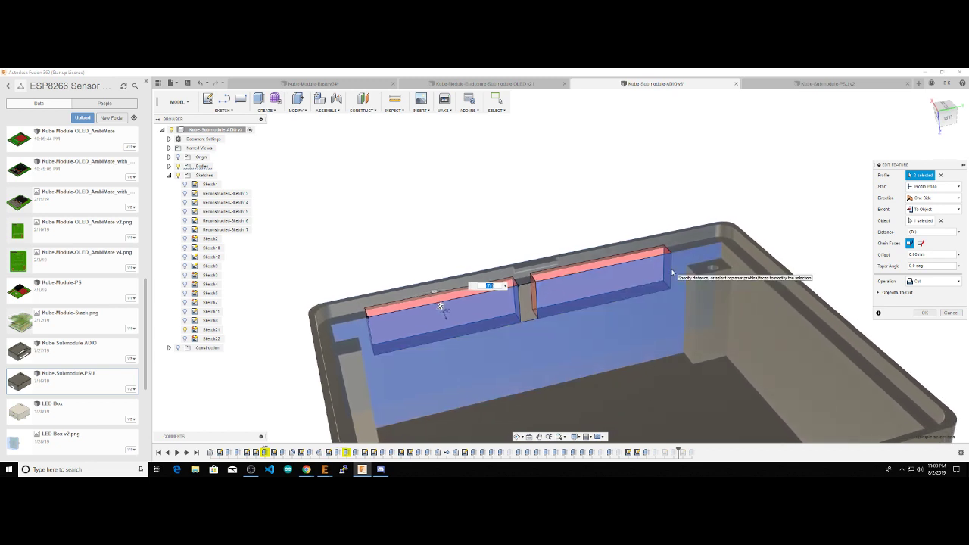
{"action": "left_click", "coordinate": [924, 313]}
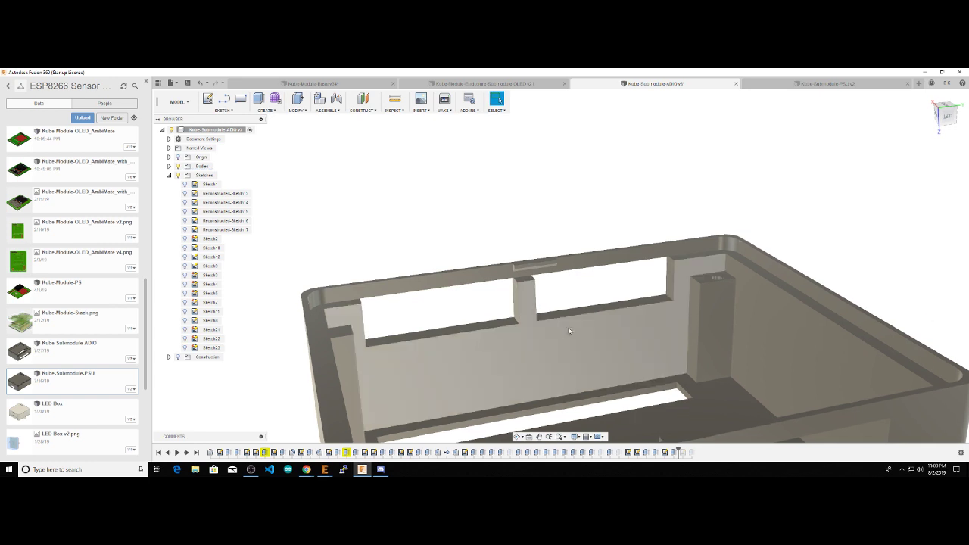
Step: Create a sketch on the inner wall face around the two openings and finish it without drawing anything
{"action": "left_click", "coordinate": [527, 303]}
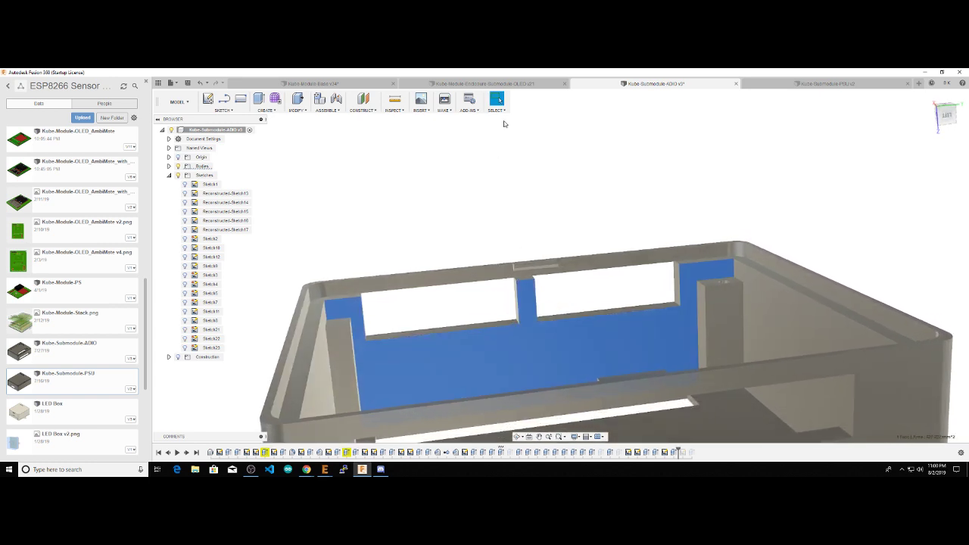
{"action": "left_click", "coordinate": [207, 100]}
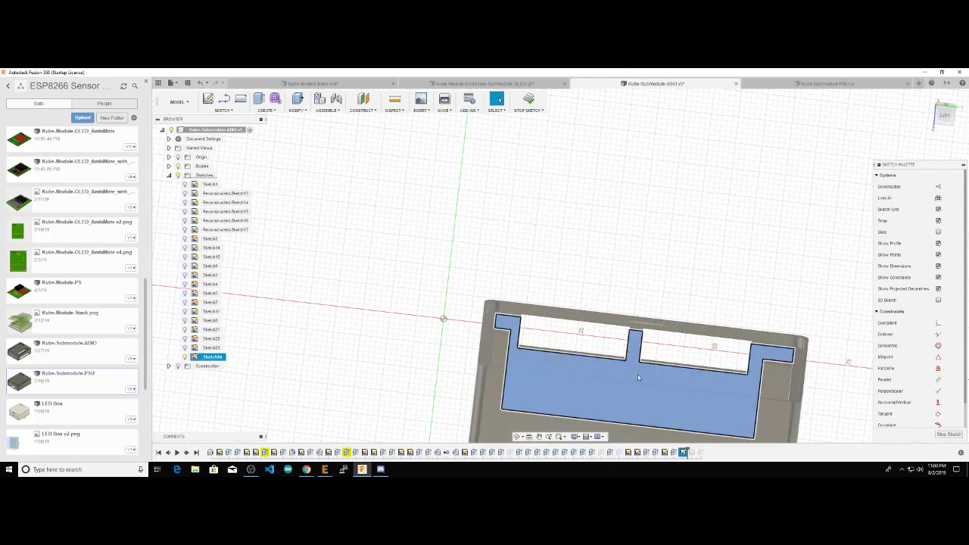
{"action": "middle_click_drag", "start_coordinate": [601, 338], "coordinate": [572, 342], "text": "shift"}
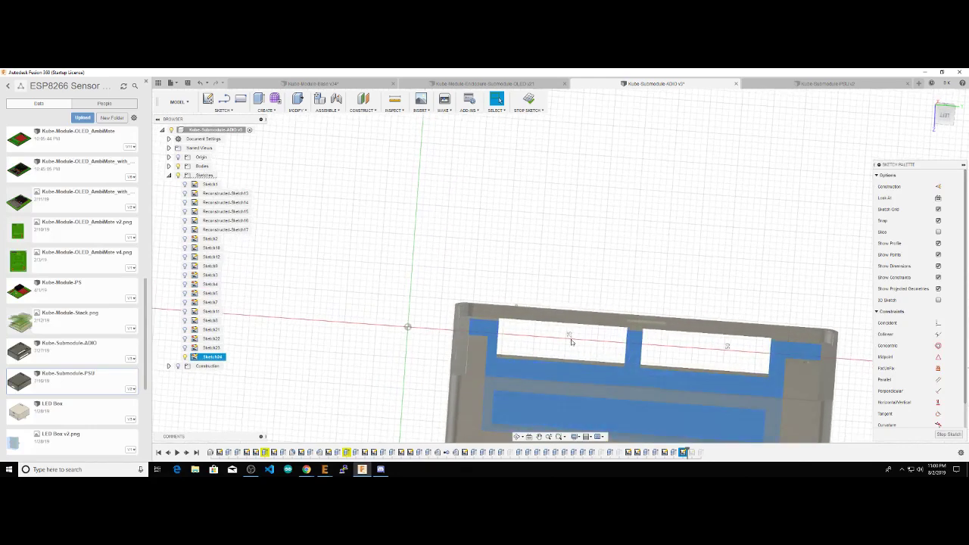
{"action": "left_click", "coordinate": [528, 98]}
{"action": "middle_click_drag", "start_coordinate": [651, 375], "coordinate": [619, 366], "text": "shift"}
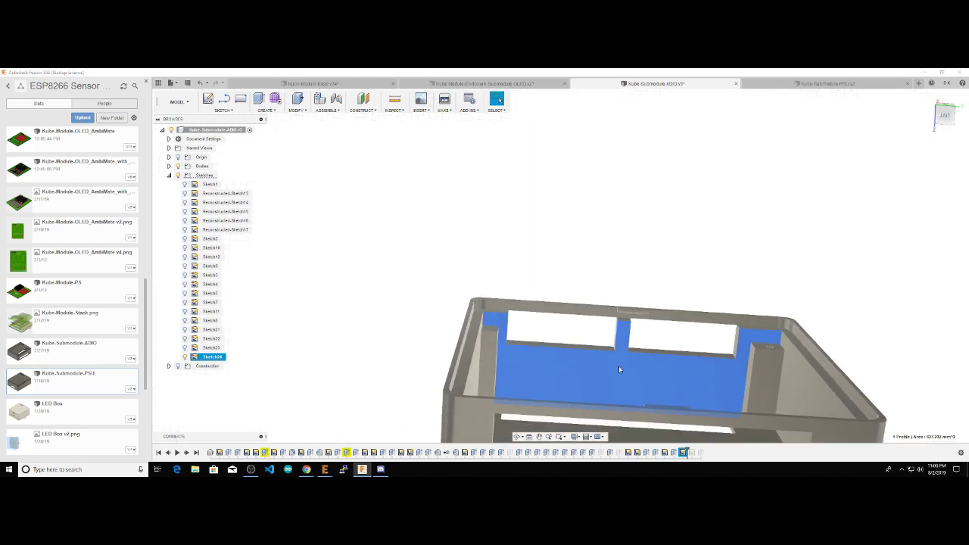
Step: Create another sketch on the divided wall, draw a rectangle over the central divider, and finish the sketch
{"action": "left_click", "coordinate": [208, 100]}
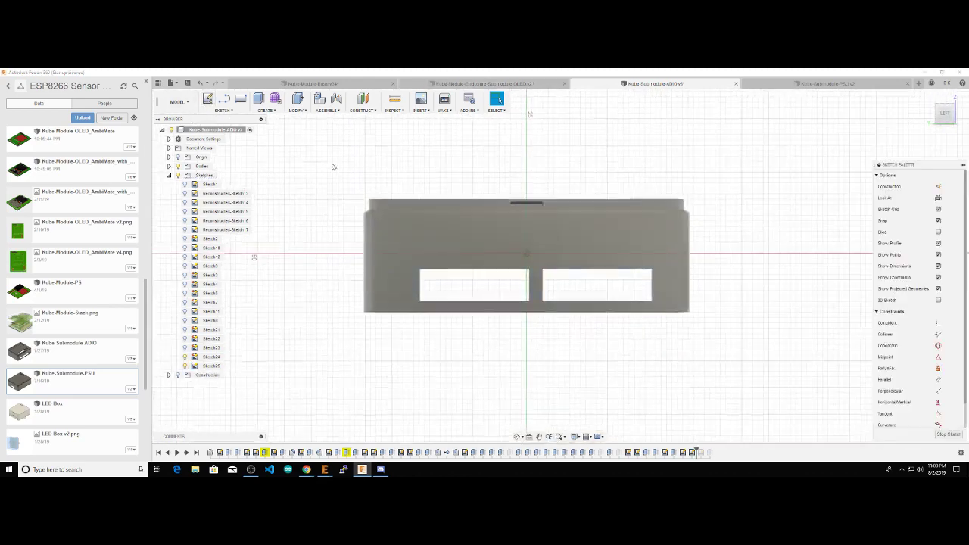
{"action": "middle_click_drag", "start_coordinate": [484, 189], "coordinate": [496, 200], "text": "shift"}
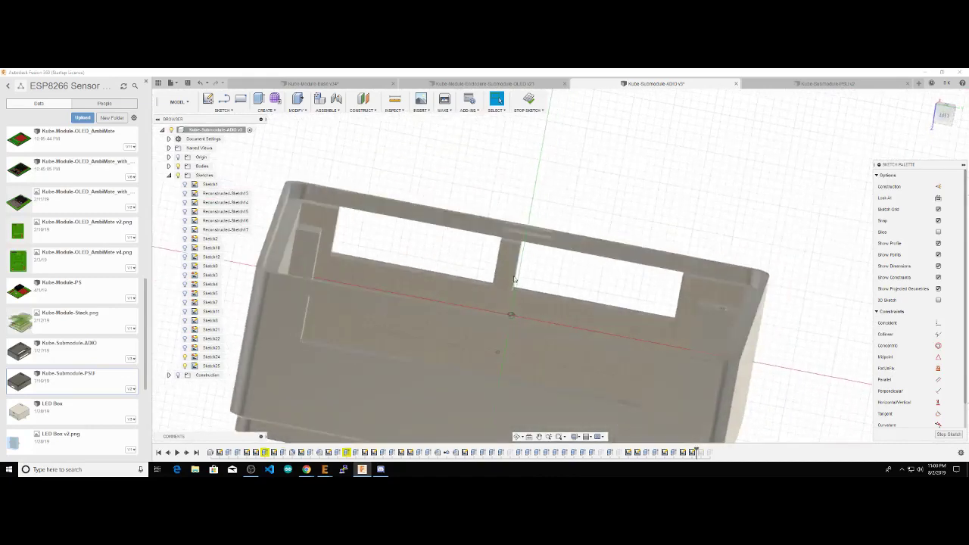
{"action": "left_click", "coordinate": [241, 99]}
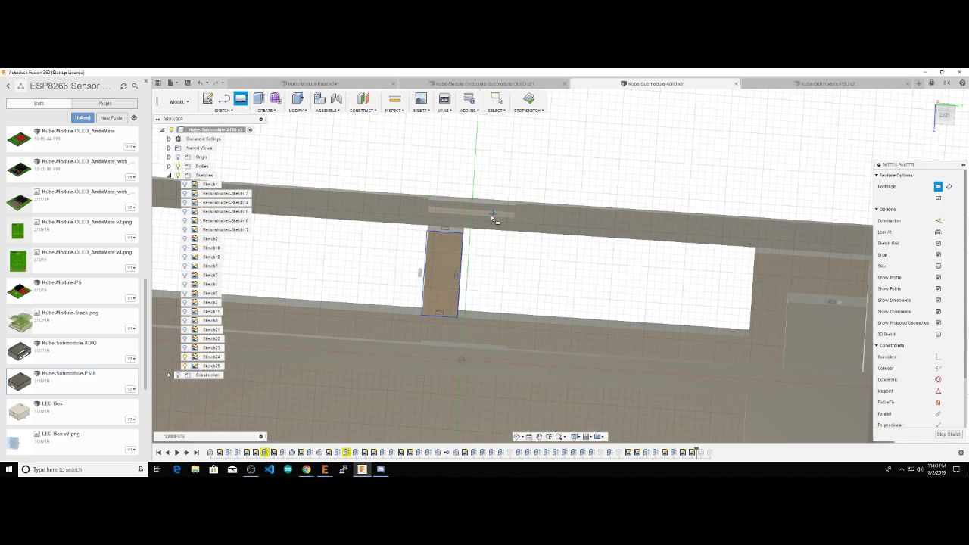
{"action": "middle_click_drag", "start_coordinate": [581, 193], "coordinate": [510, 200], "text": "shift"}
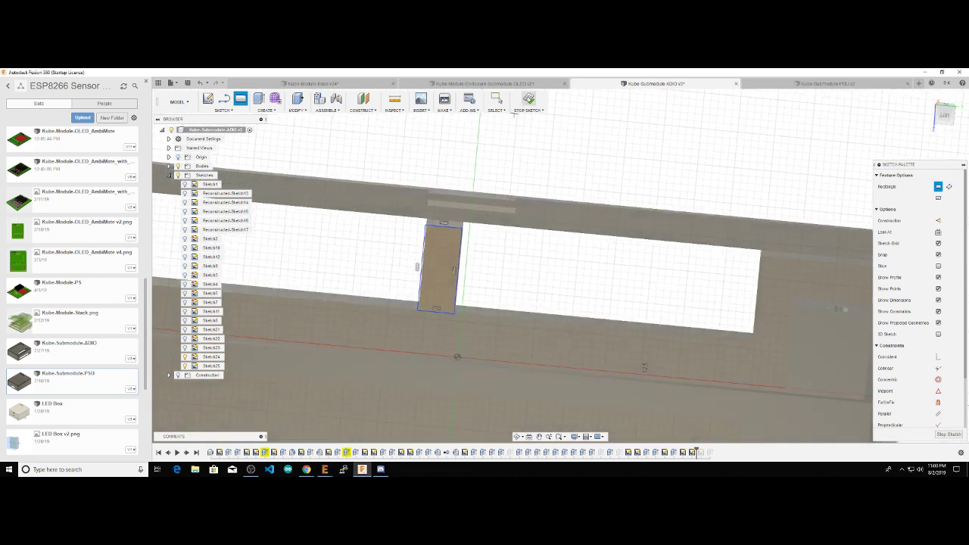
{"action": "left_click", "coordinate": [529, 101]}
{"action": "left_click", "coordinate": [522, 286]}
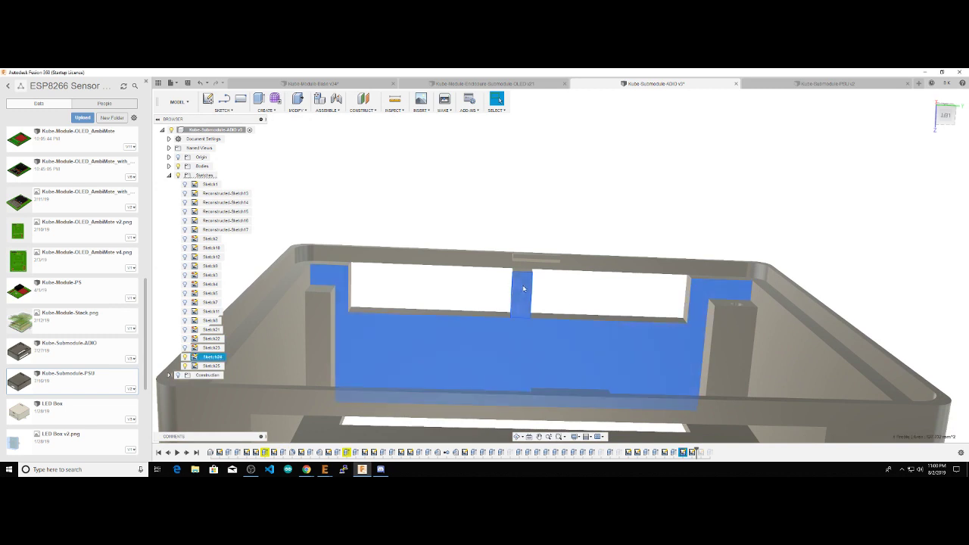
{"action": "scroll", "coordinate": [524, 287], "scroll_direction": "down", "scroll_amount": 1}
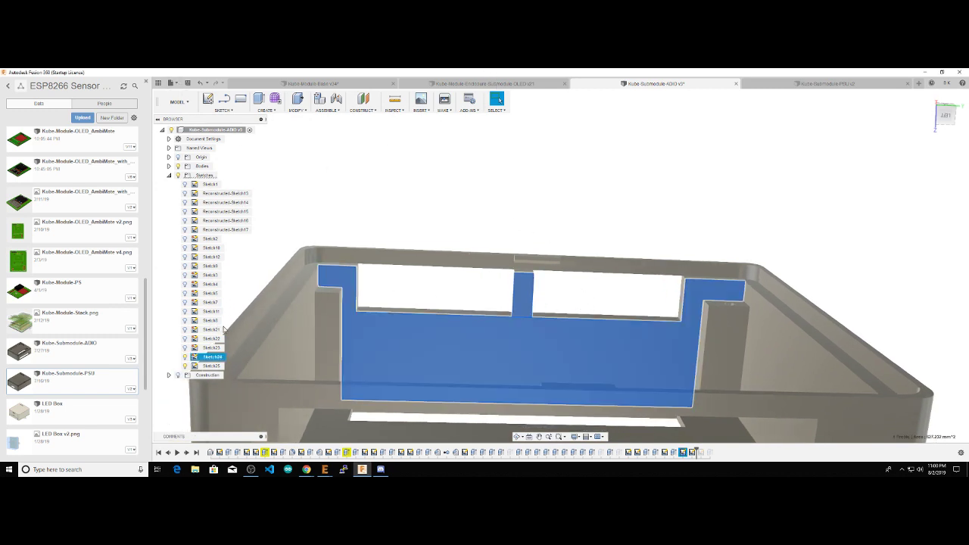
Step: Reopen the newest sketch and project the opening outline and divider lines from the opening's sketch into it
{"action": "double_click", "coordinate": [210, 366]}
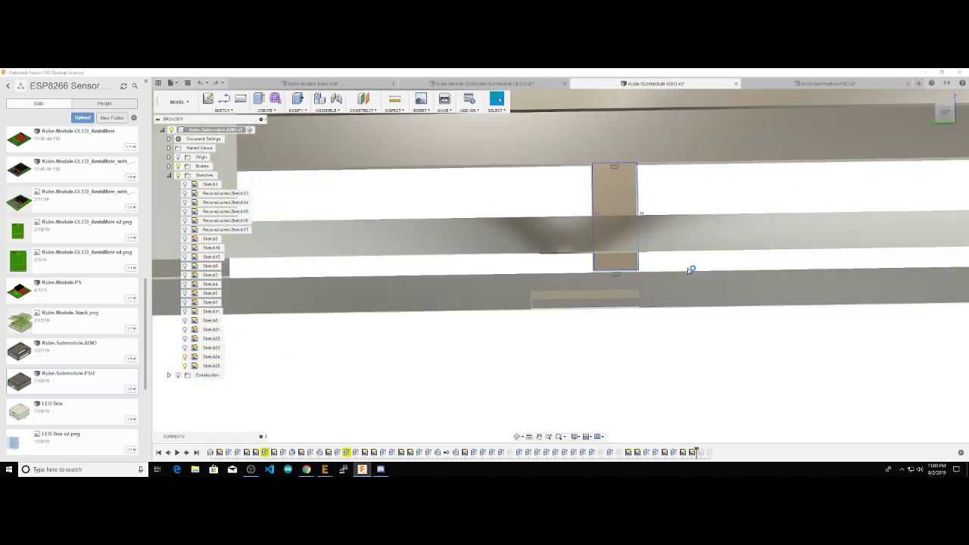
{"action": "mouse_move", "coordinate": [687, 271]}
{"action": "middle_mouse_down", "text": "shift"}
{"action": "mouse_move", "coordinate": [666, 273]}
{"action": "mouse_move", "coordinate": [668, 215]}
{"action": "middle_mouse_up", "text": "shift"}
{"action": "key", "text": "p"}
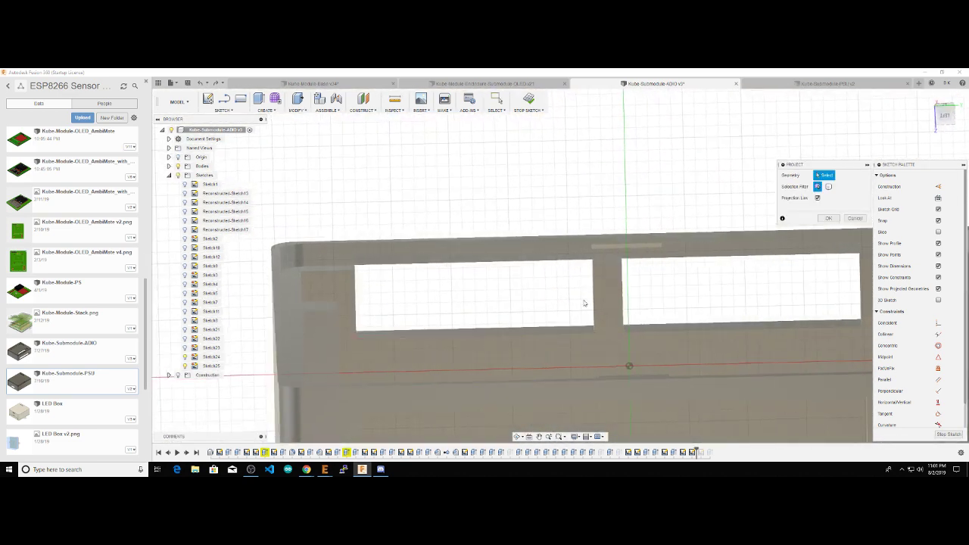
{"action": "left_click", "coordinate": [602, 333]}
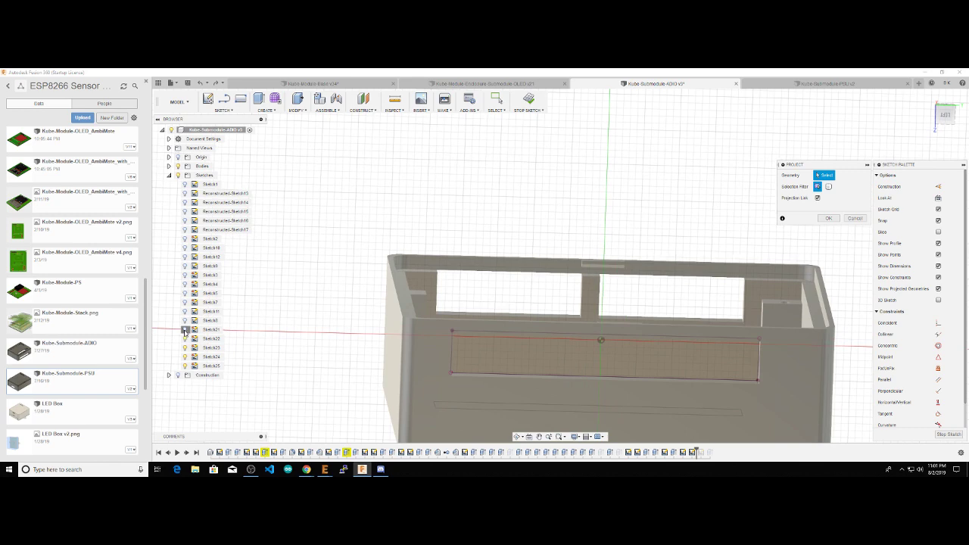
{"action": "scroll", "coordinate": [593, 370], "scroll_direction": "up", "scroll_amount": 5}
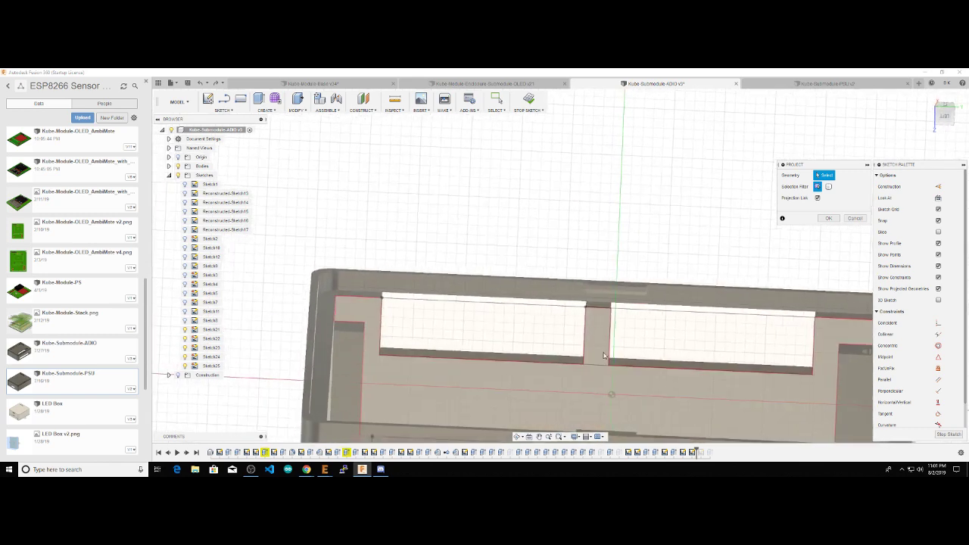
{"action": "scroll", "coordinate": [593, 369], "scroll_direction": "up", "scroll_amount": 2}
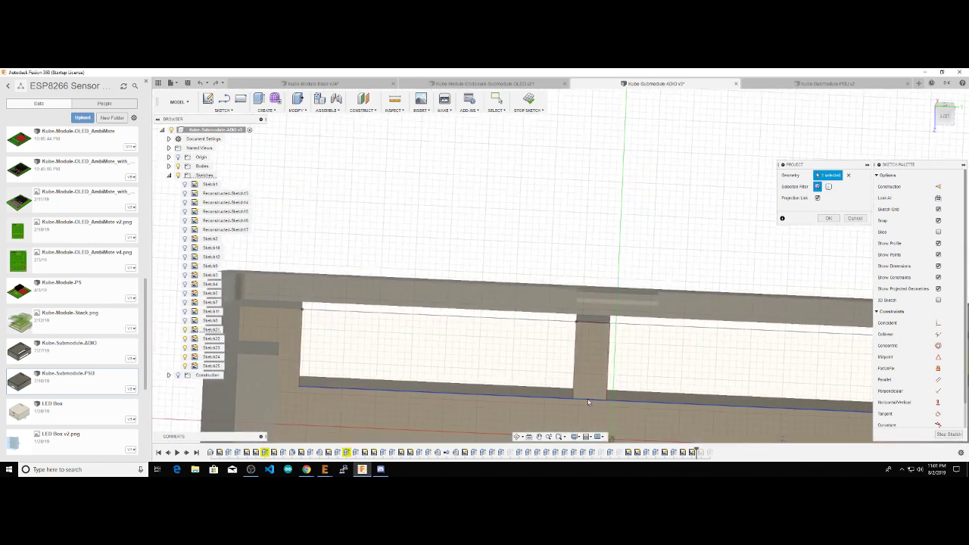
{"action": "left_click", "coordinate": [592, 326]}
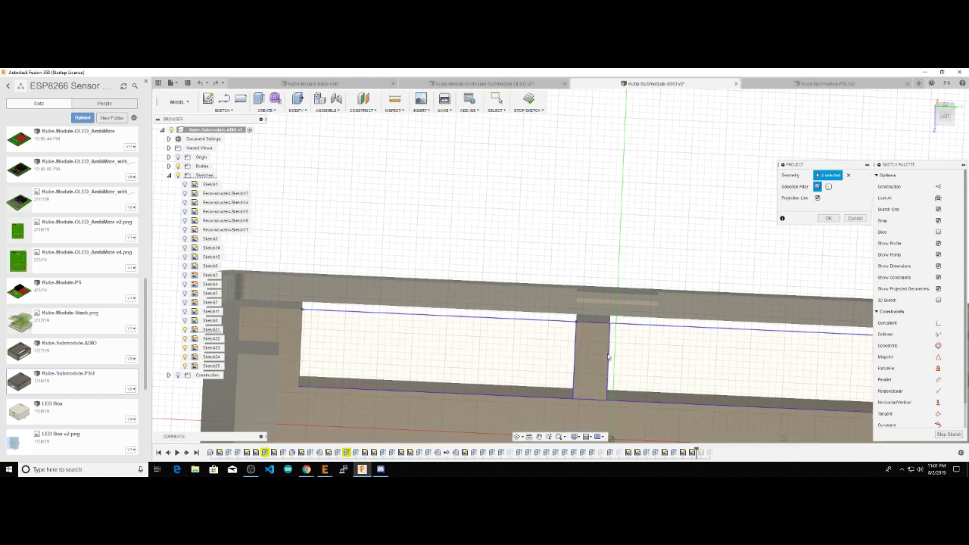
{"action": "left_click", "coordinate": [829, 220]}
Step: Draw a rectangle over the projected divider outline and finish the sketch
{"action": "scroll", "coordinate": [802, 215], "scroll_direction": "down", "scroll_amount": 4}
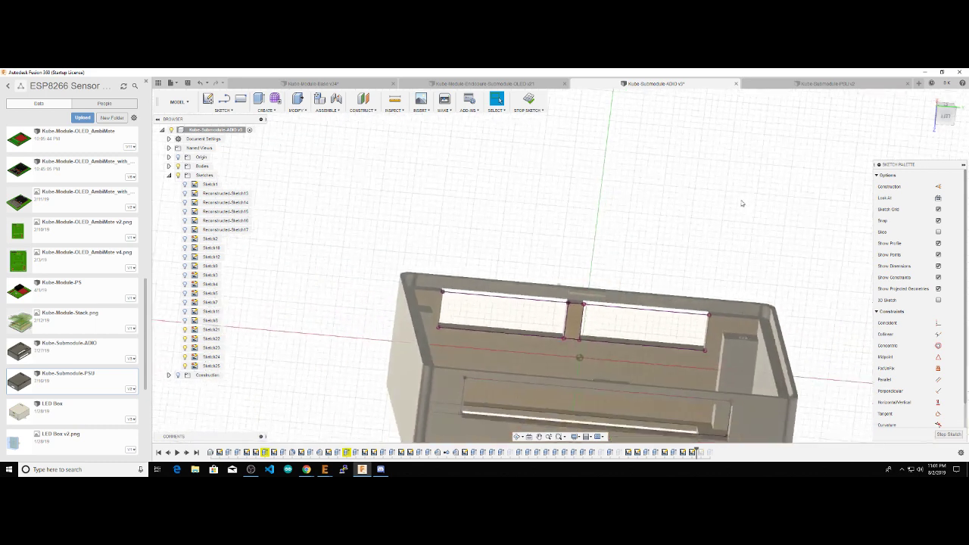
{"action": "middle_click_drag", "start_coordinate": [742, 202], "coordinate": [651, 222], "text": "shift"}
{"action": "middle_click_drag", "start_coordinate": [428, 192], "coordinate": [287, 98], "text": "shift"}
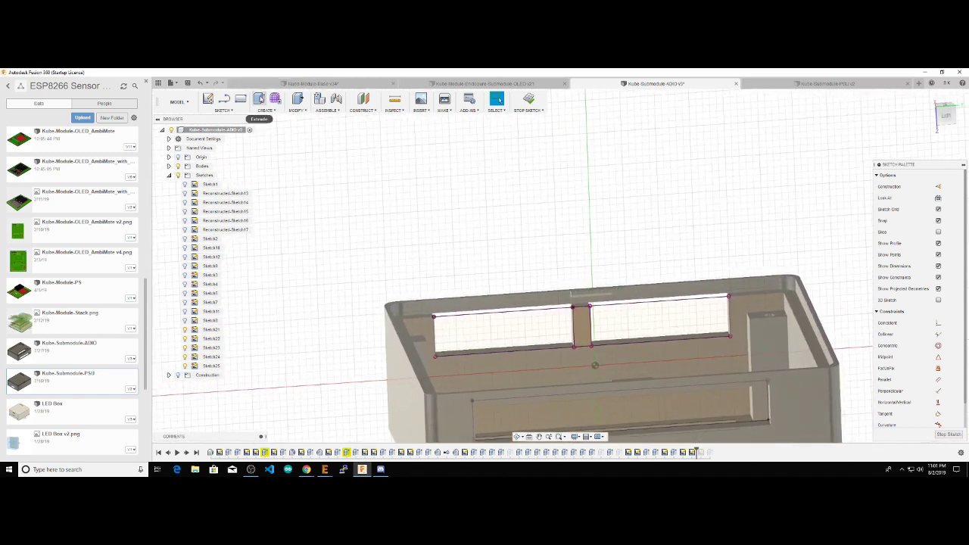
{"action": "left_click", "coordinate": [240, 99]}
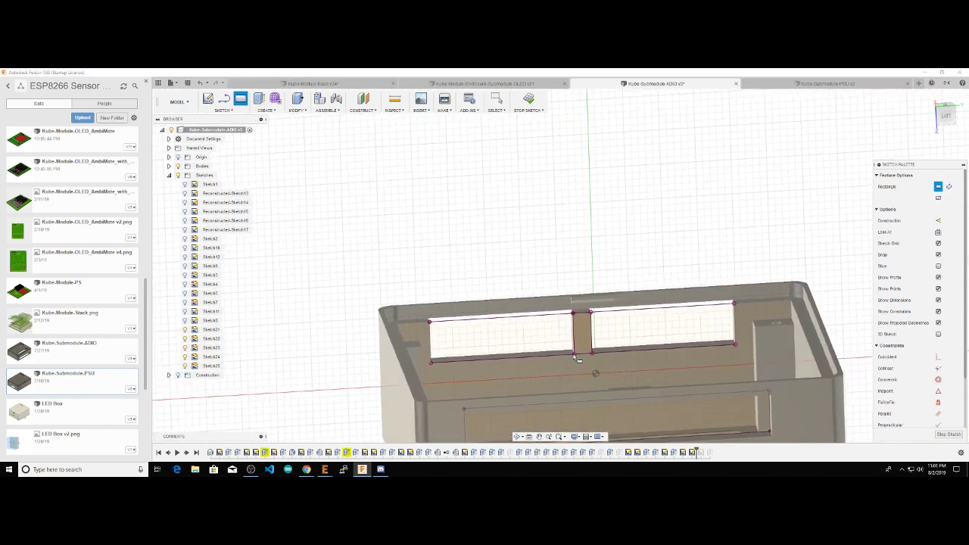
{"action": "middle_click_drag", "start_coordinate": [594, 318], "coordinate": [595, 264], "text": "shift"}
{"action": "left_click", "coordinate": [528, 101]}
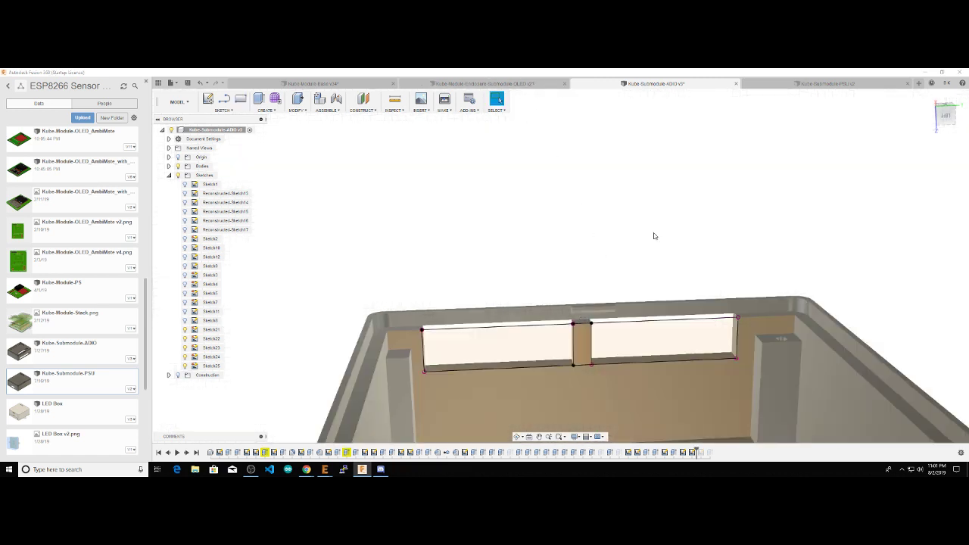
Step: Extrude the central divider's profile as a cut, using a To Object extent ending at the recessed wall face above the two openings
{"action": "scroll", "coordinate": [652, 235], "scroll_direction": "down", "scroll_amount": 1}
{"action": "left_click", "coordinate": [582, 344]}
{"action": "middle_click_drag", "start_coordinate": [581, 344], "coordinate": [732, 258], "text": "shift"}
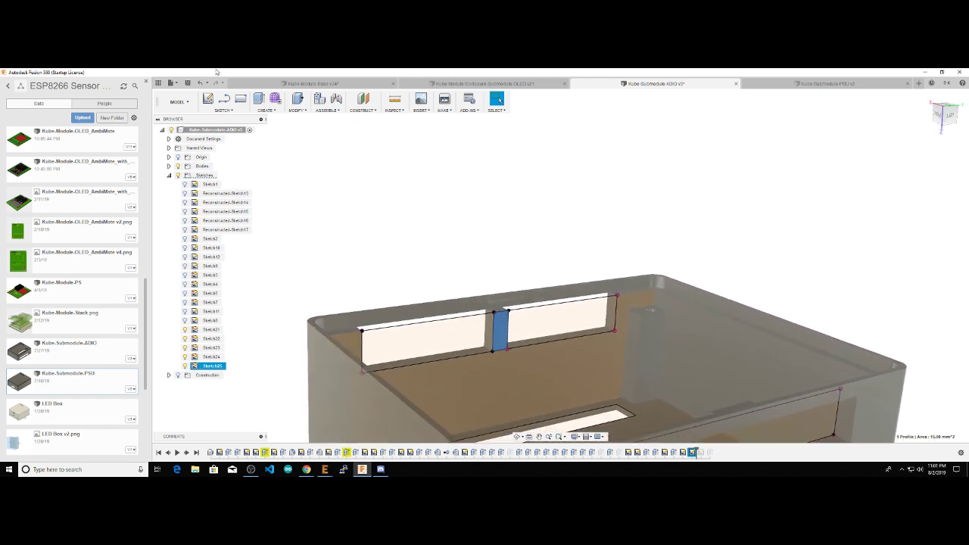
{"action": "left_click", "coordinate": [257, 99]}
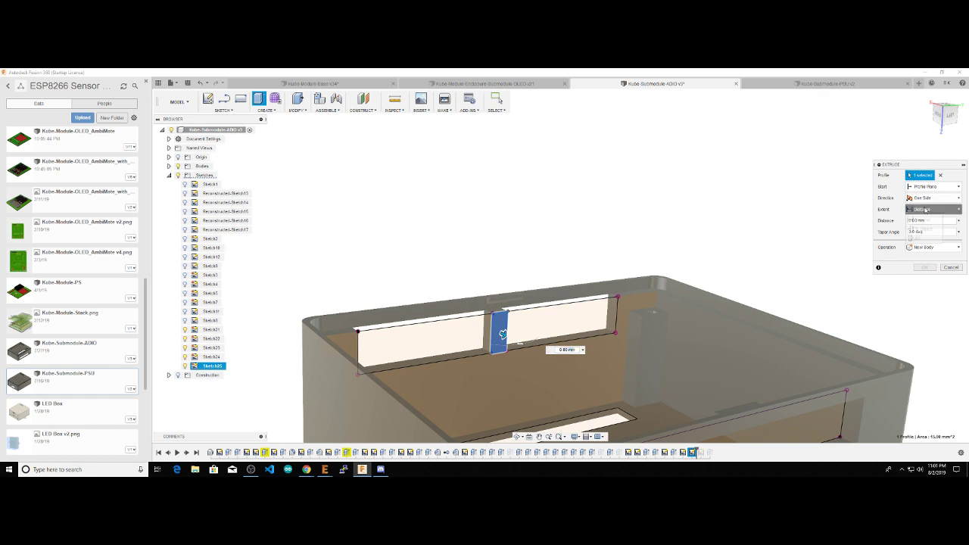
{"action": "left_click", "coordinate": [925, 228]}
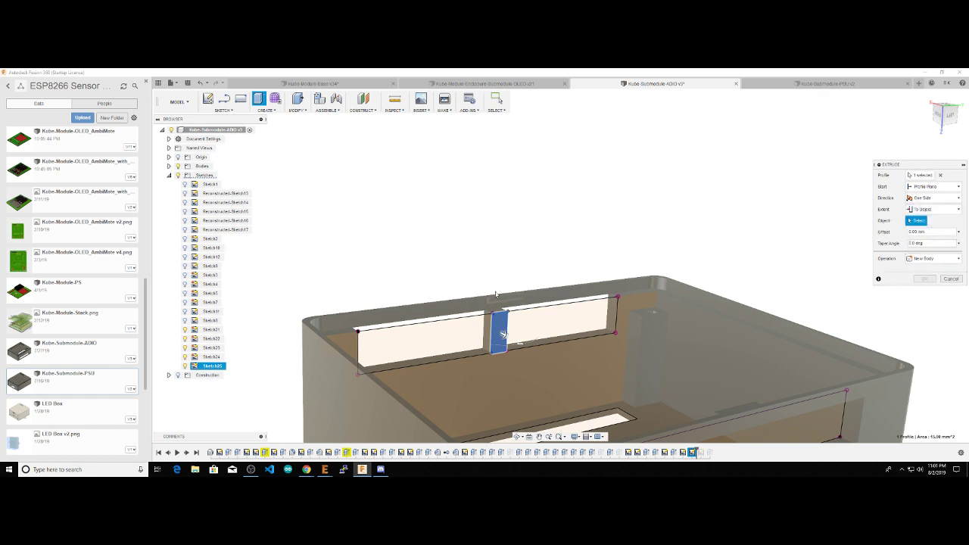
{"action": "left_click", "coordinate": [469, 307]}
{"action": "middle_click_drag", "start_coordinate": [469, 308], "coordinate": [750, 336], "text": "shift"}
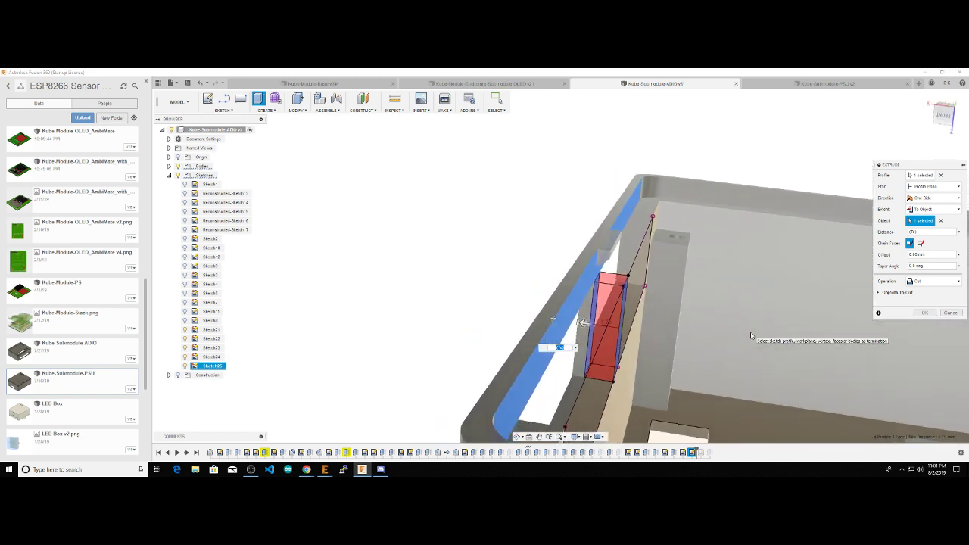
{"action": "left_click", "coordinate": [924, 312]}
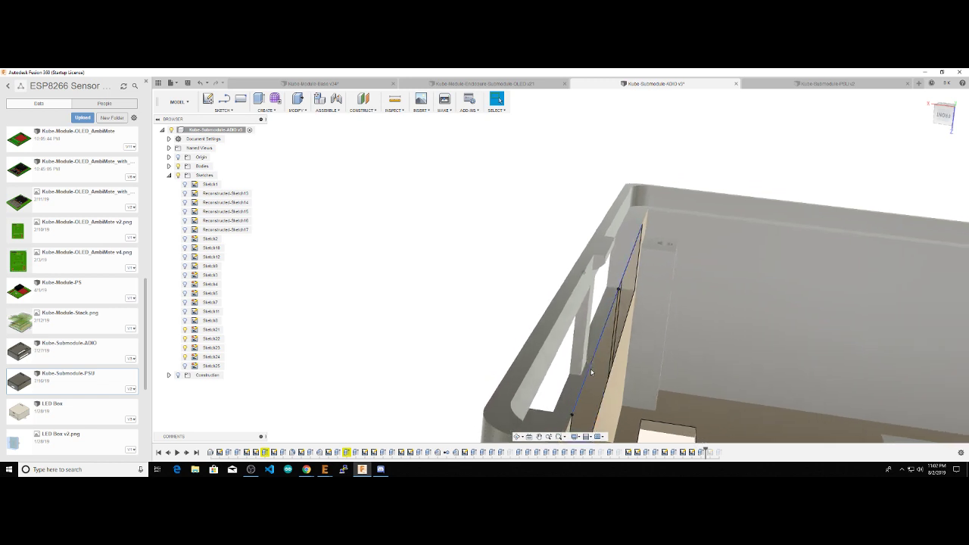
Step: Hide Sketch21 through Sketch24 to leave the enclosure and its divided opening clear of sketch geometry
{"action": "middle_click_drag", "start_coordinate": [656, 302], "coordinate": [696, 220], "text": "shift"}
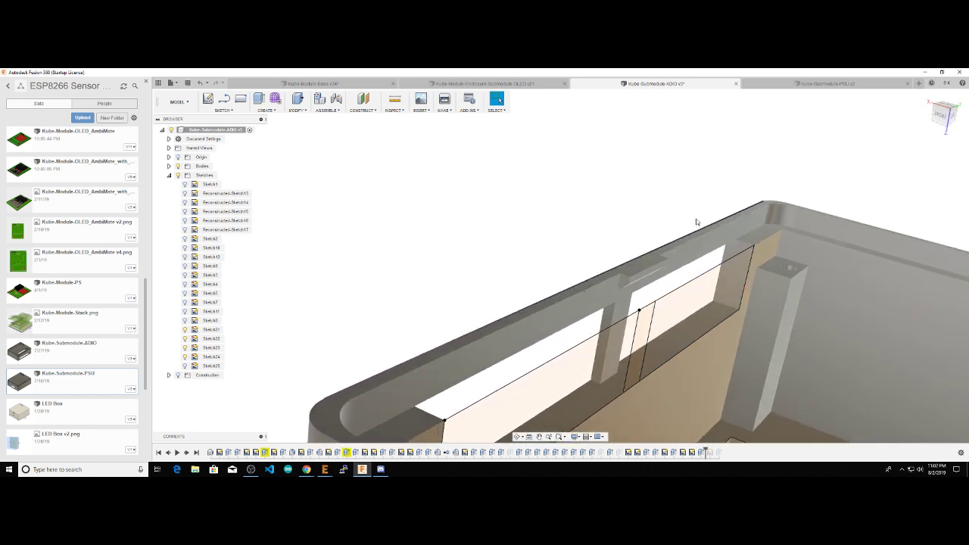
{"action": "left_click", "coordinate": [185, 329]}
{"action": "left_click", "coordinate": [184, 339]}
{"action": "left_click", "coordinate": [184, 348]}
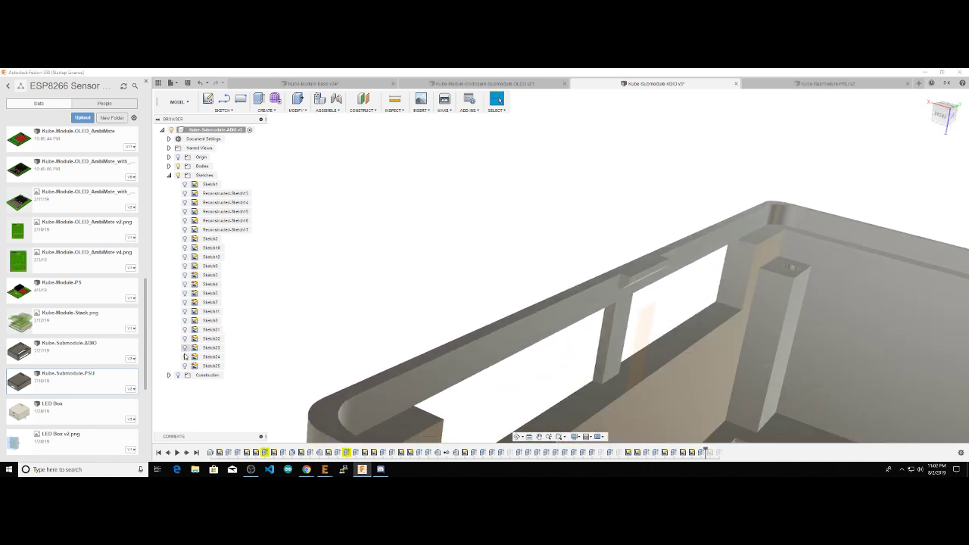
{"action": "left_click", "coordinate": [184, 357]}
{"action": "scroll", "coordinate": [550, 255], "scroll_direction": "down", "scroll_amount": 4}
{"action": "middle_click_drag", "start_coordinate": [549, 256], "coordinate": [596, 186], "text": "shift"}
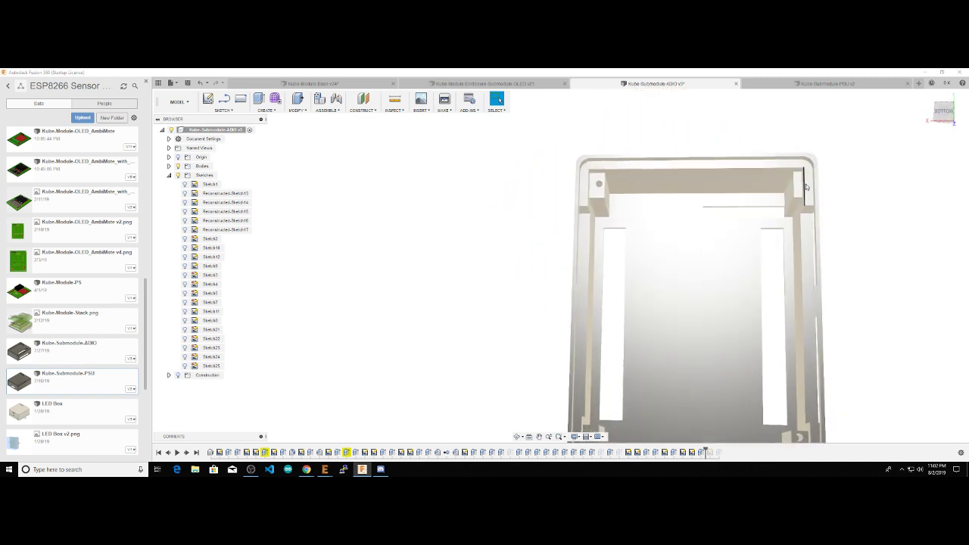
{"action": "middle_click_drag", "start_coordinate": [806, 283], "coordinate": [764, 270], "text": "shift"}
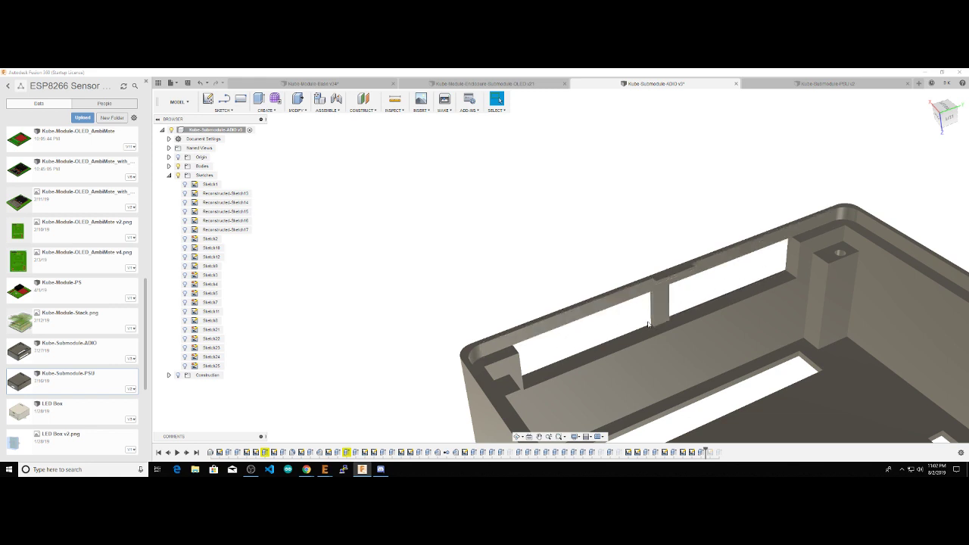
{"action": "mouse_move", "coordinate": [706, 291]}
{"action": "middle_mouse_down", "text": "shift"}
{"action": "mouse_move", "coordinate": [611, 330]}
{"action": "mouse_move", "coordinate": [703, 299]}
{"action": "mouse_move", "coordinate": [664, 331]}
{"action": "mouse_move", "coordinate": [676, 243]}
{"action": "mouse_move", "coordinate": [746, 250]}
{"action": "mouse_move", "coordinate": [699, 289]}
{"action": "mouse_move", "coordinate": [636, 299]}
{"action": "middle_mouse_up", "text": "shift"}
{"action": "middle_click_drag", "start_coordinate": [408, 340], "coordinate": [593, 301], "text": "shift"}
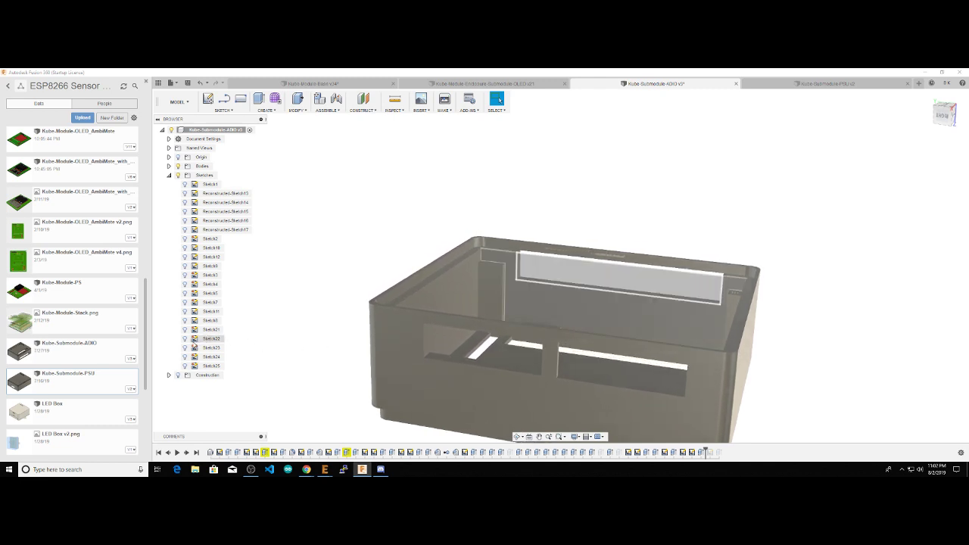
Step: Show and reopen Sketch22 for the undivided opening, project the divider outline from Sketch21 on the opposite wall into it, and finish the sketch
{"action": "left_click", "coordinate": [184, 339]}
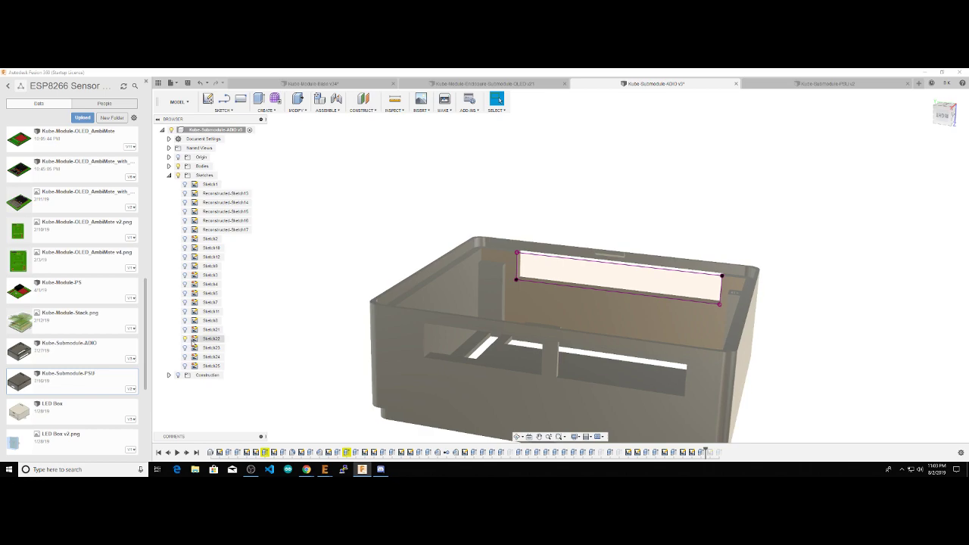
{"action": "double_click", "coordinate": [194, 342]}
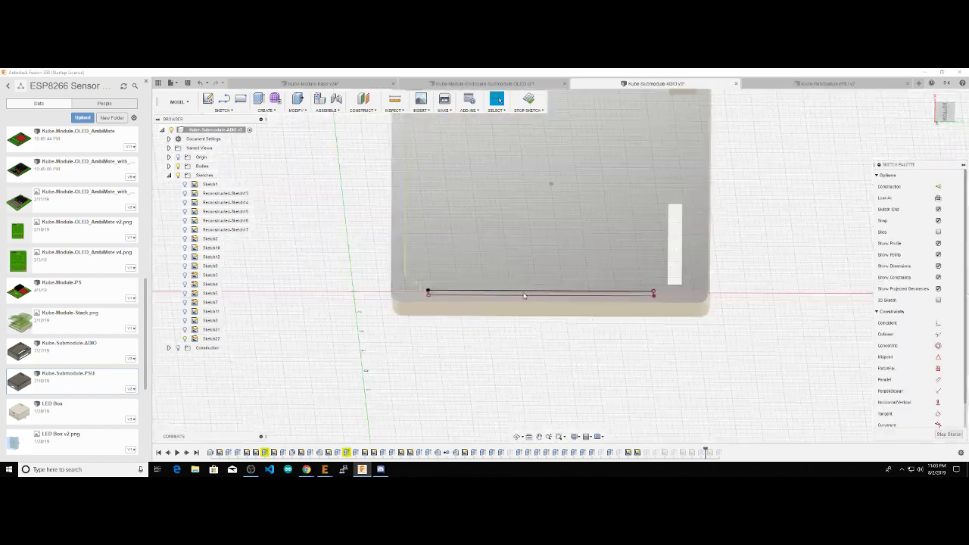
{"action": "mouse_move", "coordinate": [524, 296]}
{"action": "middle_mouse_down", "text": "shift"}
{"action": "mouse_move", "coordinate": [699, 216]}
{"action": "mouse_move", "coordinate": [666, 227]}
{"action": "mouse_move", "coordinate": [670, 218]}
{"action": "mouse_move", "coordinate": [489, 224]}
{"action": "middle_mouse_up", "text": "shift"}
{"action": "key", "text": "p"}
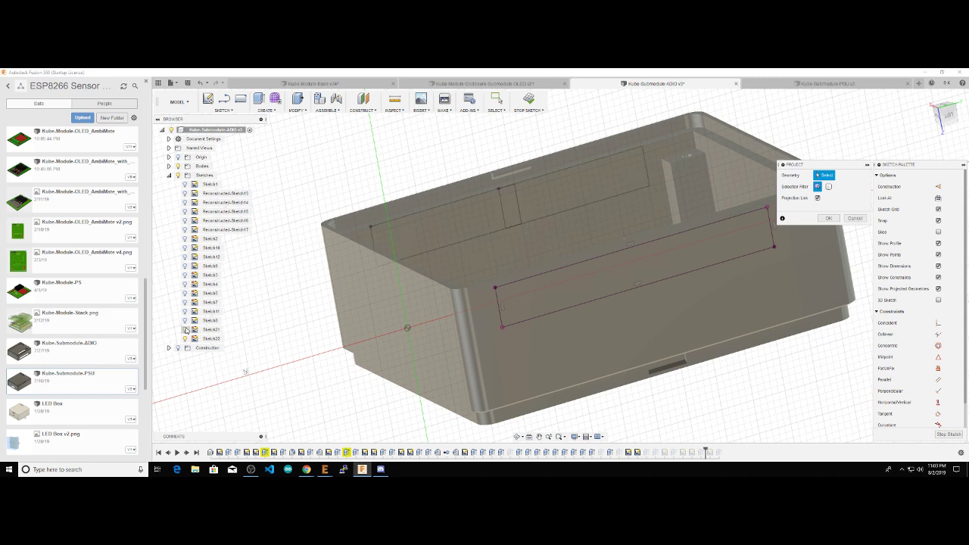
{"action": "middle_click_drag", "start_coordinate": [556, 227], "coordinate": [523, 220], "text": "shift"}
{"action": "scroll", "coordinate": [522, 219], "scroll_direction": "up", "scroll_amount": 3}
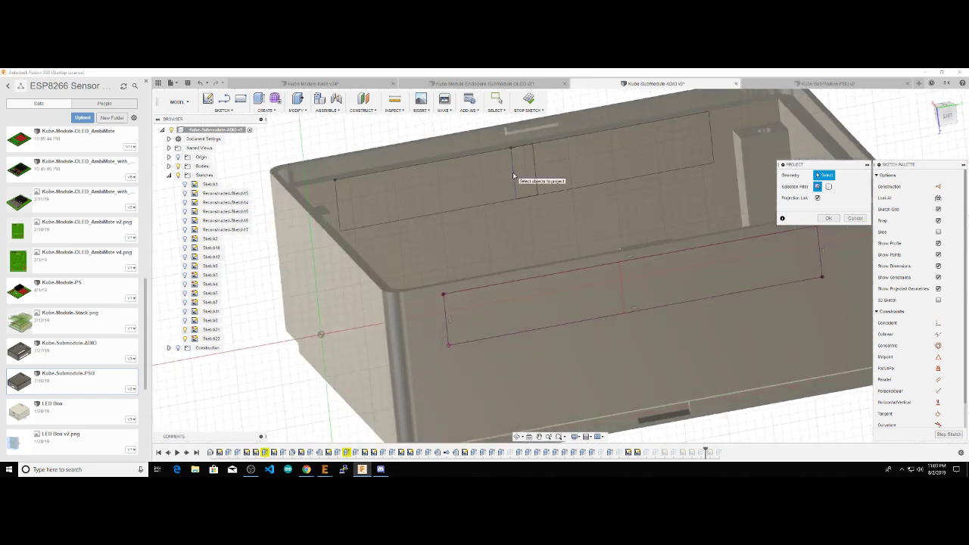
{"action": "left_click", "coordinate": [512, 177]}
{"action": "left_click", "coordinate": [535, 175]}
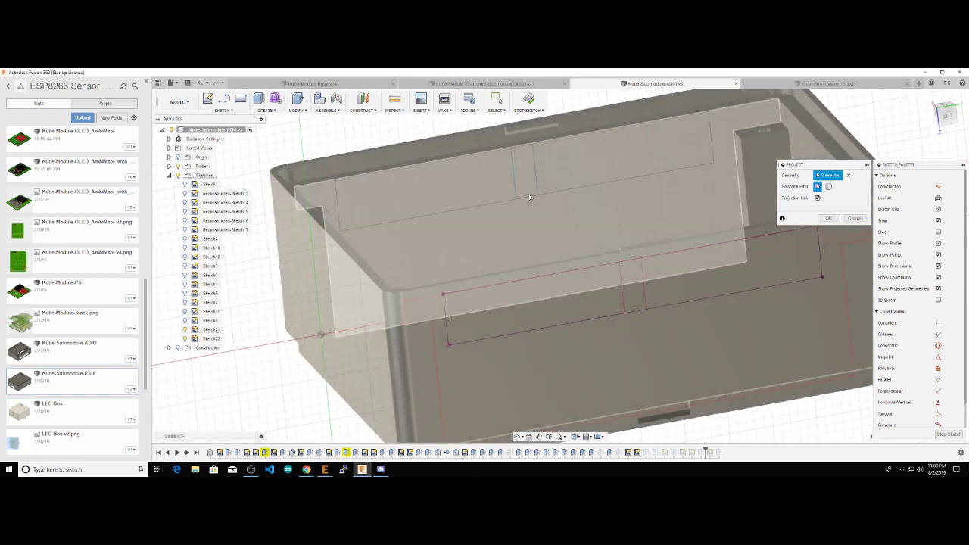
{"action": "left_click", "coordinate": [520, 147]}
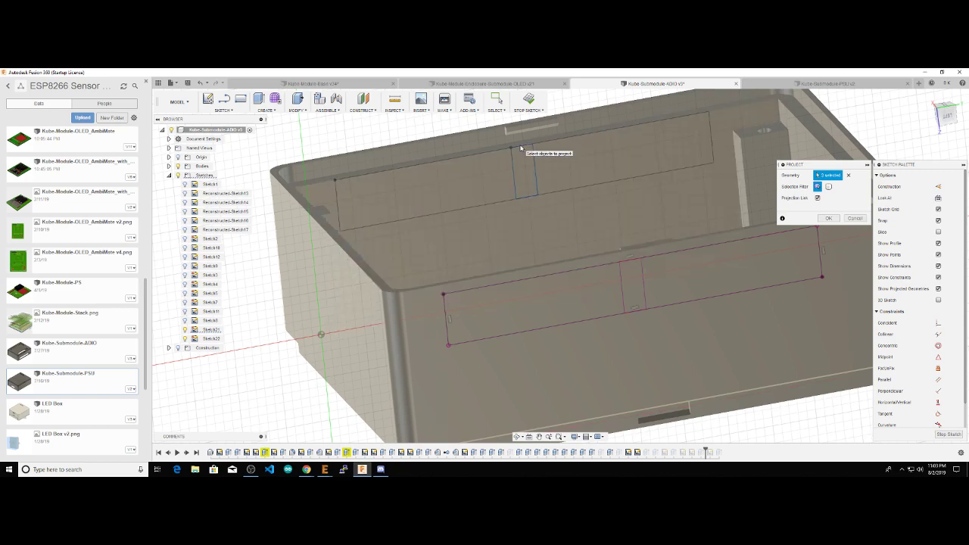
{"action": "mouse_move", "coordinate": [521, 148]}
{"action": "middle_mouse_down", "text": "shift"}
{"action": "mouse_move", "coordinate": [820, 228]}
{"action": "mouse_move", "coordinate": [793, 242]}
{"action": "mouse_move", "coordinate": [543, 221]}
{"action": "middle_mouse_up", "text": "shift"}
{"action": "left_click", "coordinate": [827, 218]}
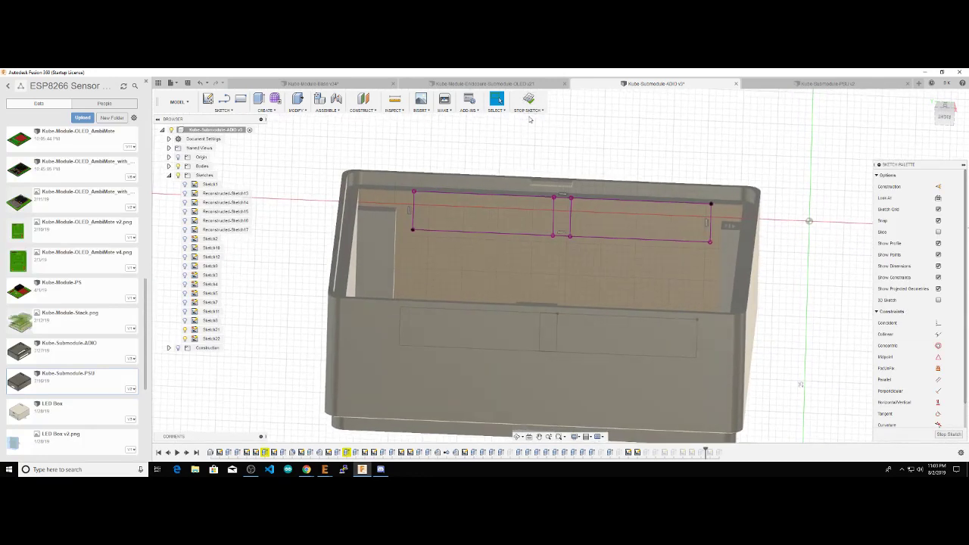
{"action": "left_click", "coordinate": [529, 99]}
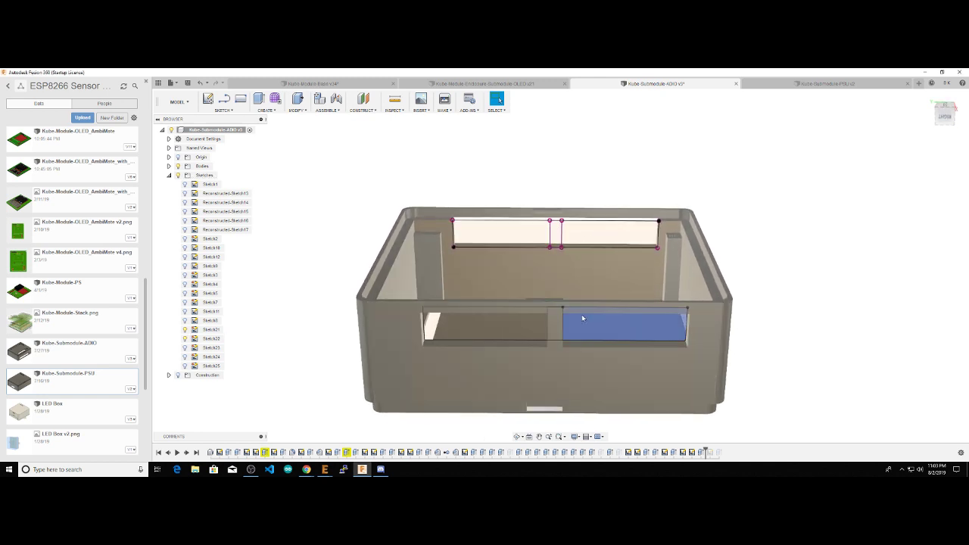
Step: Edit the extrude cut of the undivided opening and remove the central divider profile from its selection
{"action": "left_click", "coordinate": [674, 452]}
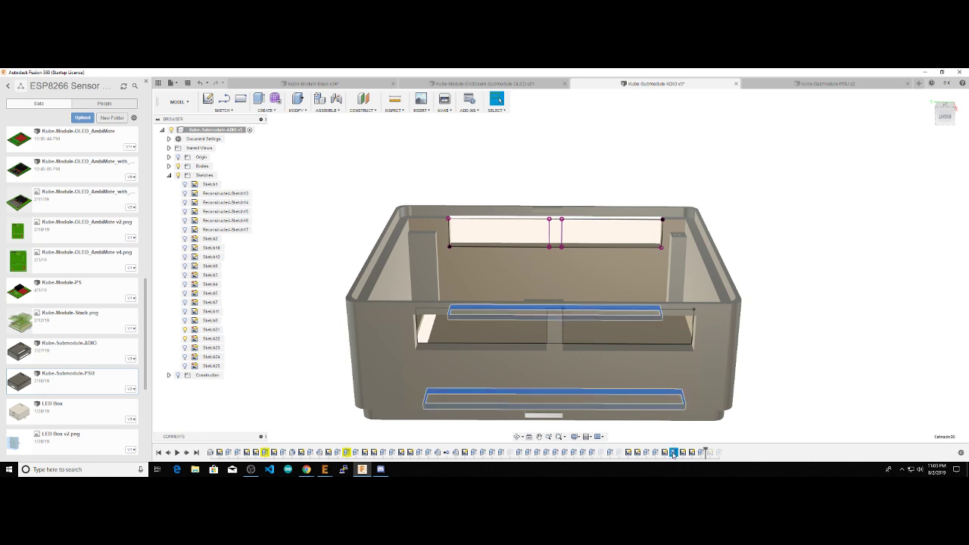
{"action": "left_click", "coordinate": [656, 452]}
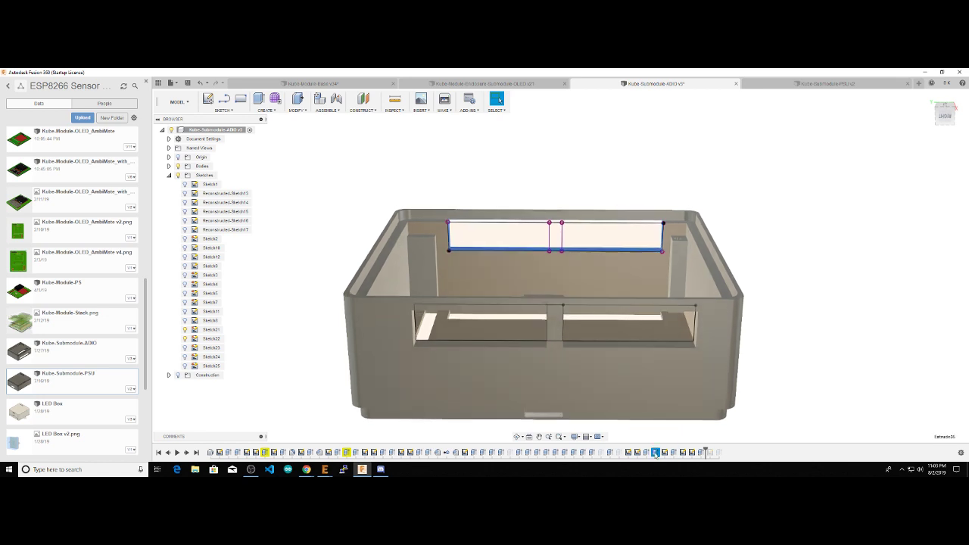
{"action": "right_click", "coordinate": [655, 453]}
{"action": "left_click", "coordinate": [676, 375]}
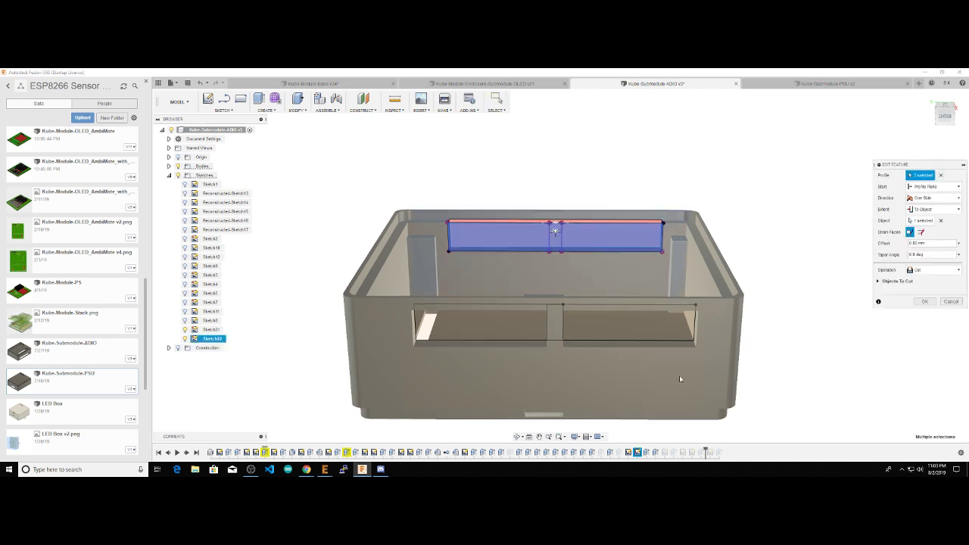
{"action": "left_click", "coordinate": [554, 239]}
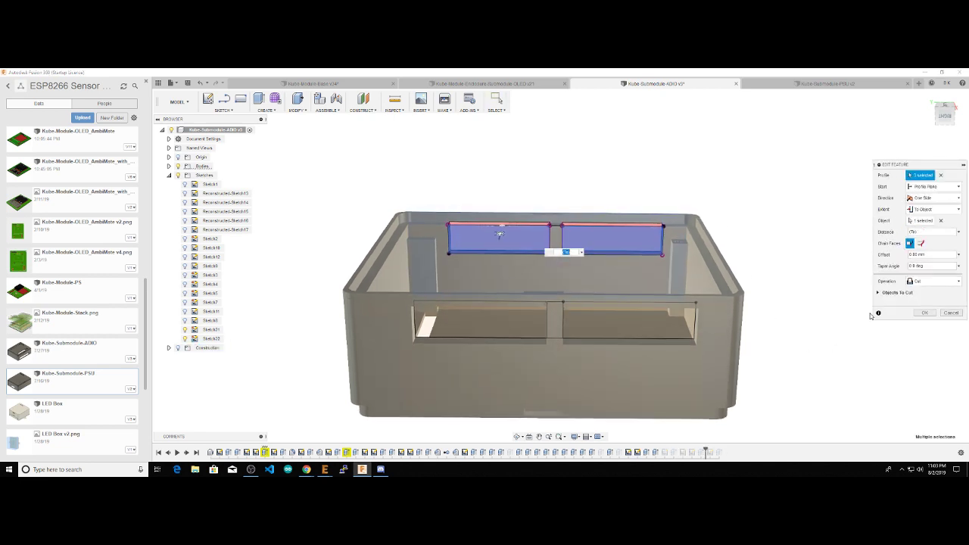
{"action": "left_click", "coordinate": [921, 312]}
Step: Create a sketch on the newly divided inner wall face, project the edges around the two openings and divider, and finish the sketch
{"action": "middle_click_drag", "start_coordinate": [865, 303], "coordinate": [499, 257], "text": "shift"}
{"action": "left_click", "coordinate": [490, 272]}
{"action": "middle_click_drag", "start_coordinate": [424, 250], "coordinate": [405, 277], "text": "shift"}
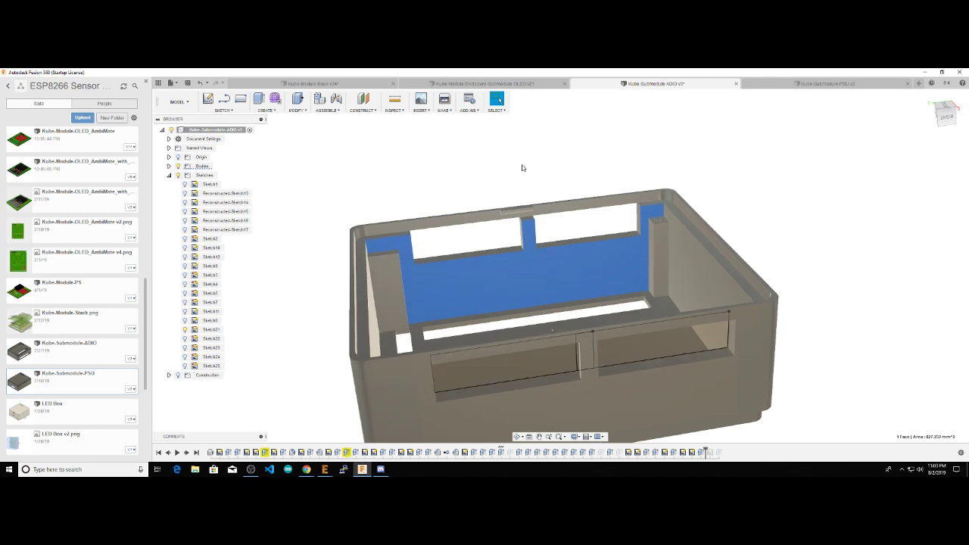
{"action": "left_click", "coordinate": [209, 100]}
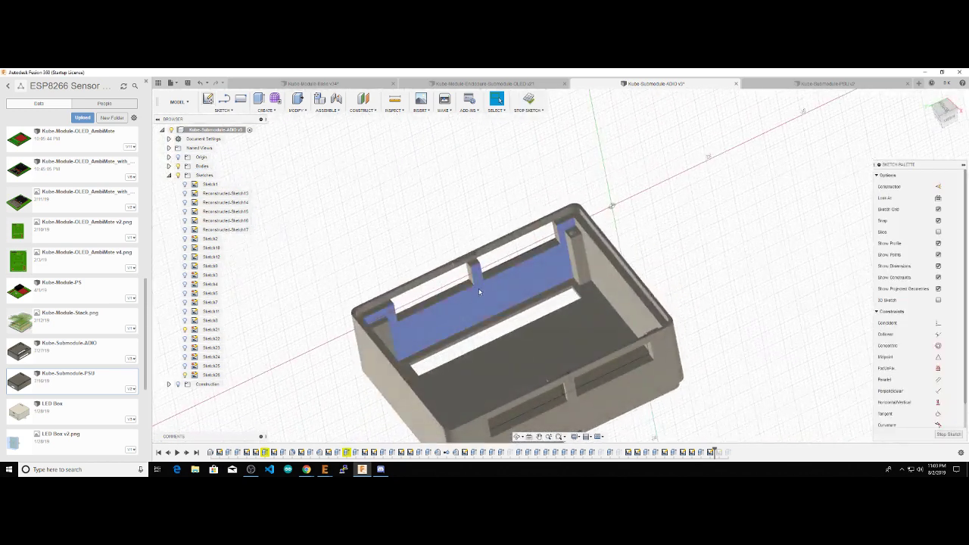
{"action": "left_click", "coordinate": [483, 297]}
{"action": "key", "text": "p"}
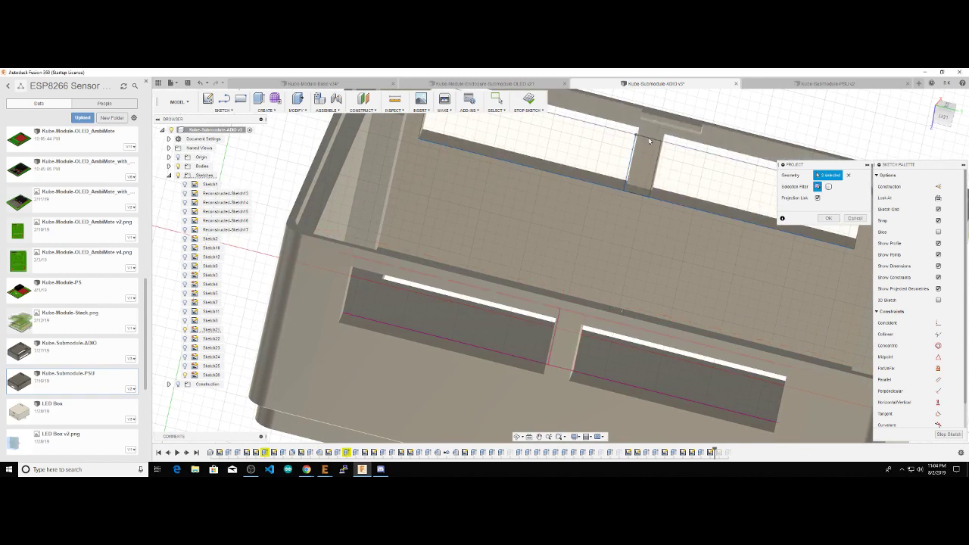
{"action": "left_click", "coordinate": [828, 218]}
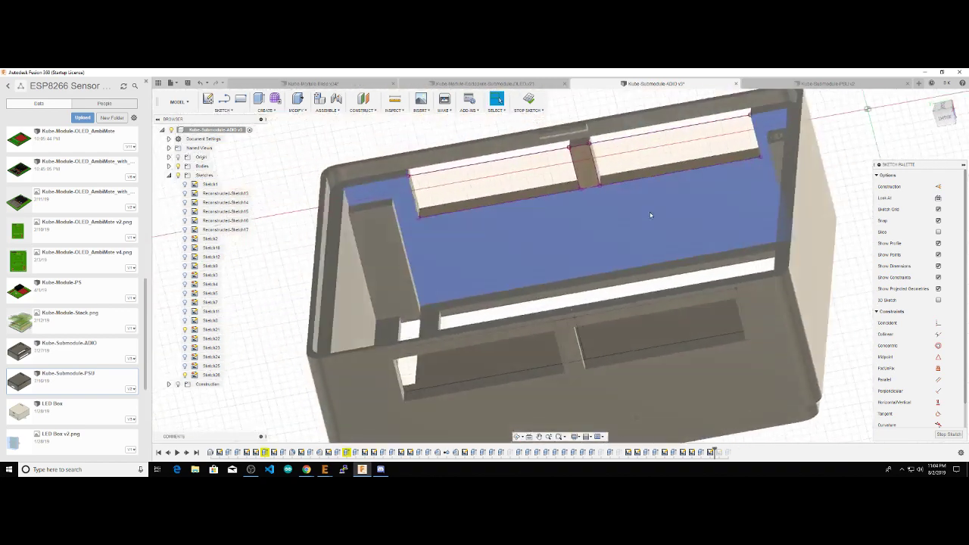
{"action": "left_click", "coordinate": [528, 99]}
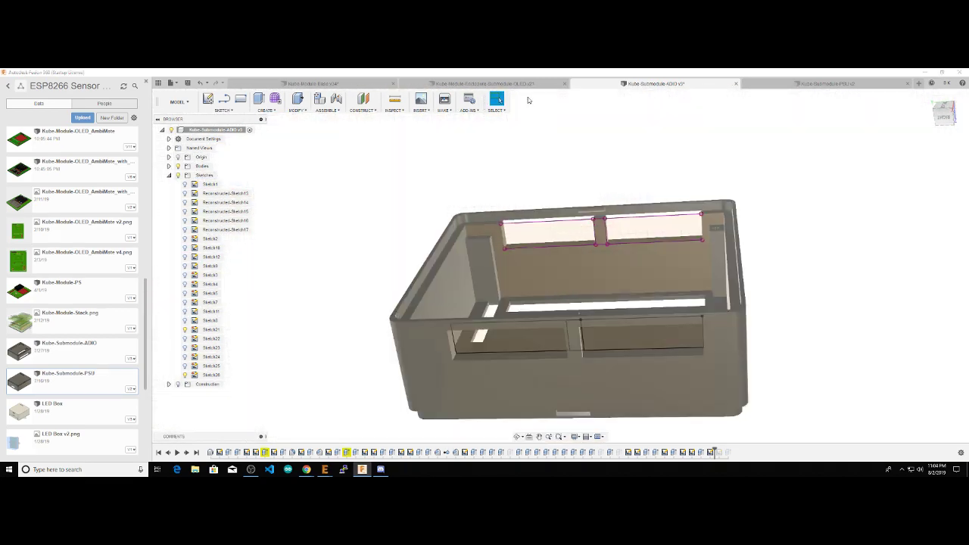
Step: Extrude the new sketch's divider profile with a To Object extent ending at the recessed wall face above these openings
{"action": "left_click", "coordinate": [259, 99]}
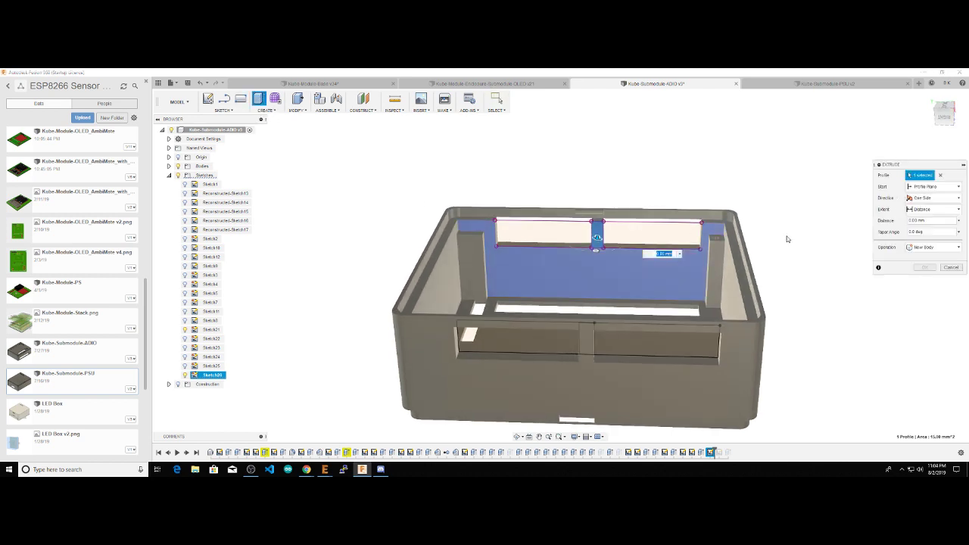
{"action": "left_click", "coordinate": [921, 229]}
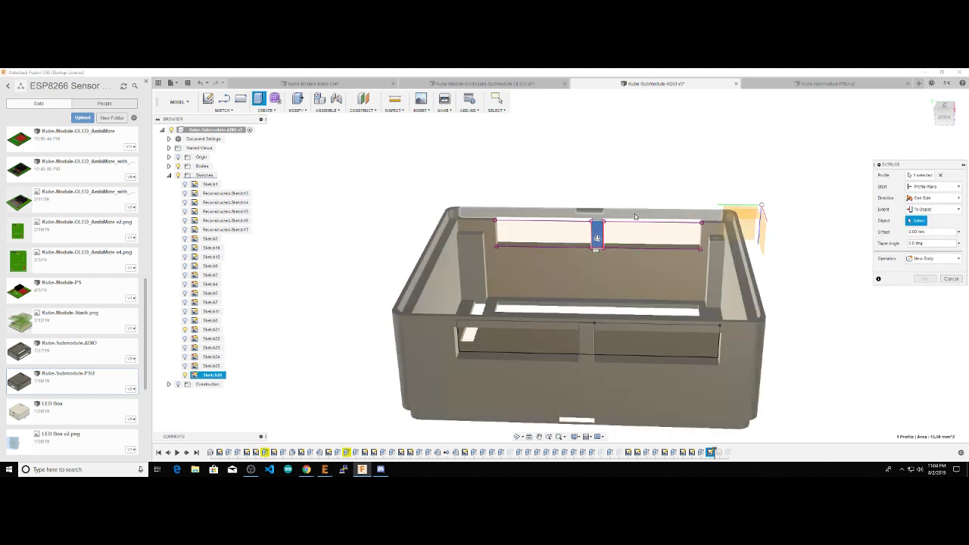
{"action": "left_click", "coordinate": [633, 215]}
{"action": "left_click", "coordinate": [922, 313]}
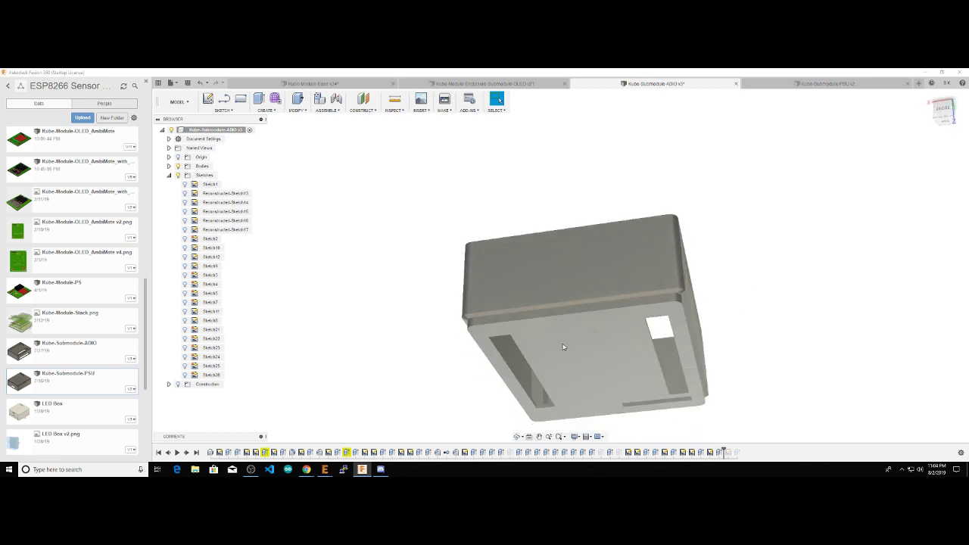
Step: Switch to the Chrome window showing the KubeSensor GitHub repository and look over its front page and file list
{"action": "middle_click_drag", "start_coordinate": [582, 326], "coordinate": [733, 292], "text": "shift"}
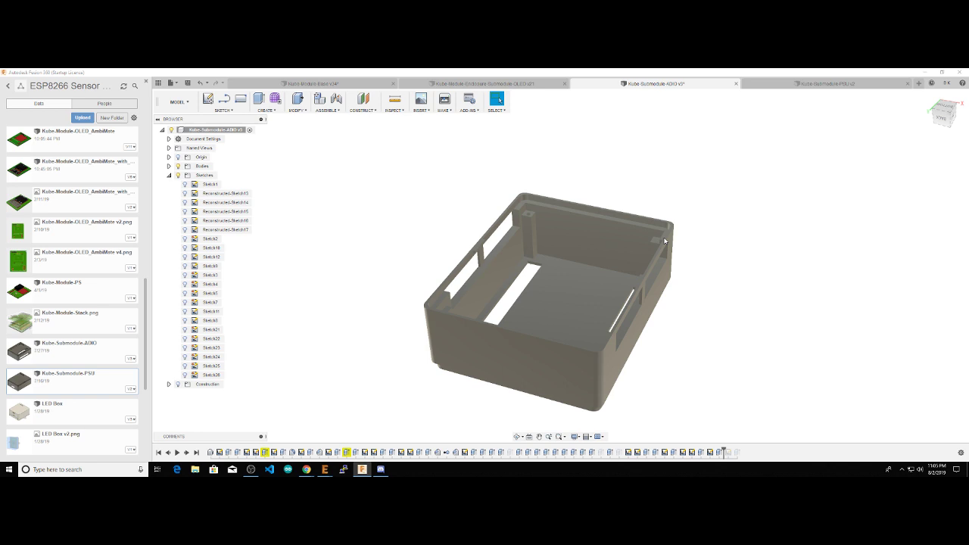
{"action": "mouse_move", "coordinate": [307, 469]}
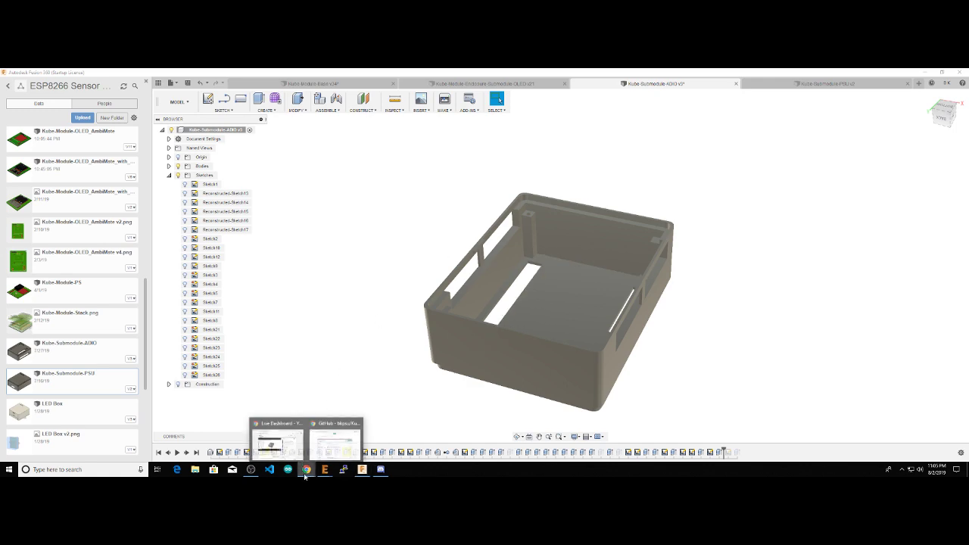
{"action": "left_click", "coordinate": [330, 453]}
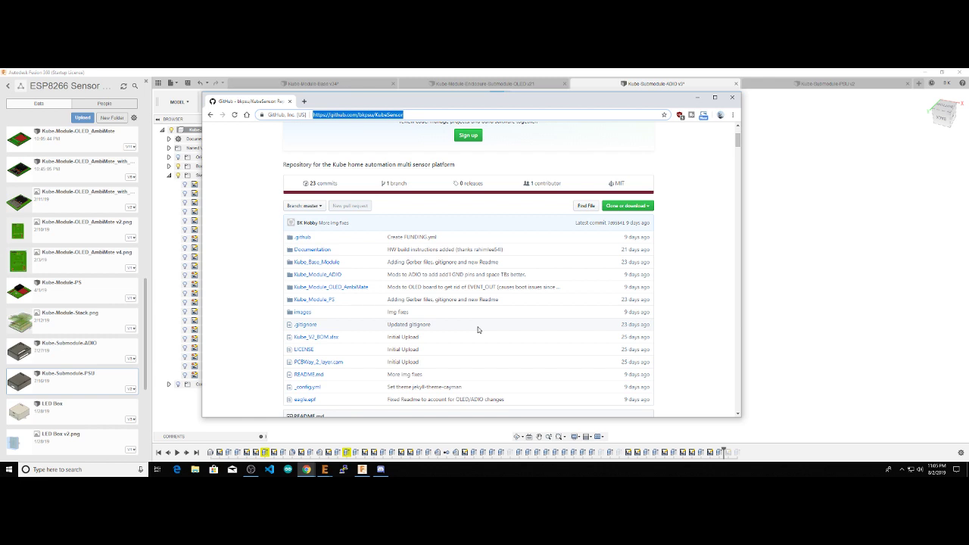
{"action": "scroll", "coordinate": [536, 284], "scroll_direction": "up", "scroll_amount": 2}
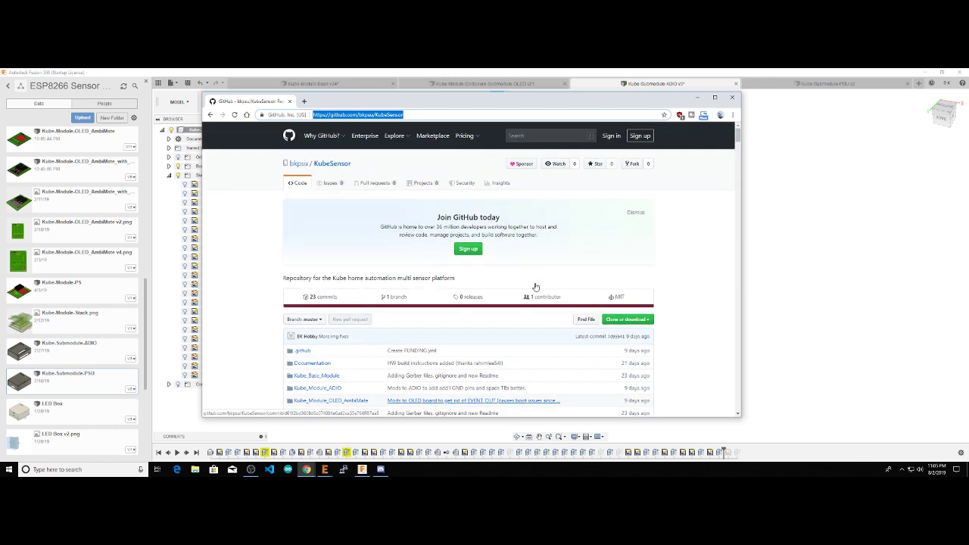
{"action": "scroll", "coordinate": [529, 289], "scroll_direction": "down", "scroll_amount": 2}
{"action": "scroll", "coordinate": [529, 289], "scroll_direction": "up", "scroll_amount": 2}
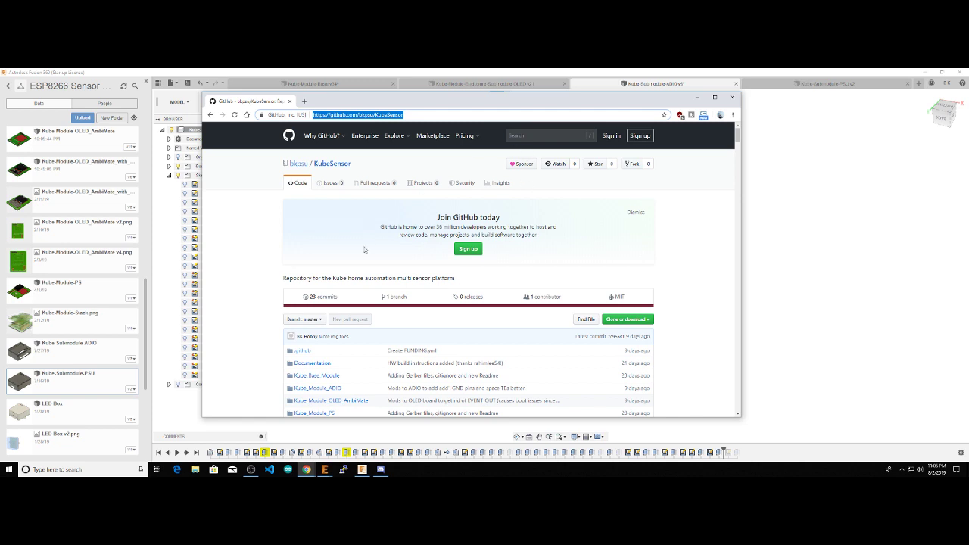
Step: Look over the KubeSensor repository's file list and read the README introduction on the Kube V2 design and its modules
{"action": "scroll", "coordinate": [408, 305], "scroll_direction": "down", "scroll_amount": 3}
{"action": "scroll", "coordinate": [367, 309], "scroll_direction": "up", "scroll_amount": 1}
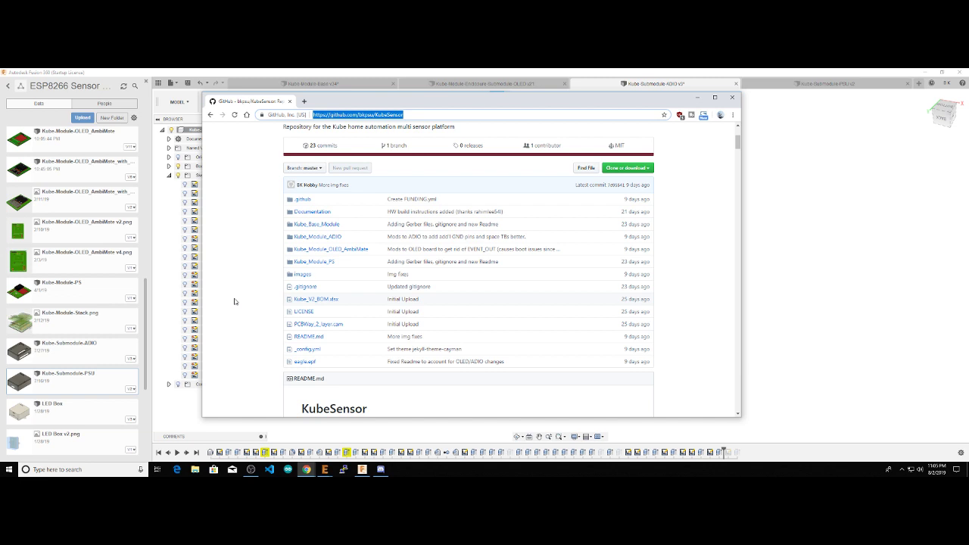
{"action": "left_click_drag", "start_coordinate": [739, 142], "coordinate": [737, 162]}
{"action": "scroll", "coordinate": [508, 276], "scroll_direction": "down", "scroll_amount": 2}
{"action": "scroll", "coordinate": [508, 276], "scroll_direction": "down", "scroll_amount": 3}
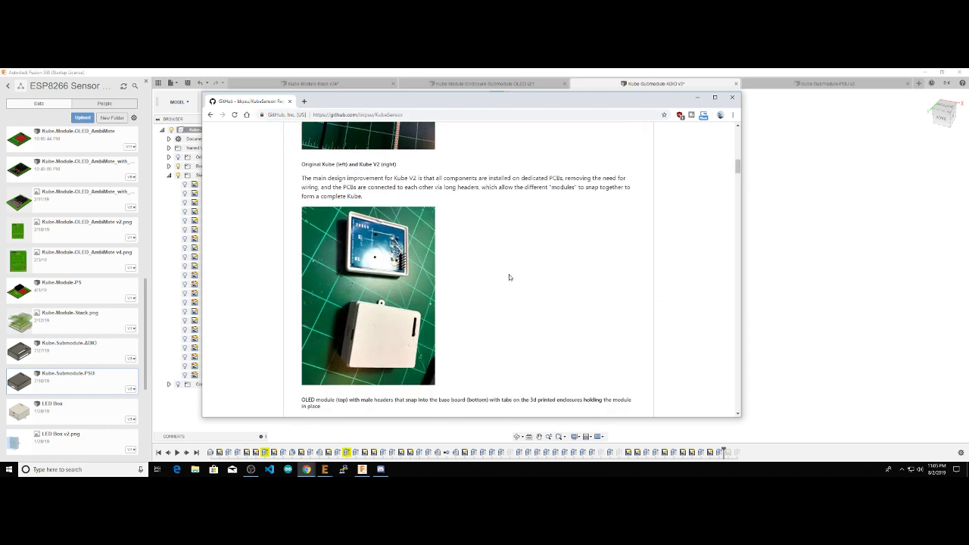
{"action": "scroll", "coordinate": [509, 277], "scroll_direction": "down", "scroll_amount": 1}
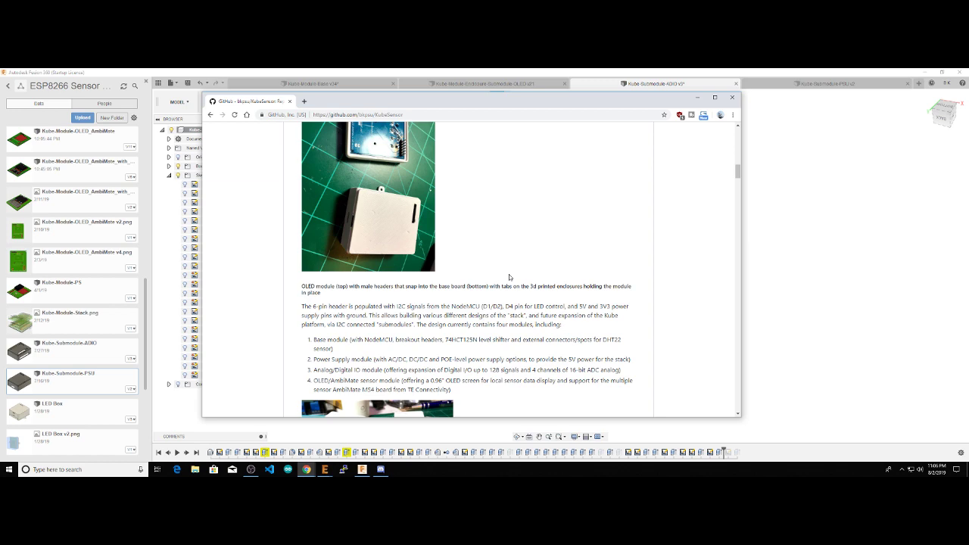
Step: Review the README's base, power supply, ADIO and OLED/AmbiMate module sections, and return to the repository's file list
{"action": "scroll", "coordinate": [509, 277], "scroll_direction": "down", "scroll_amount": 10}
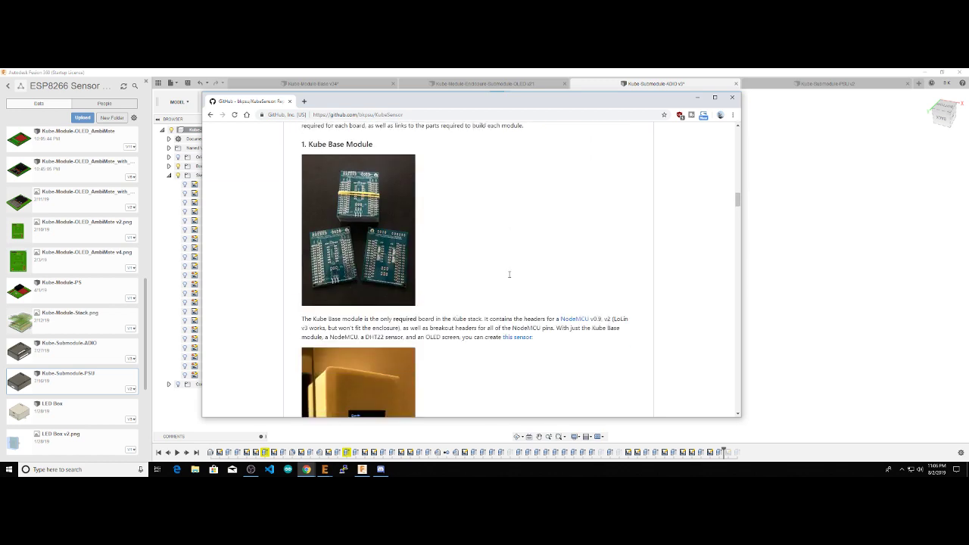
{"action": "scroll", "coordinate": [508, 277], "scroll_direction": "down", "scroll_amount": 15}
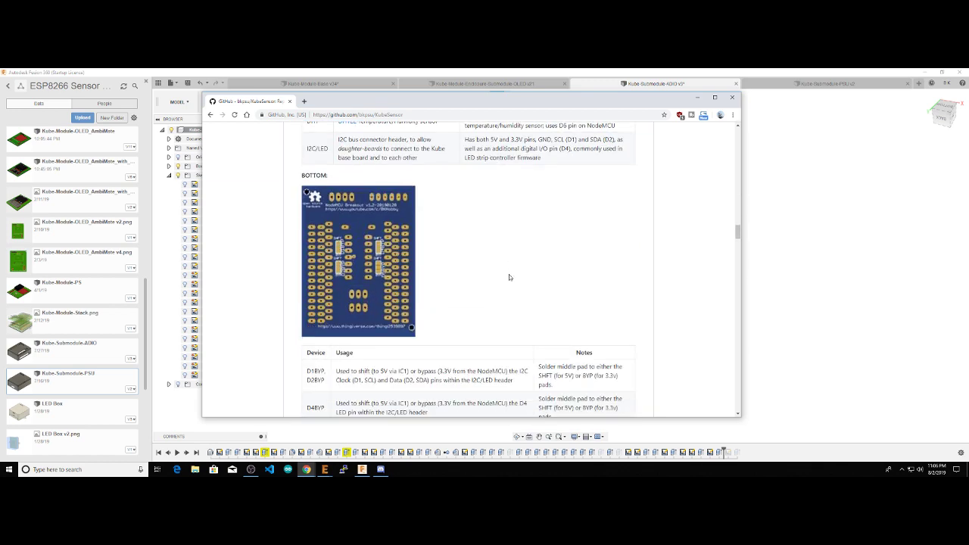
{"action": "scroll", "coordinate": [510, 279], "scroll_direction": "down", "scroll_amount": 15}
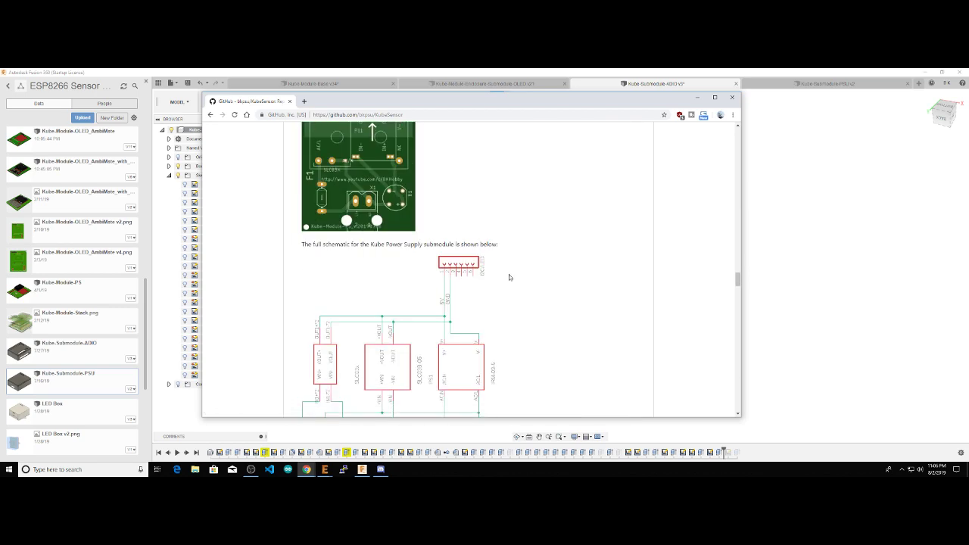
{"action": "scroll", "coordinate": [532, 277], "scroll_direction": "down", "scroll_amount": 15}
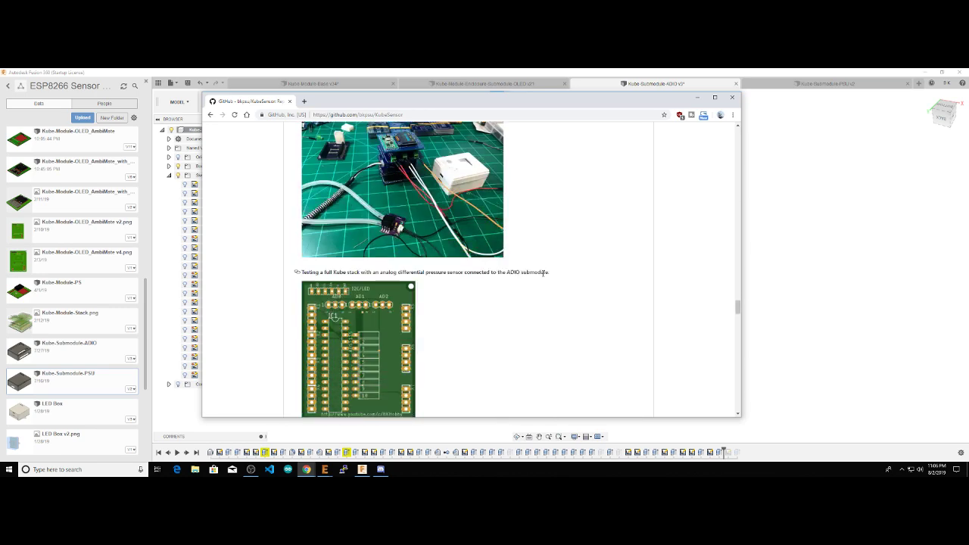
{"action": "scroll", "coordinate": [541, 279], "scroll_direction": "down", "scroll_amount": 4}
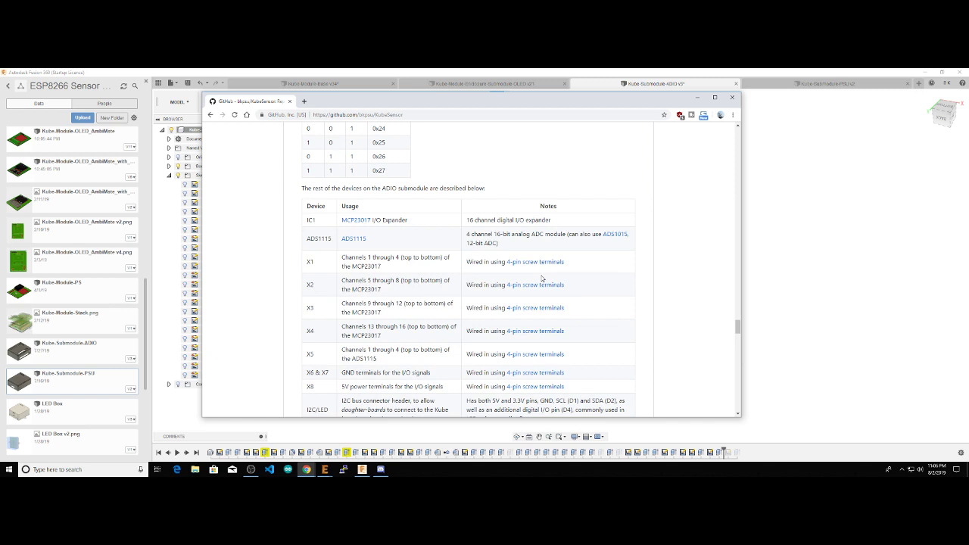
{"action": "scroll", "coordinate": [542, 278], "scroll_direction": "down", "scroll_amount": 8}
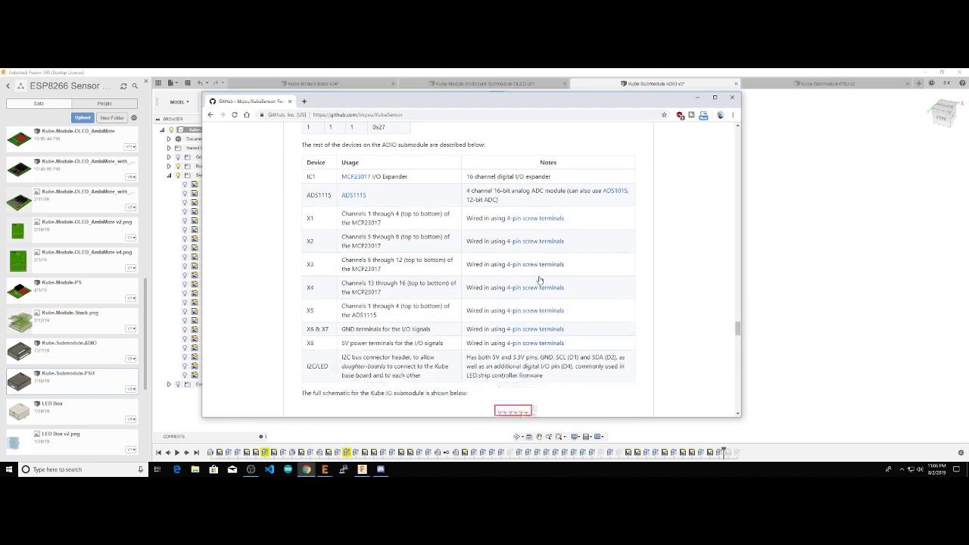
{"action": "scroll", "coordinate": [533, 281], "scroll_direction": "down", "scroll_amount": 5}
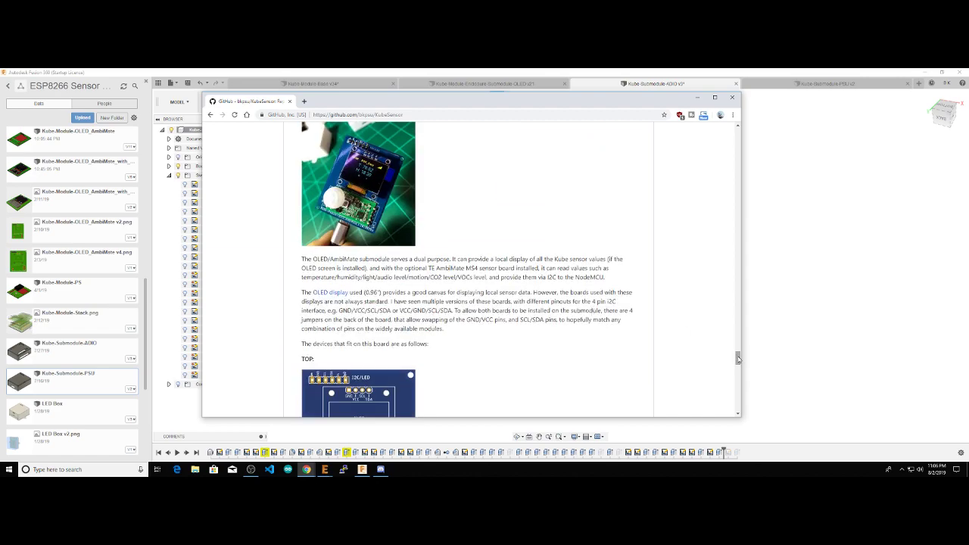
{"action": "left_click_drag", "start_coordinate": [737, 359], "coordinate": [712, 124]}
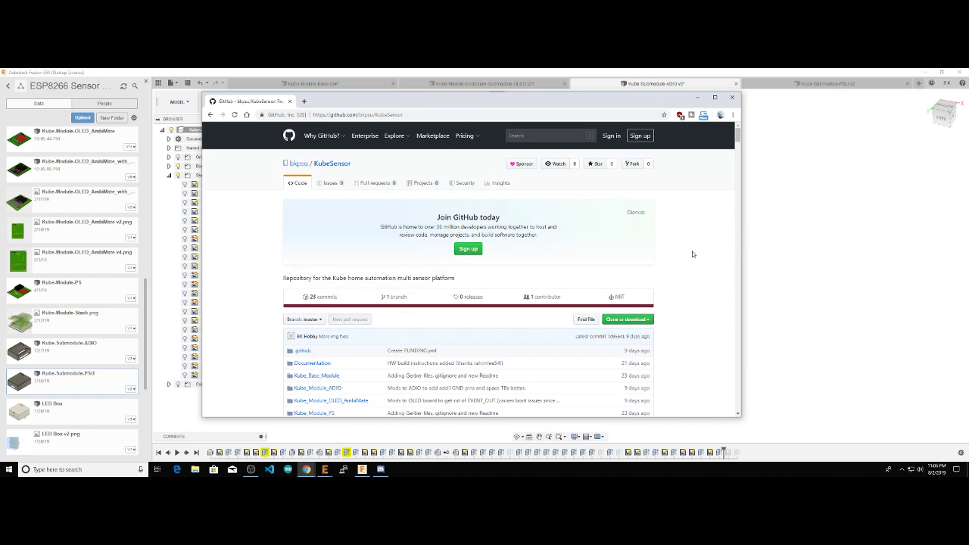
{"action": "scroll", "coordinate": [691, 254], "scroll_direction": "down", "scroll_amount": 8}
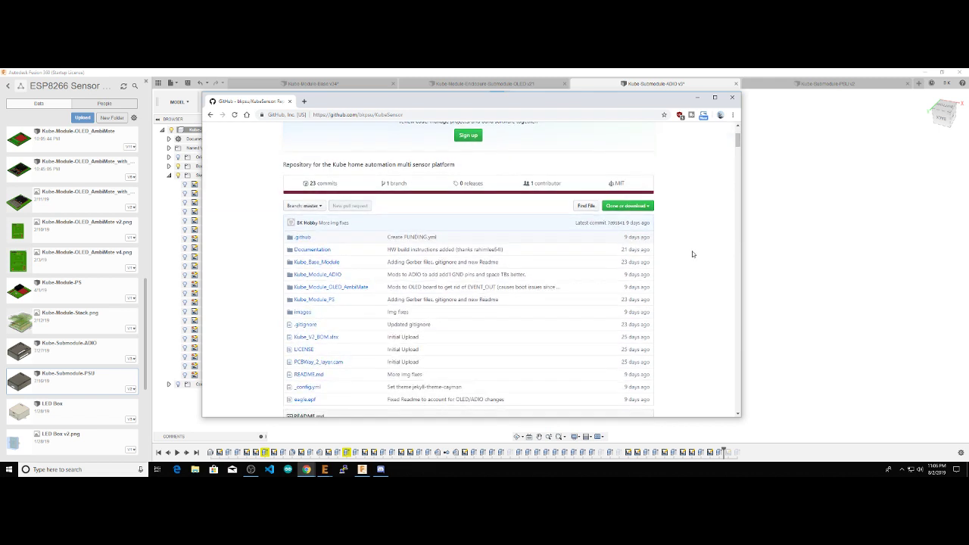